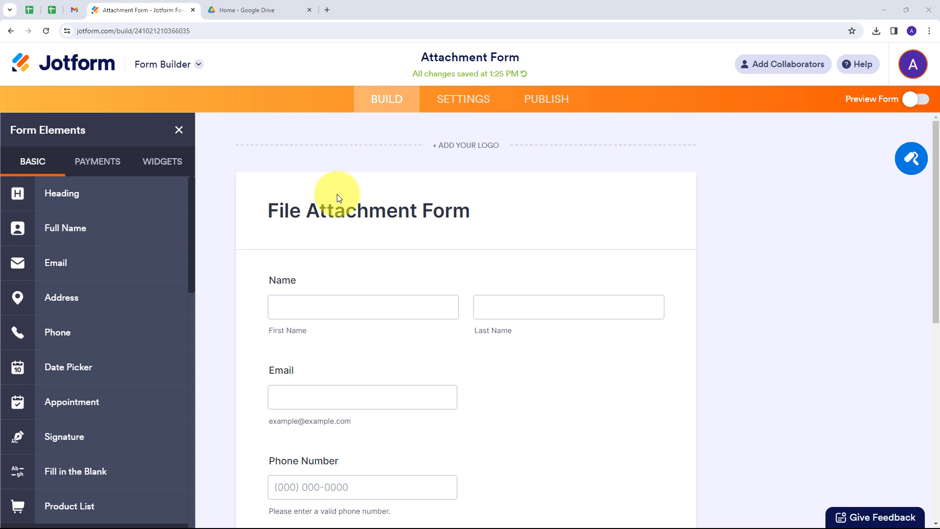
Switch to Google Drive, showing the Jotform Docs, PDF and PNG Files folders
key("ctrl+Tab")
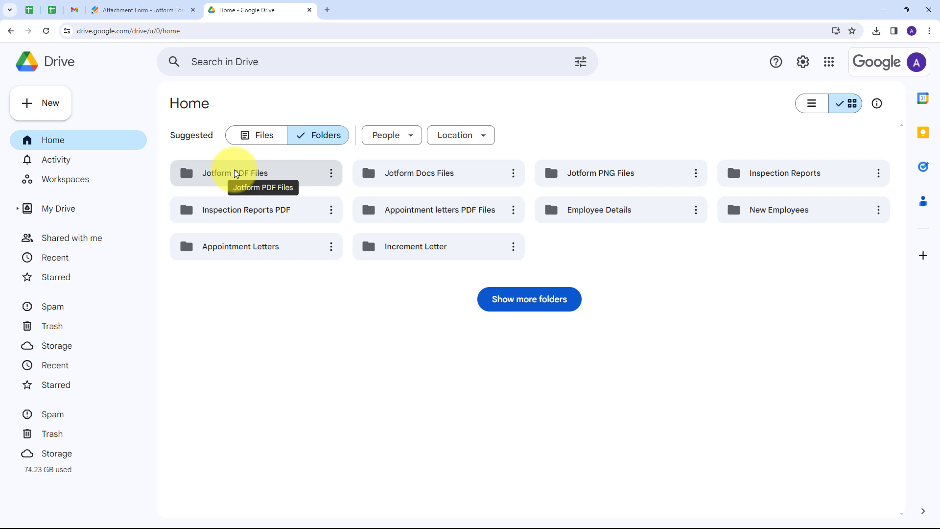
Compare the Jotform attachment form with the three Drive folders, then open a new tab
left_click(157, 11)
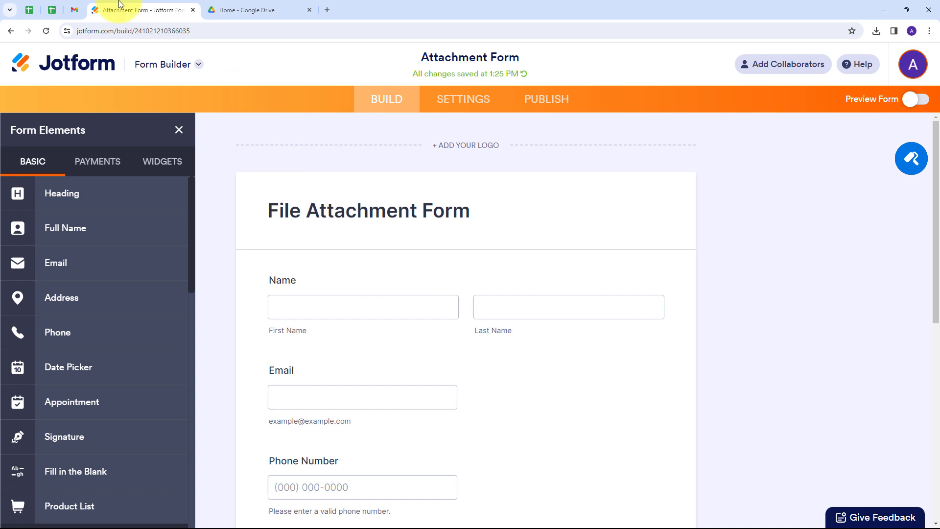
left_click(255, 10)
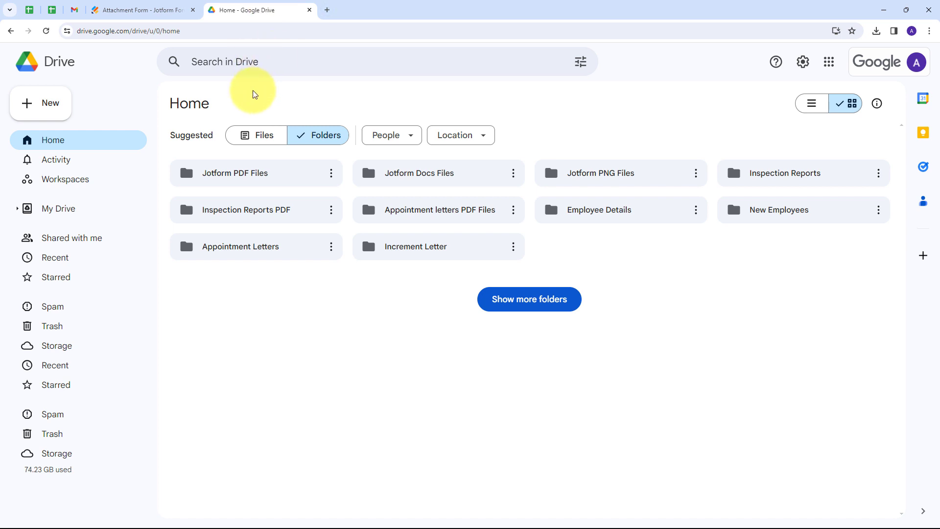
left_click(143, 10)
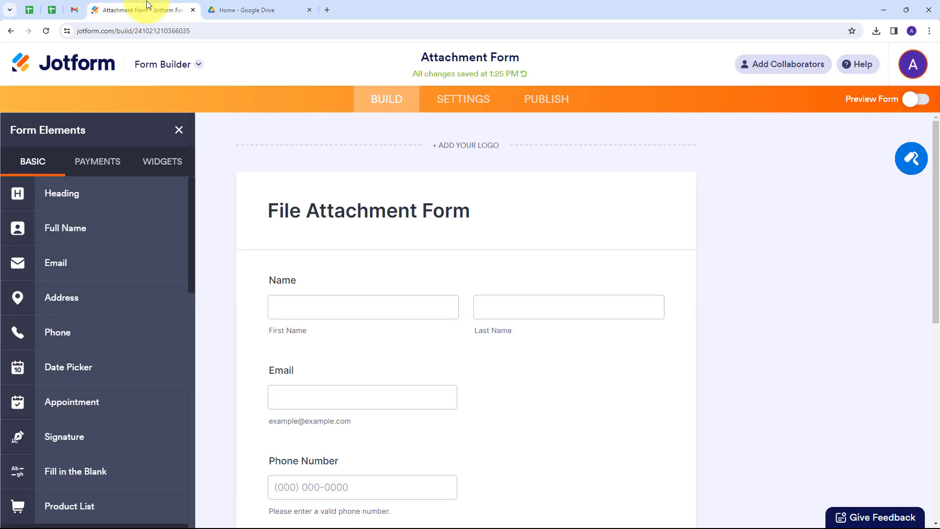
left_click(264, 10)
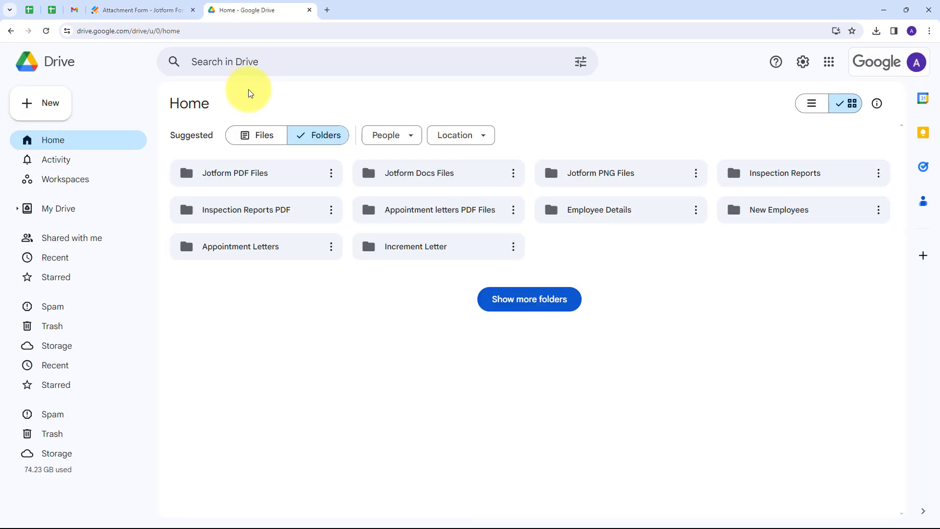
left_click(142, 10)
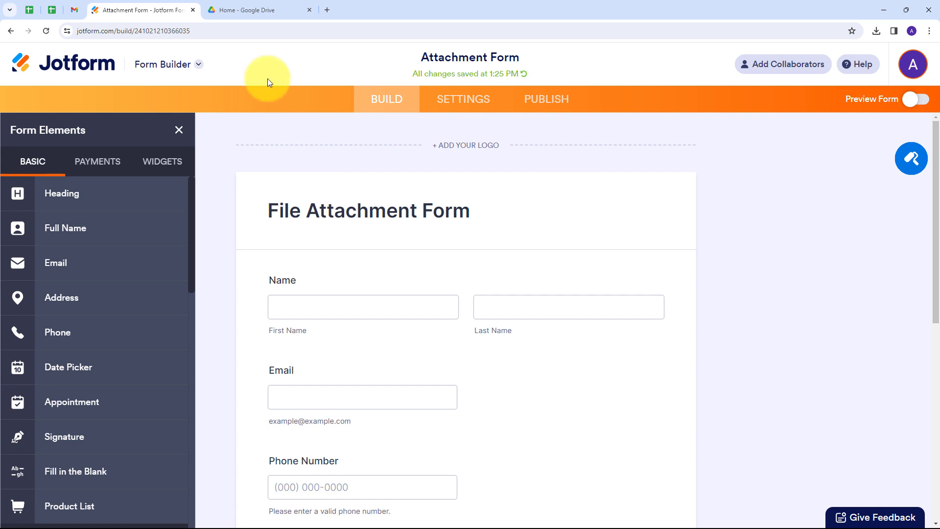
left_click(250, 9)
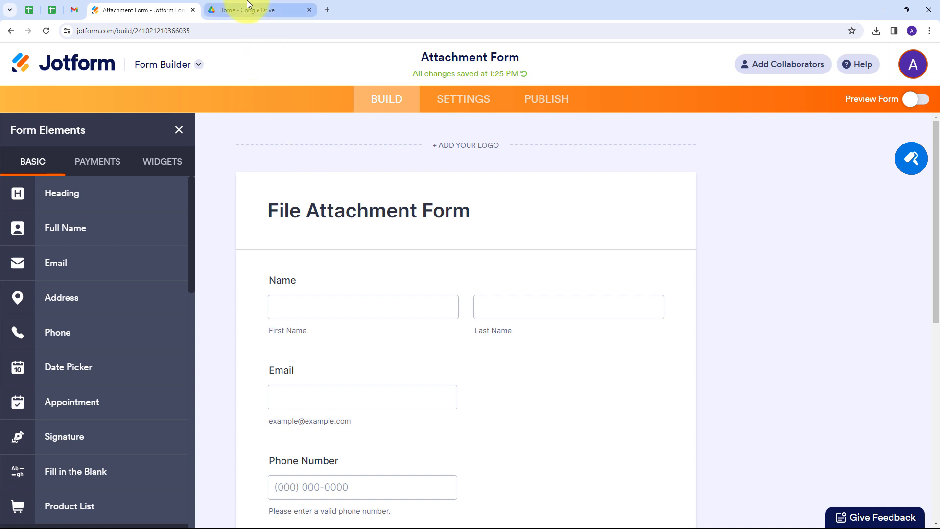
left_click(328, 11)
Load pabbly.com and sign in to reach the Connect dashboard with 3000 tasks
type("pabbly.com")
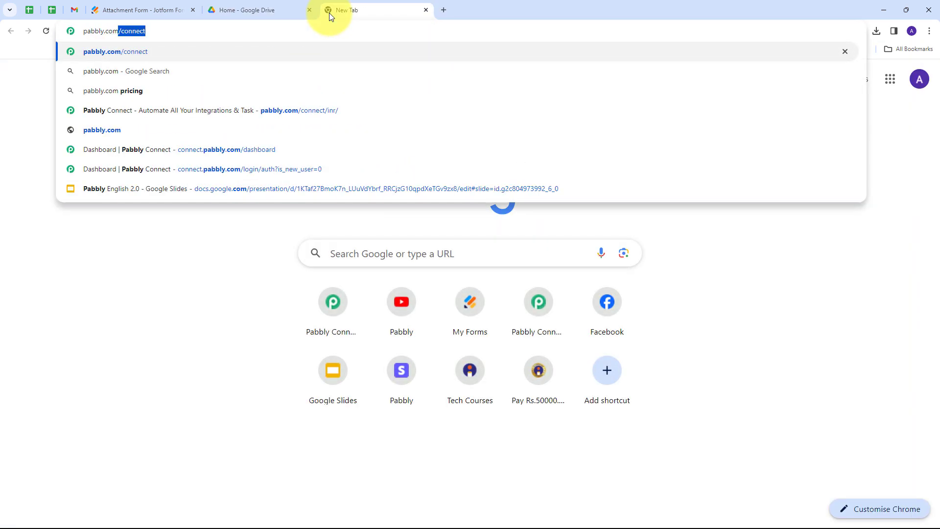
key("Return")
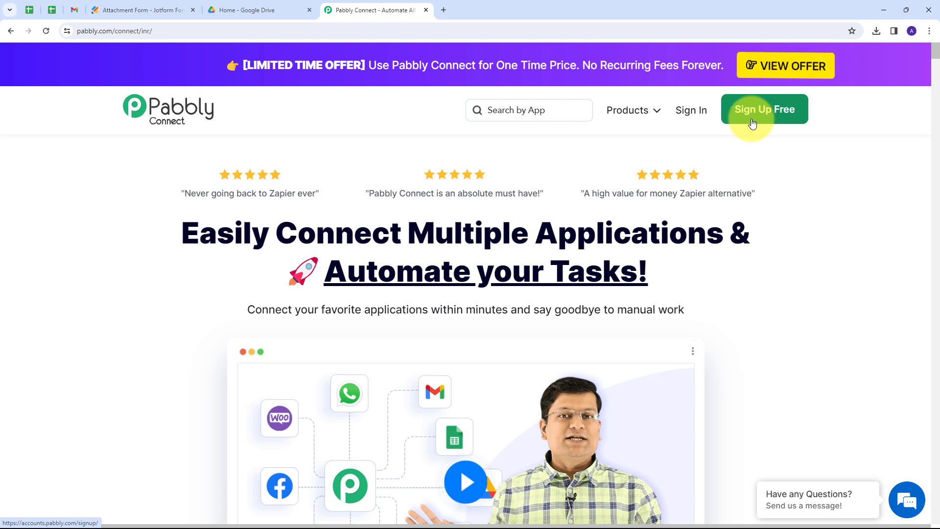
left_click(698, 120)
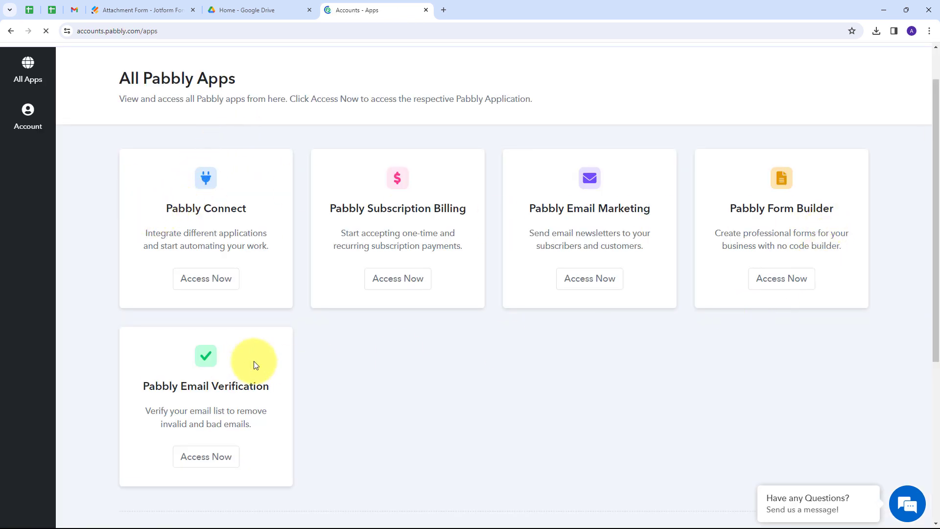
scroll(359, 355, "down", 1)
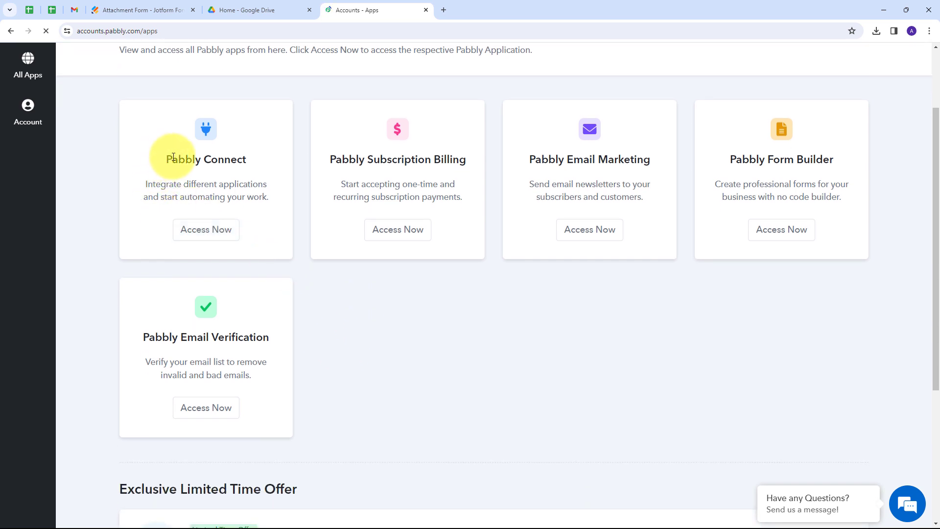
left_click_drag(168, 151, 283, 181)
left_click(256, 195)
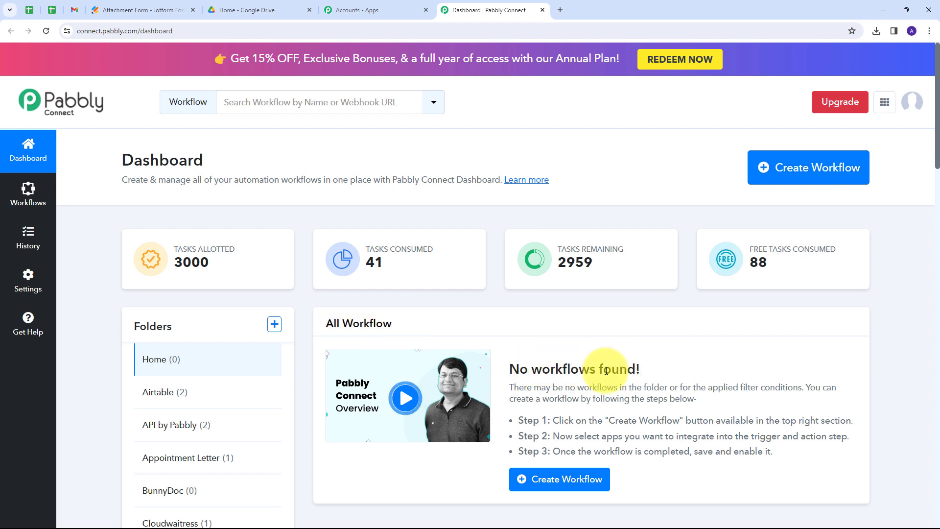
Create the pasted 'Upload Jotform File Attachments in Different Google Drive Folders' workflow in the Jotform folder
mouse_move(185, 336)
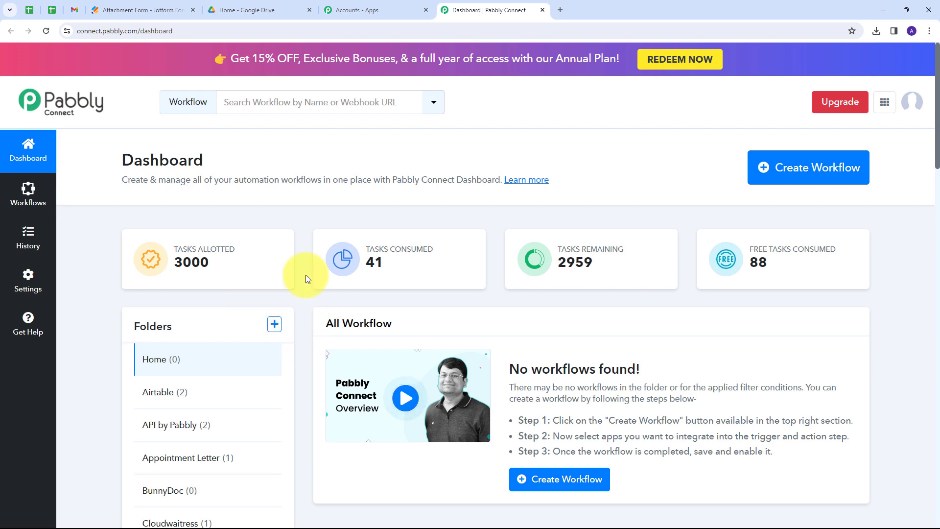
left_click(778, 172)
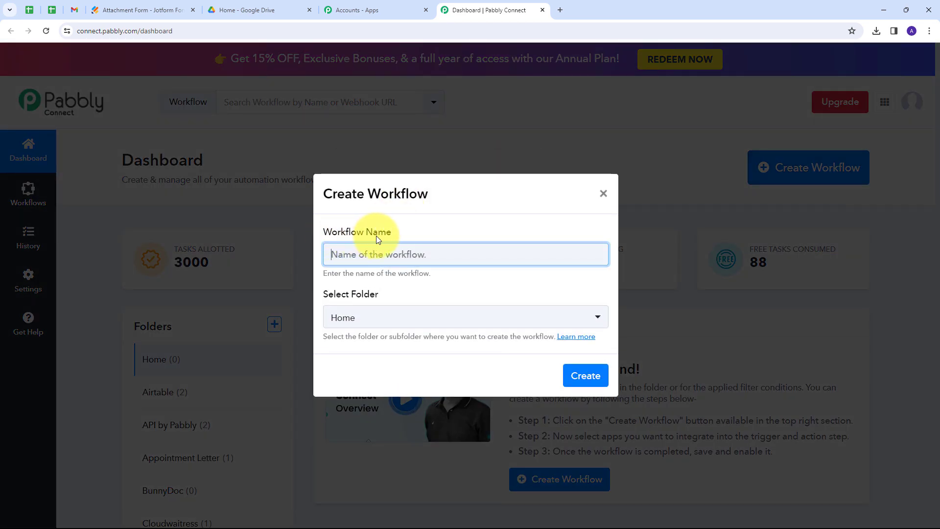
key("ctrl+v")
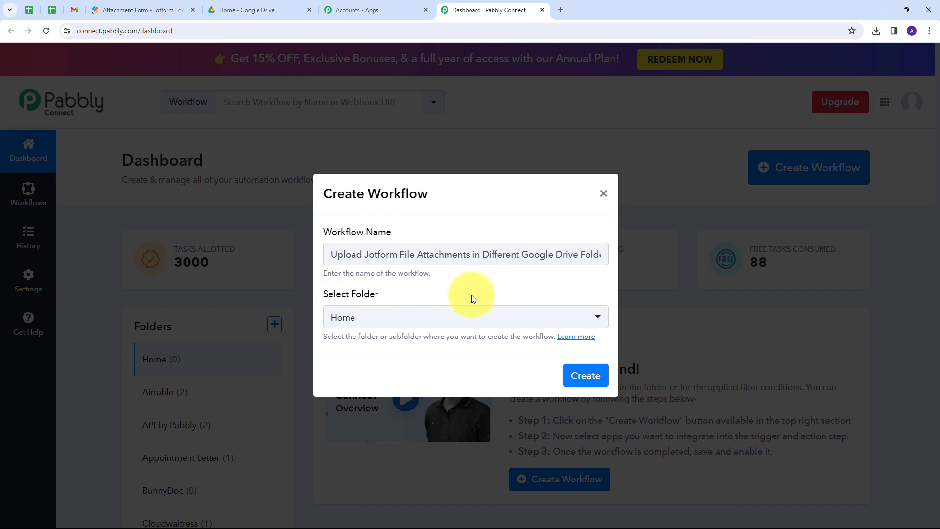
left_click(489, 318)
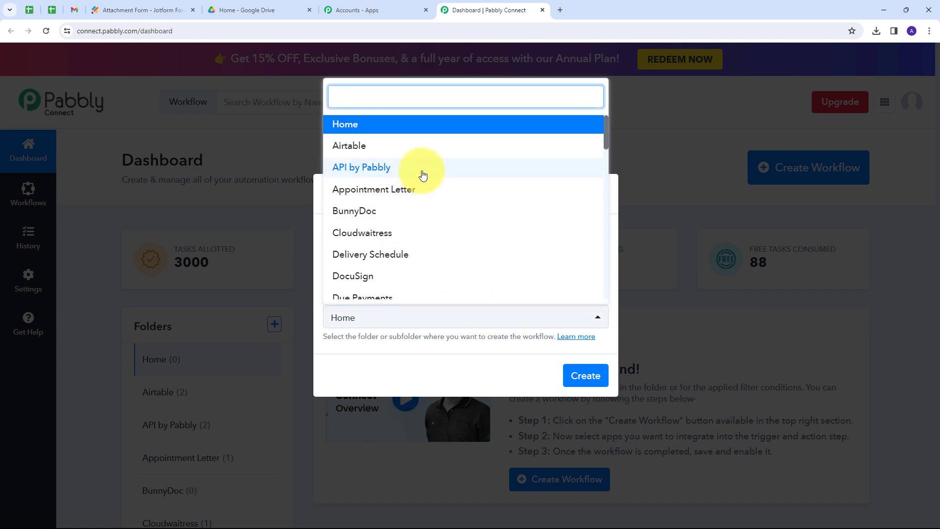
scroll(421, 175, "down", 4)
scroll(423, 175, "down", 6)
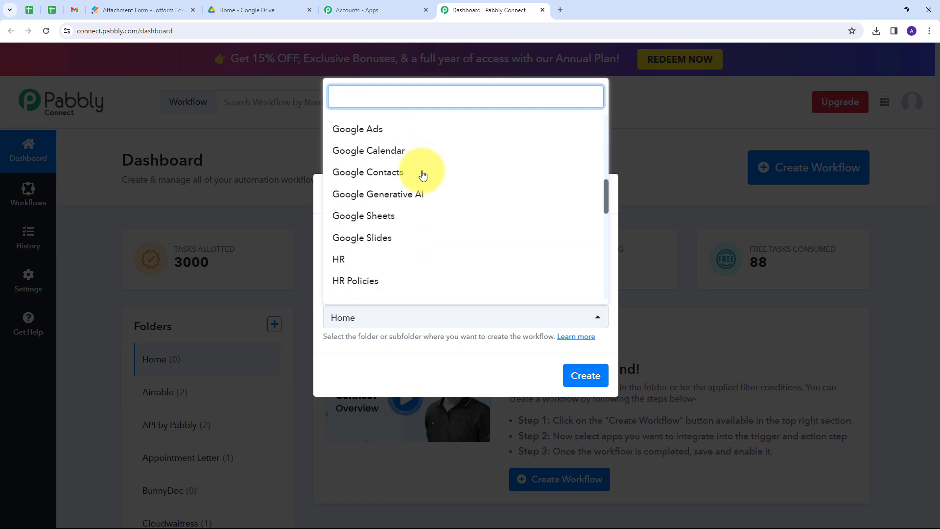
scroll(423, 175, "down", 3)
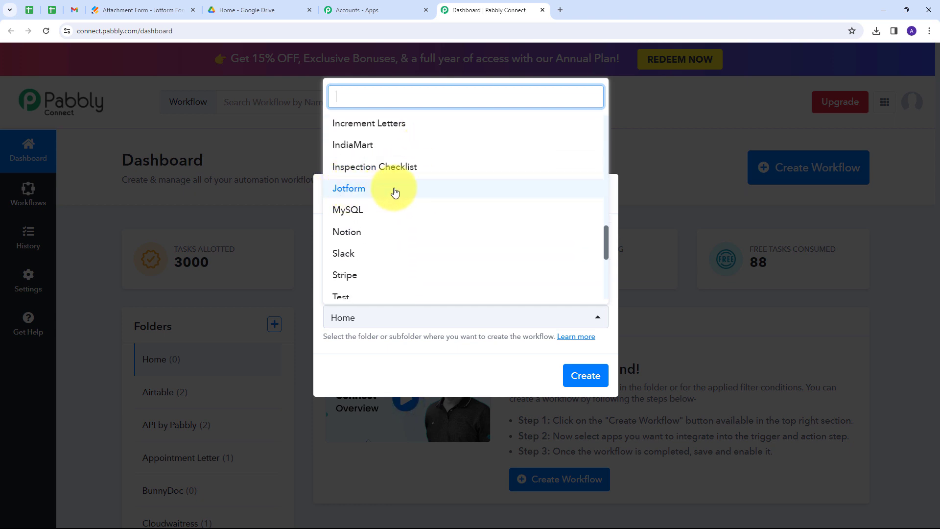
left_click(356, 193)
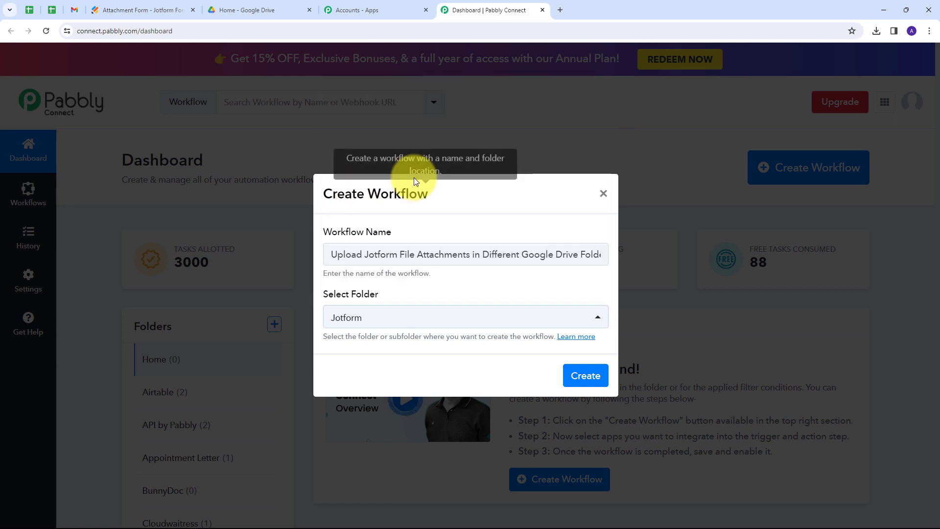
left_click(588, 380)
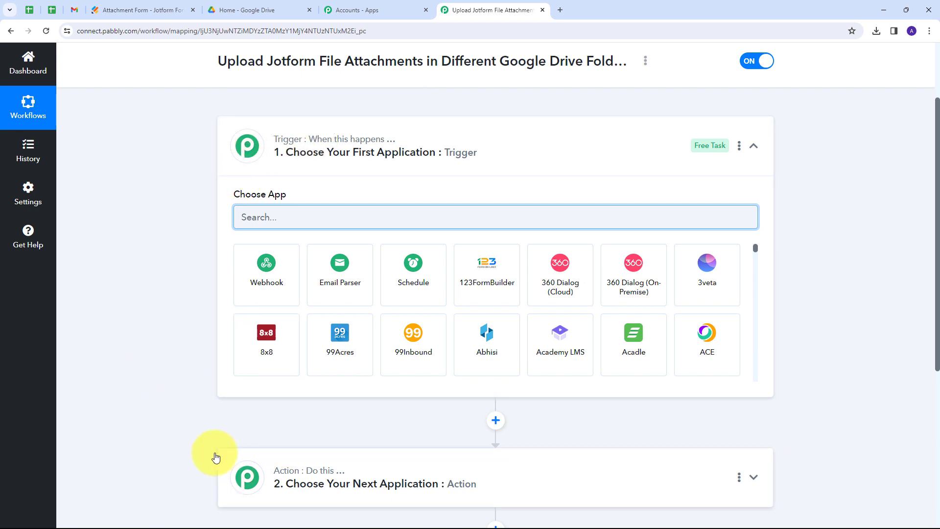
Set the workflow trigger to Jotform with the New Response event
scroll(151, 266, "down", 1)
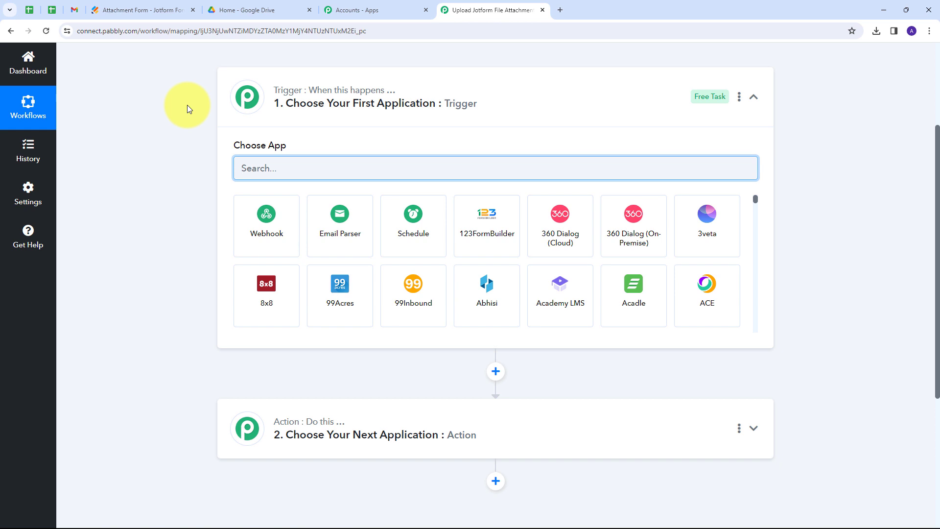
left_click(268, 164)
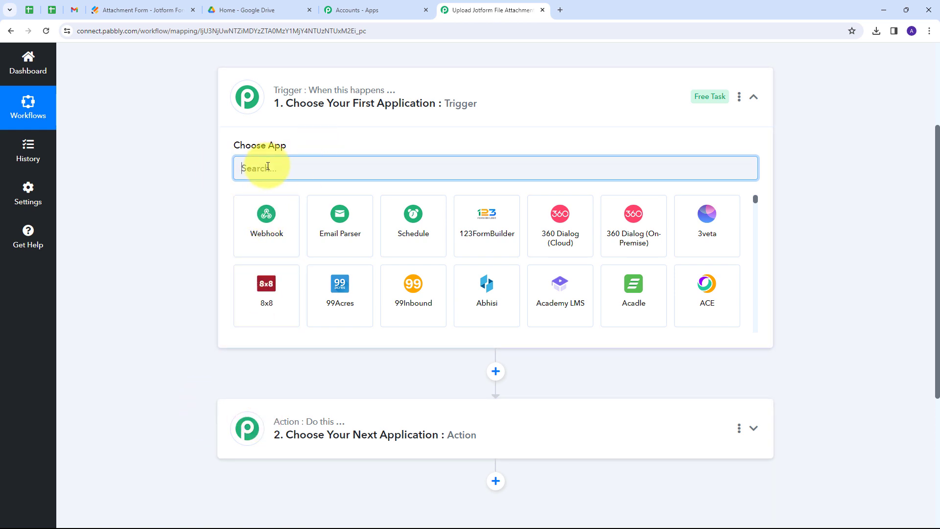
type("Jotform")
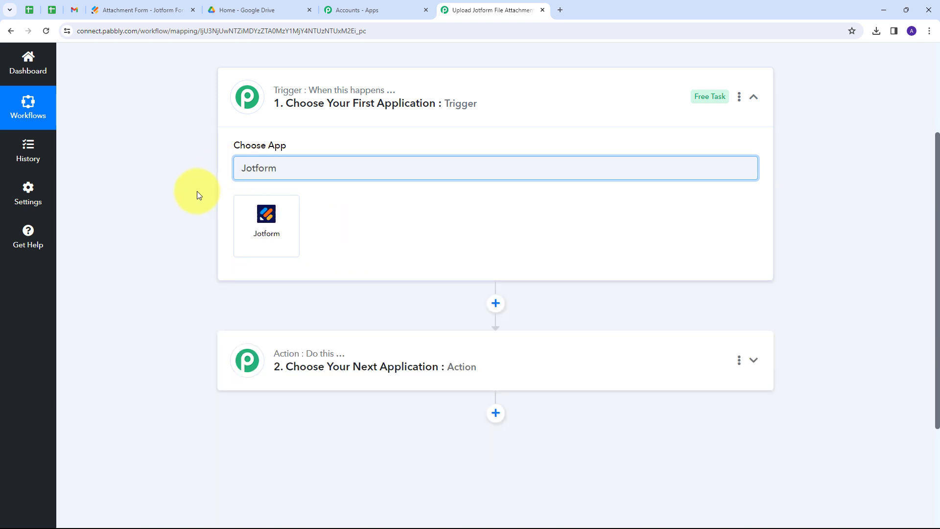
left_click(261, 220)
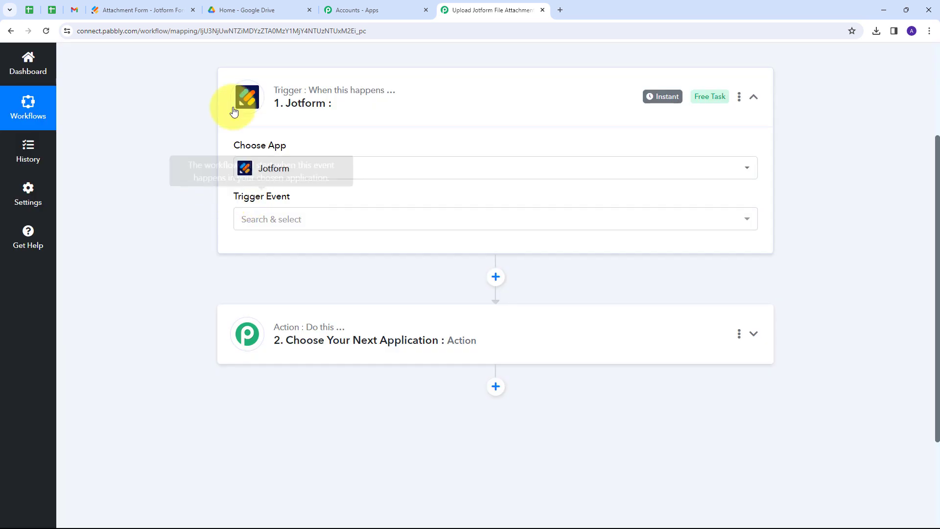
left_click(370, 219)
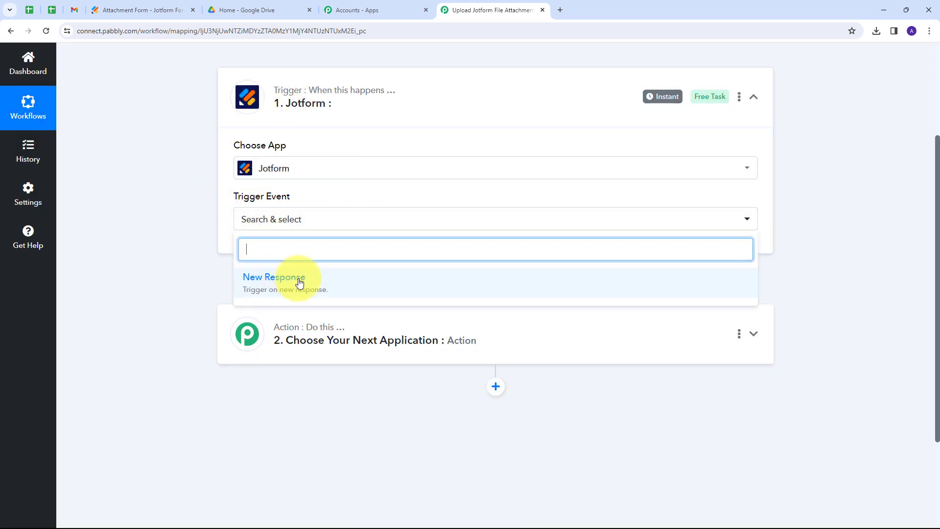
left_click(300, 286)
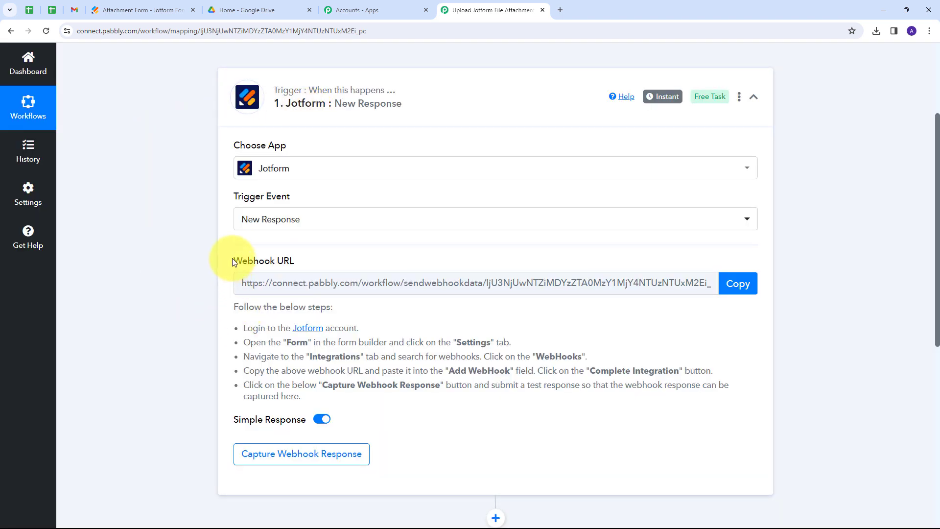
Copy the trigger's webhook URL and return to the Jotform Attachment Form
left_click_drag(233, 261, 297, 259)
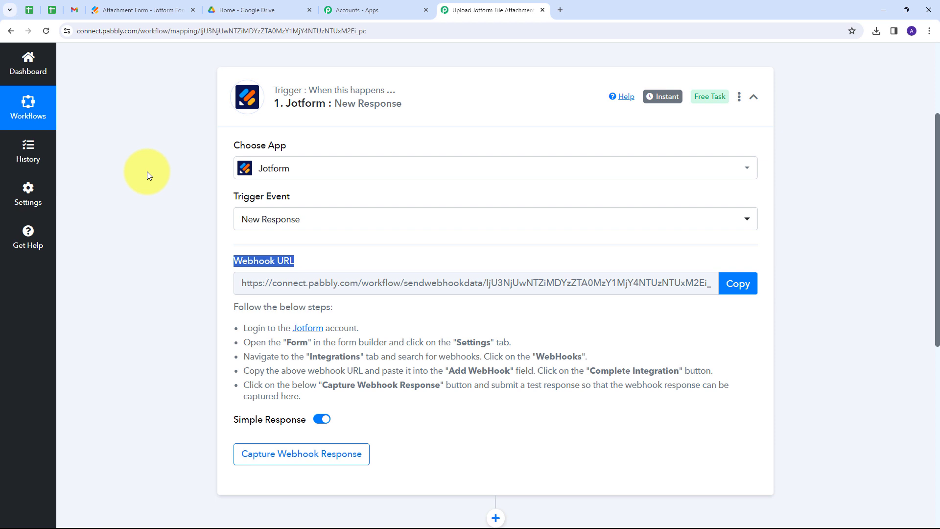
scroll(147, 171, "down", 1)
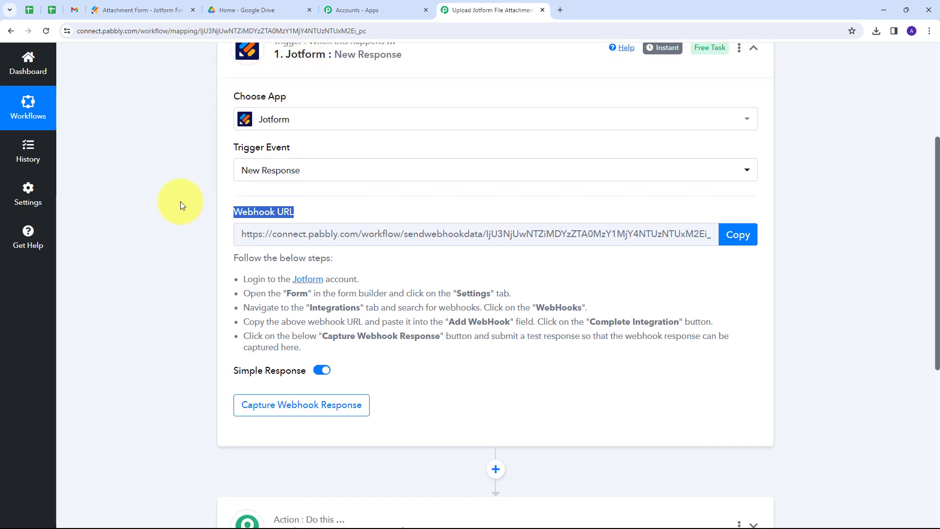
left_click_drag(236, 274, 485, 354)
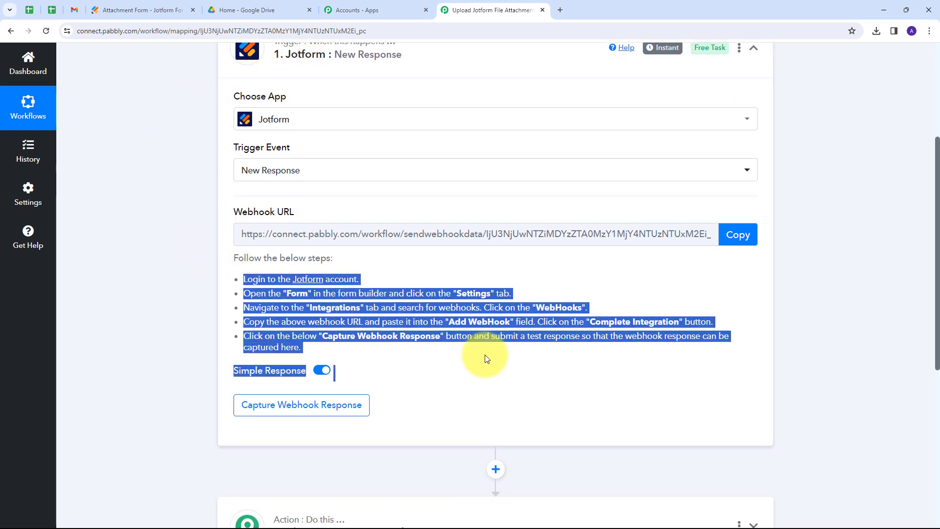
left_click(734, 235)
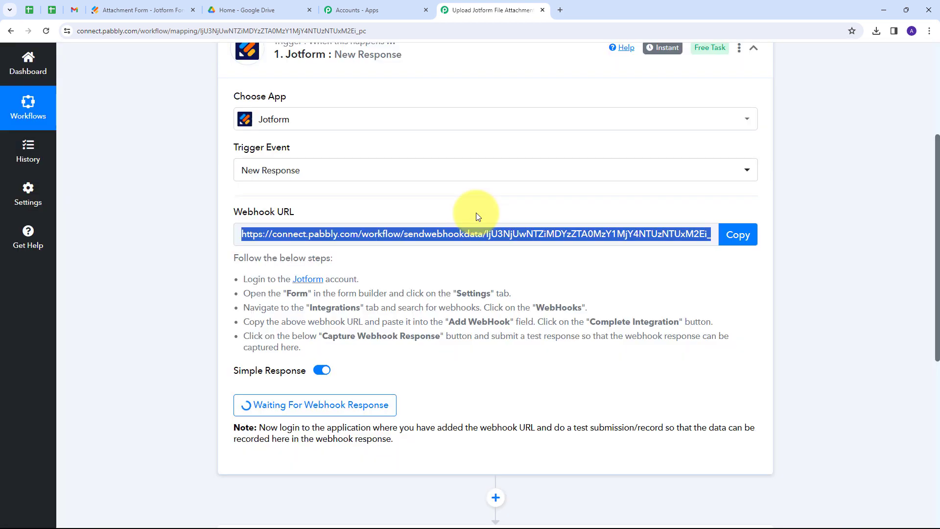
left_click(125, 5)
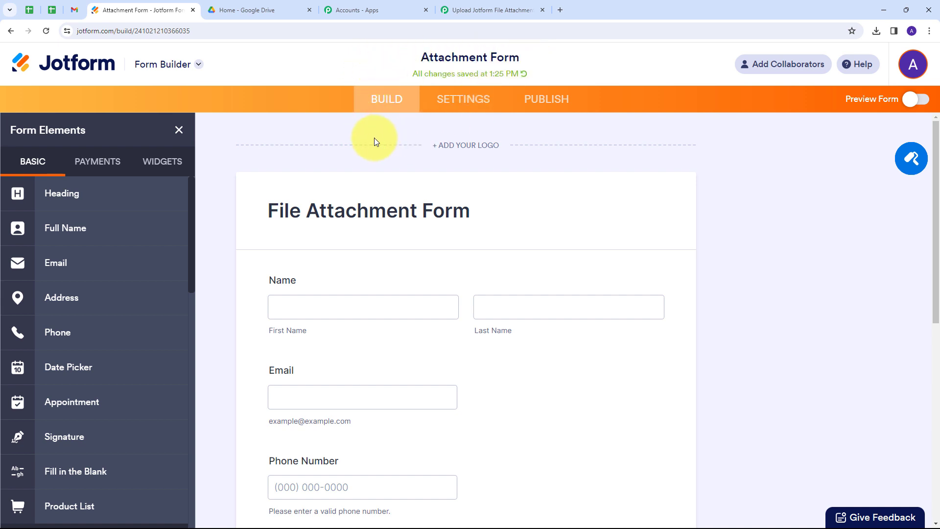
Add a WebHooks integration to the form using the pasted Pabbly webhook URL
left_click(453, 100)
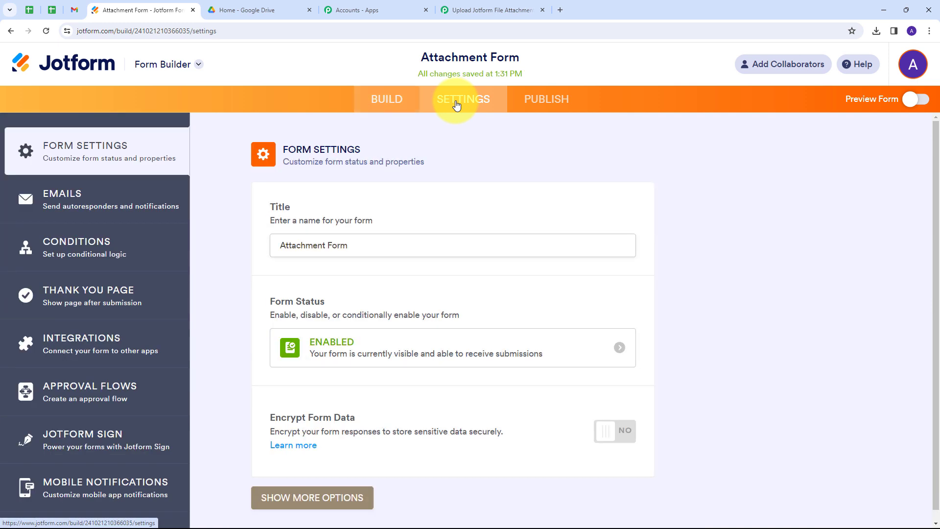
left_click(74, 342)
left_click(507, 194)
type("Webhook")
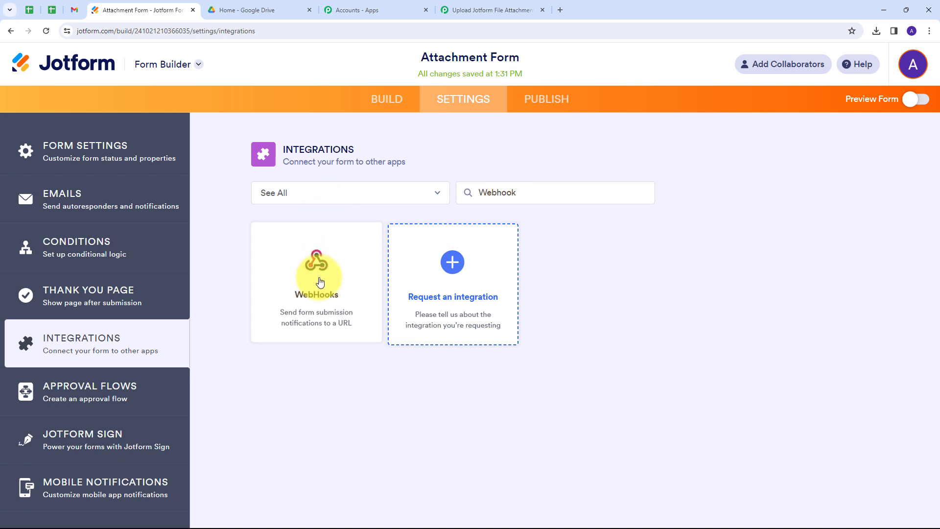
left_click(320, 282)
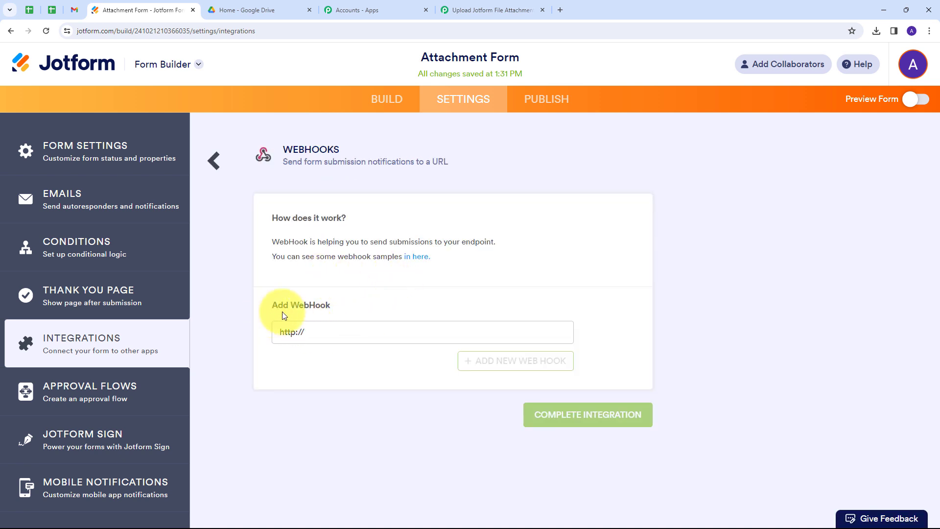
left_click_drag(319, 332, 256, 344)
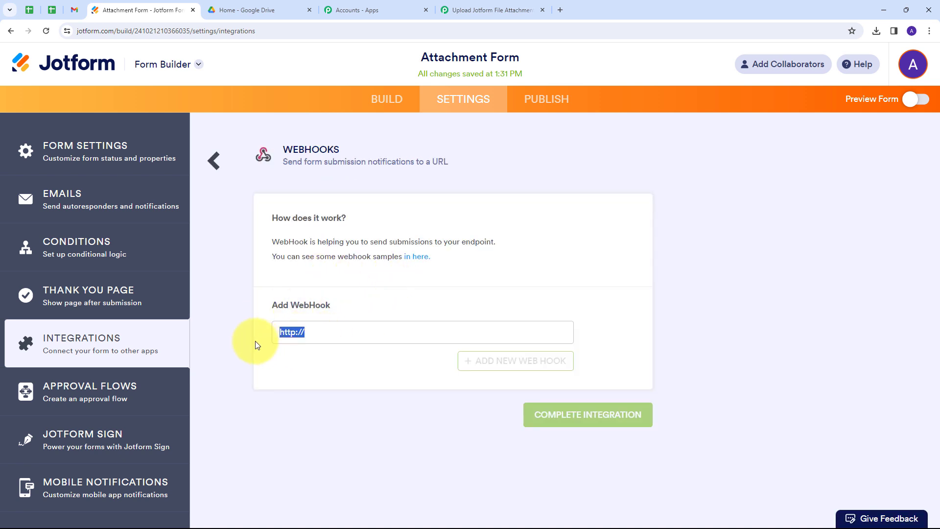
key("BackSpace")
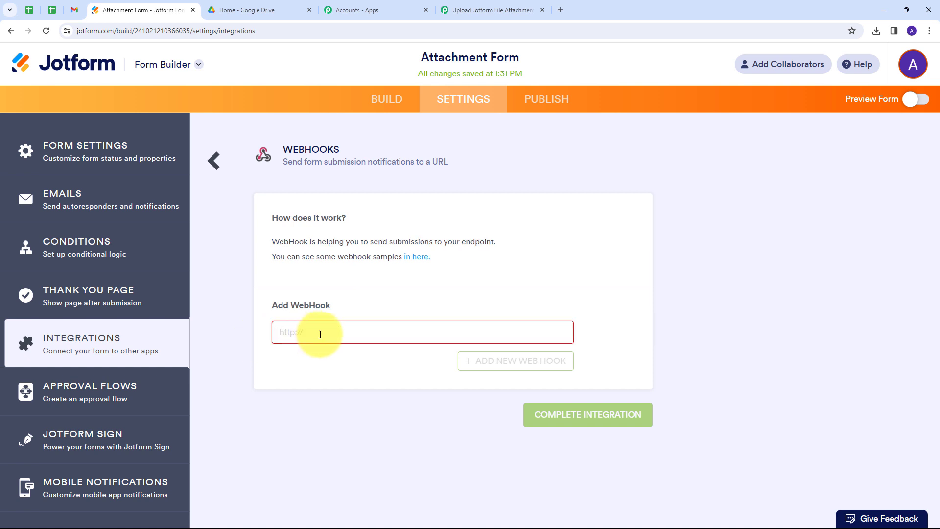
key("ctrl+v")
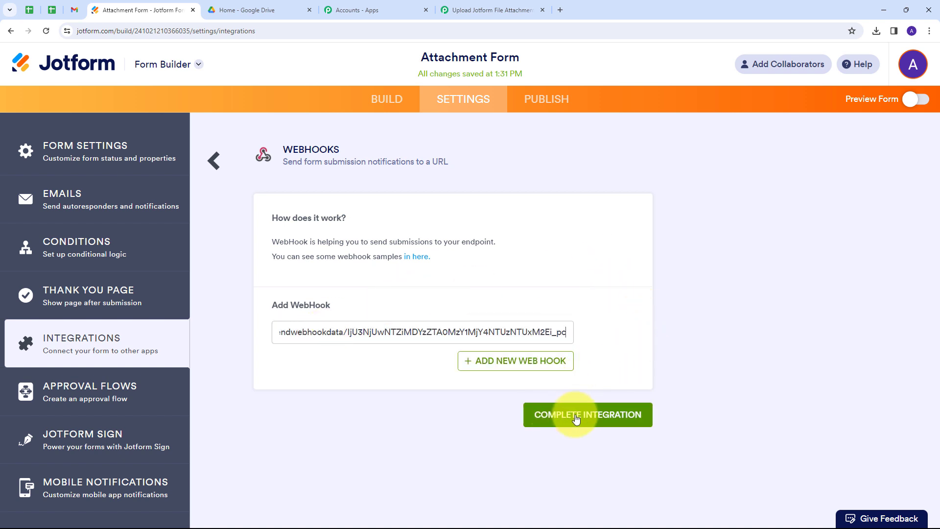
left_click(559, 416)
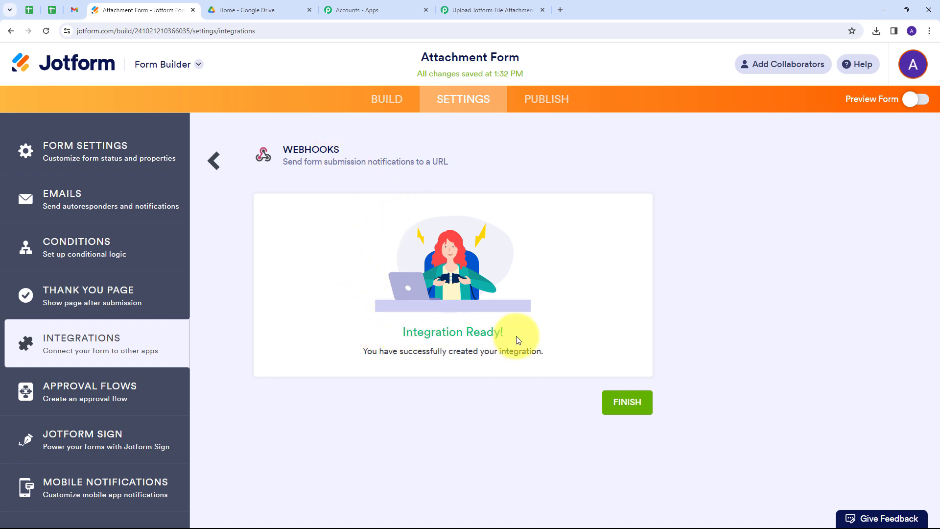
left_click(620, 404)
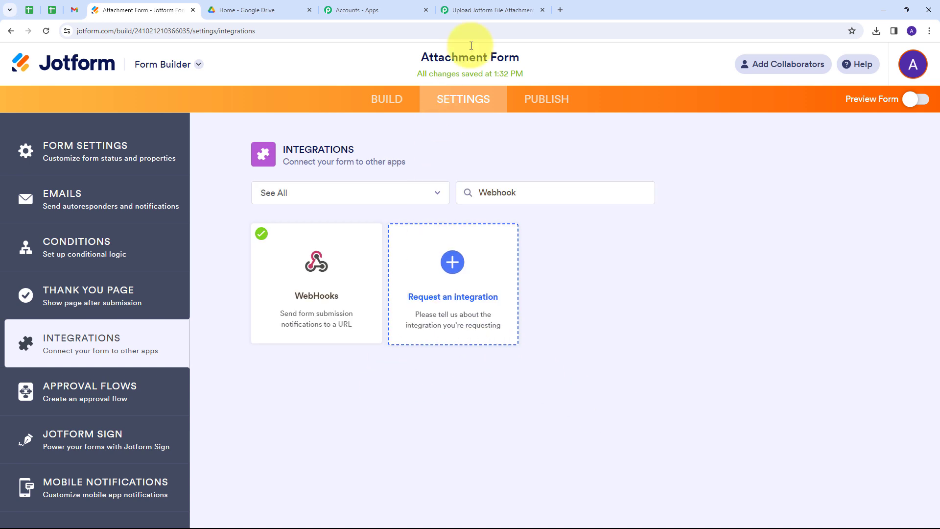
Check the Pabbly workflow, then bring up the form's Publish page in Jotform
left_click(482, 15)
scroll(487, 269, "down", 1)
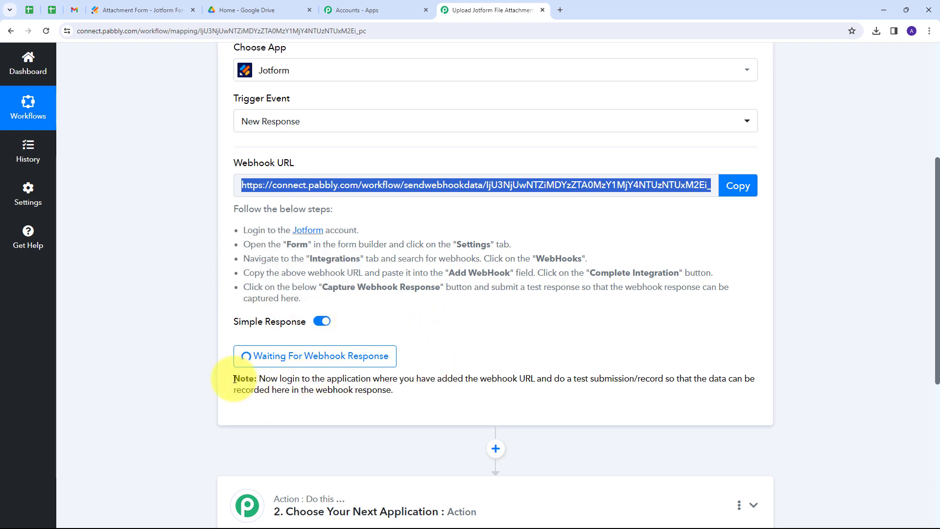
left_click(167, 10)
left_click(540, 103)
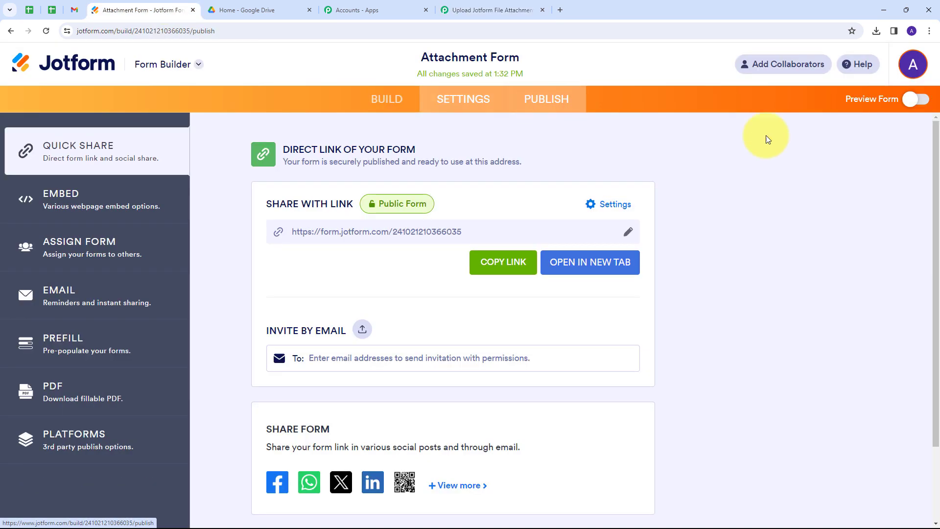
Open the live Attachment Form in a new browser tab
left_click(591, 265)
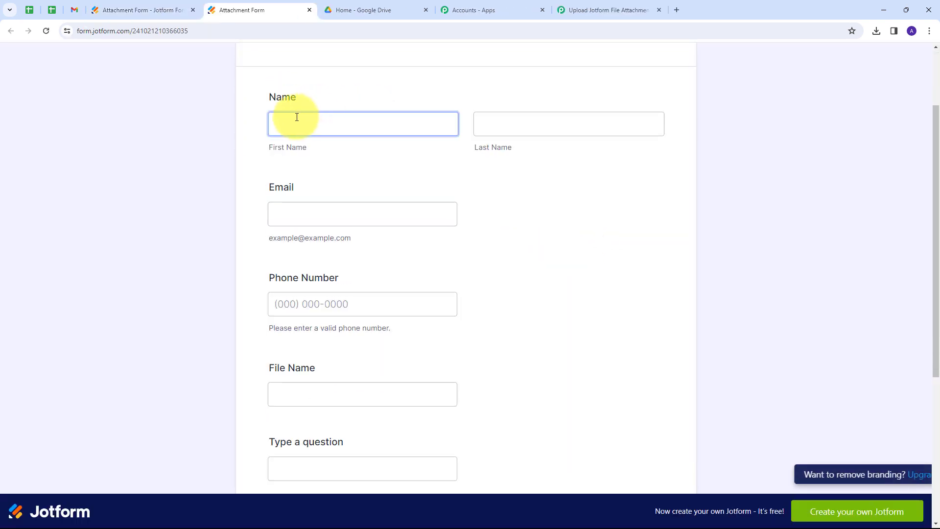
scroll(568, 174, "down", 3)
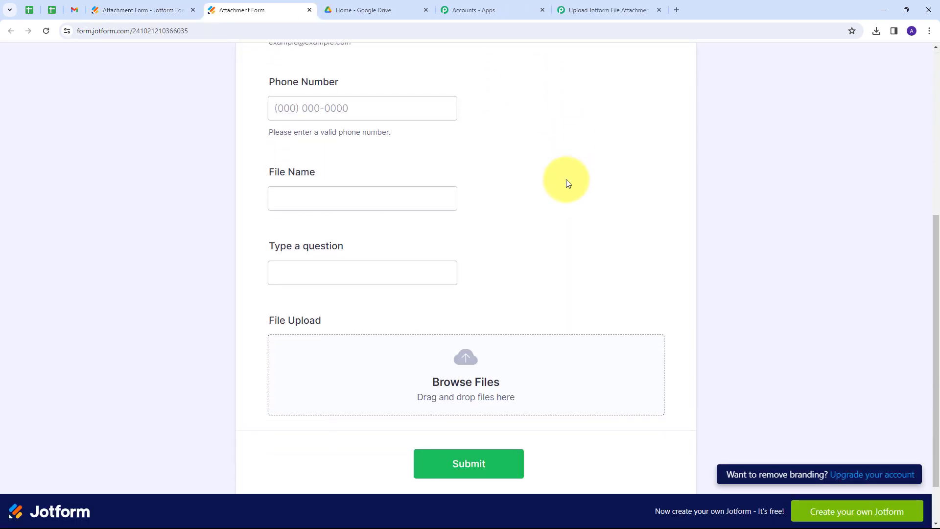
scroll(566, 179, "up", 3)
scroll(566, 179, "down", 2)
scroll(497, 197, "up", 5)
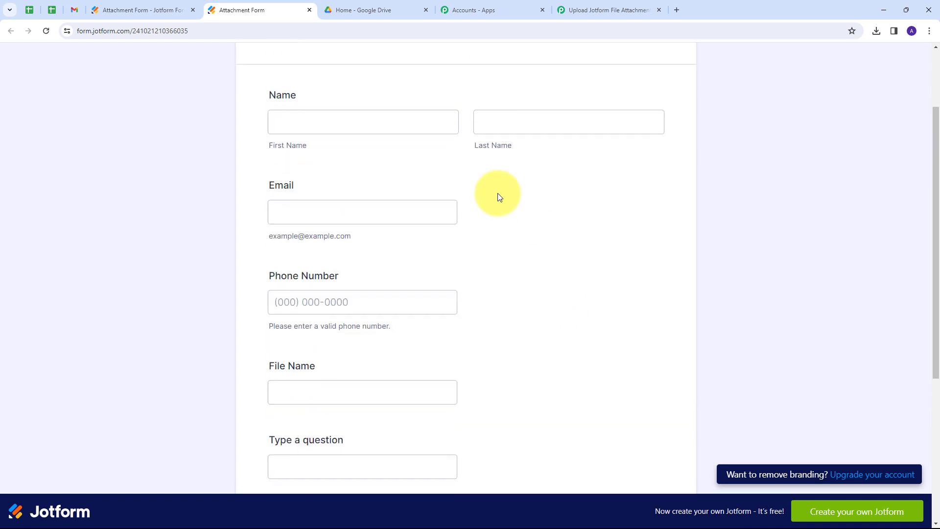
scroll(307, 173, "down", 1)
Enter a test first and last name and paste a test e-mail address
left_click(295, 172)
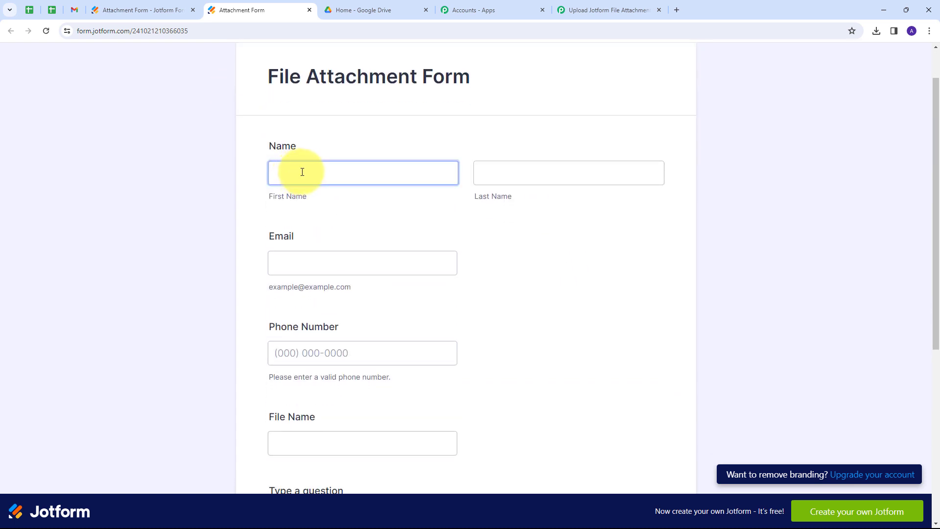
scroll(302, 172, "down", 1)
left_click(293, 126)
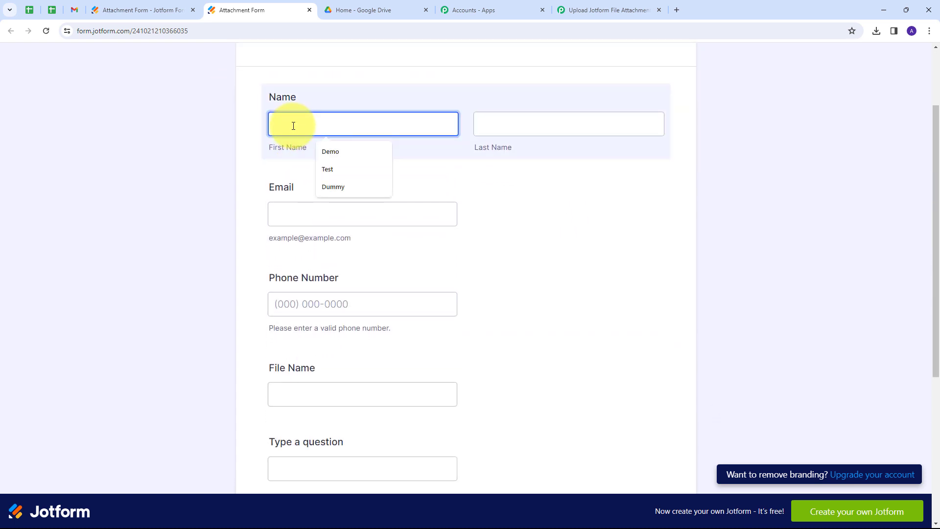
type("Demo")
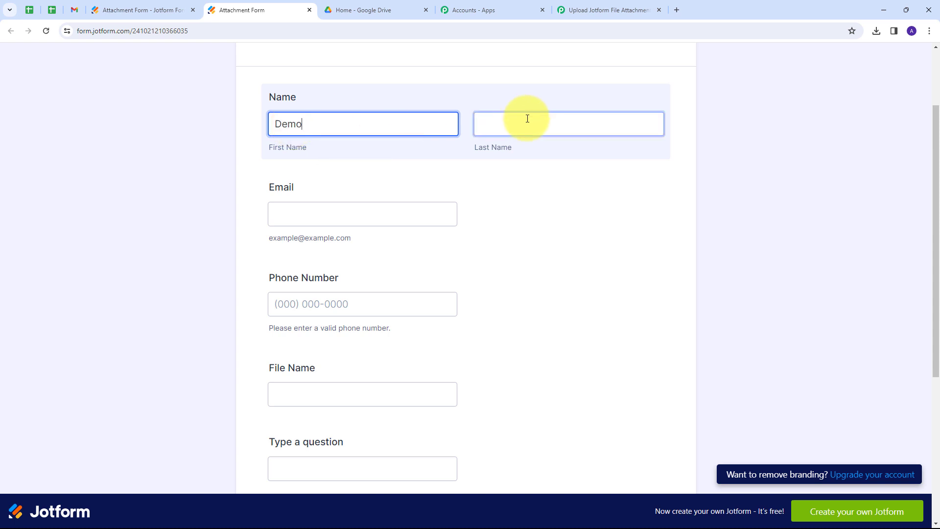
left_click(528, 121)
type("Us")
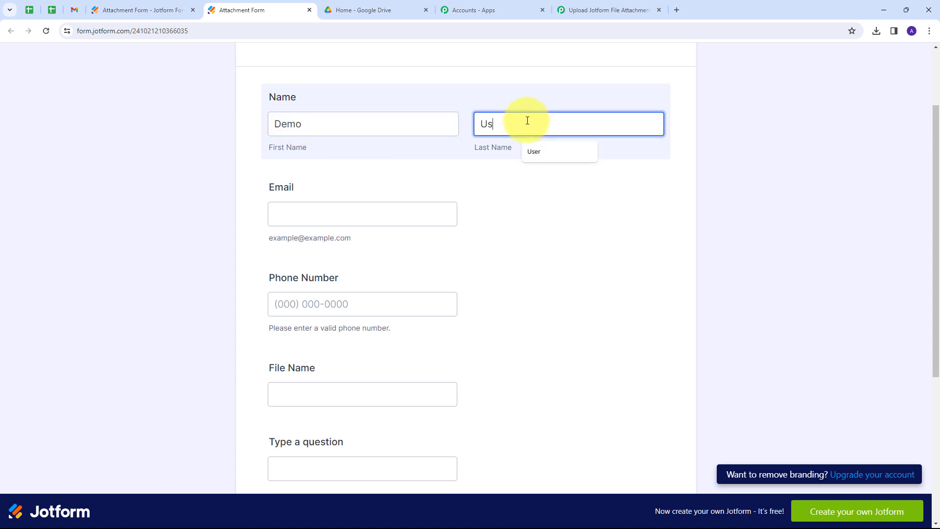
type("er")
scroll(360, 157, "down", 1)
left_click(296, 163)
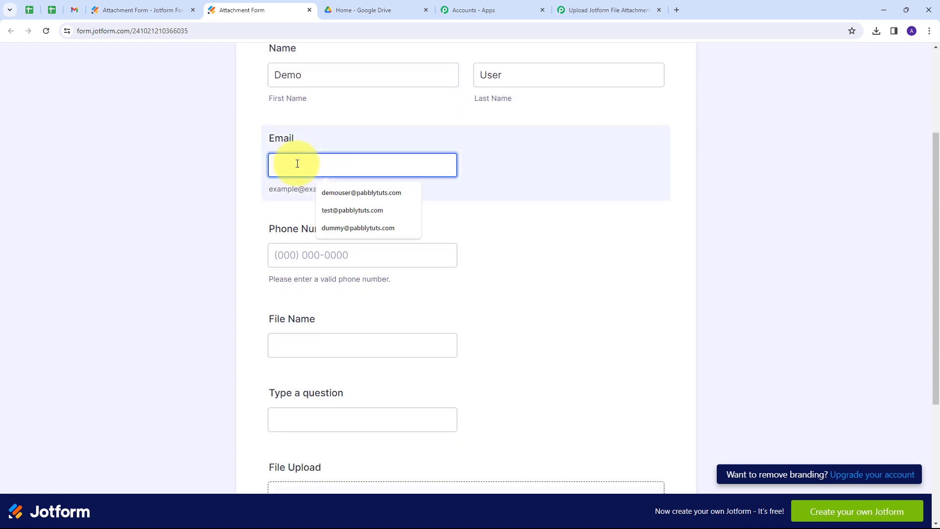
key("ctrl+v")
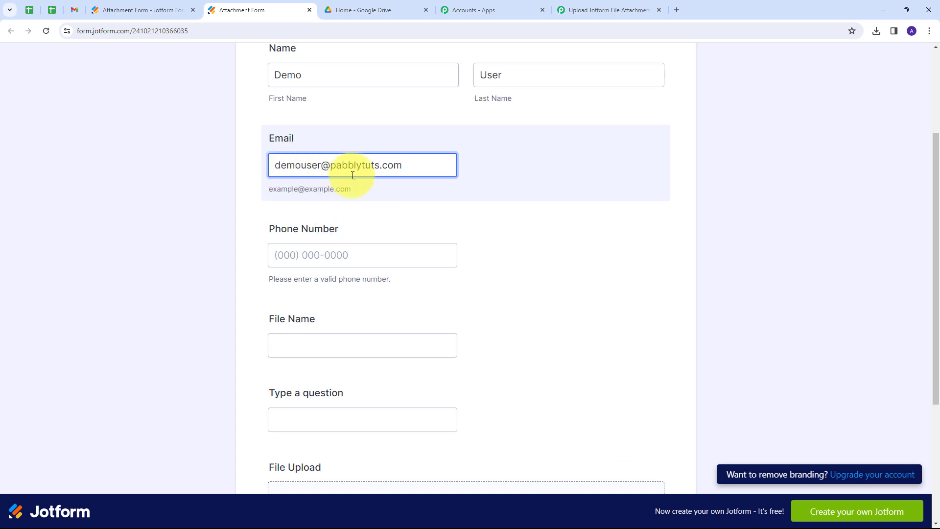
Enter a test phone number and the File Name 'Inspection Report'
scroll(409, 183, "down", 1)
left_click(331, 217)
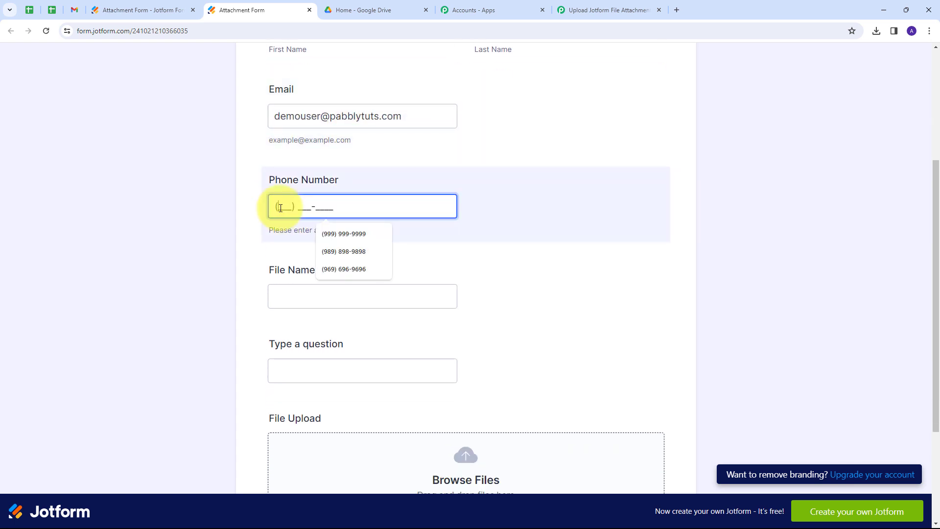
type("999-999")
type("9")
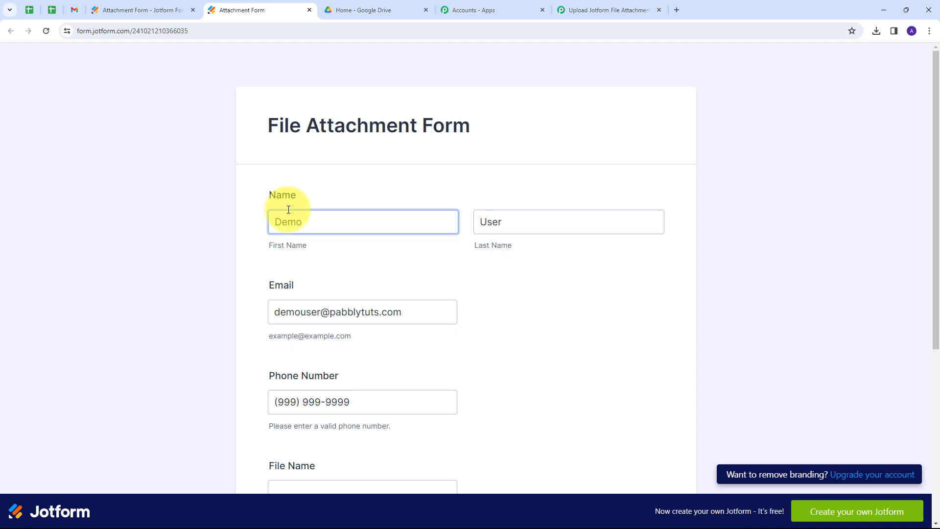
scroll(287, 210, "down", 3)
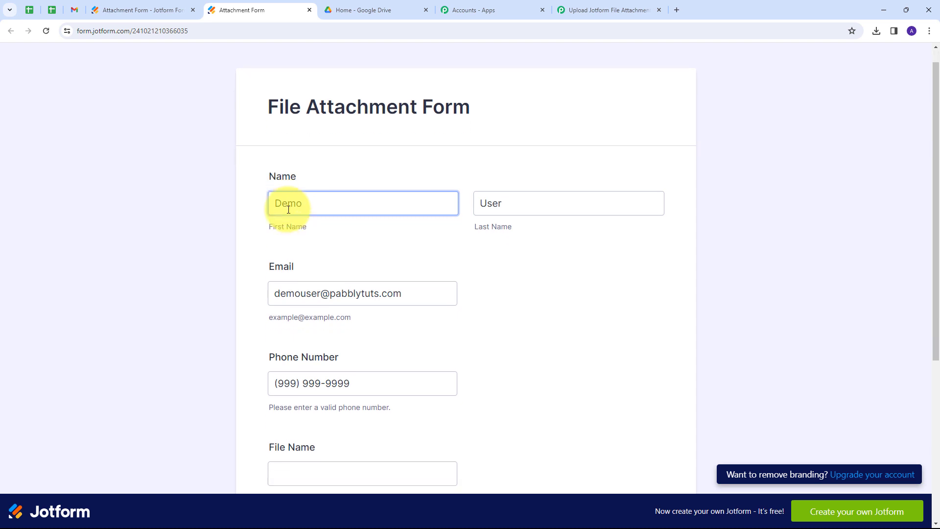
scroll(314, 294, "down", 1)
left_click(293, 293)
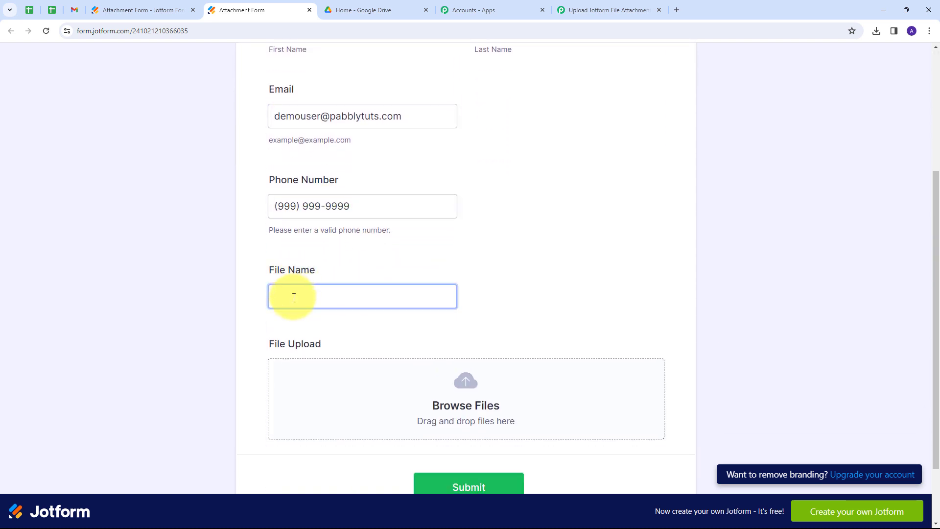
type("Inspection Report")
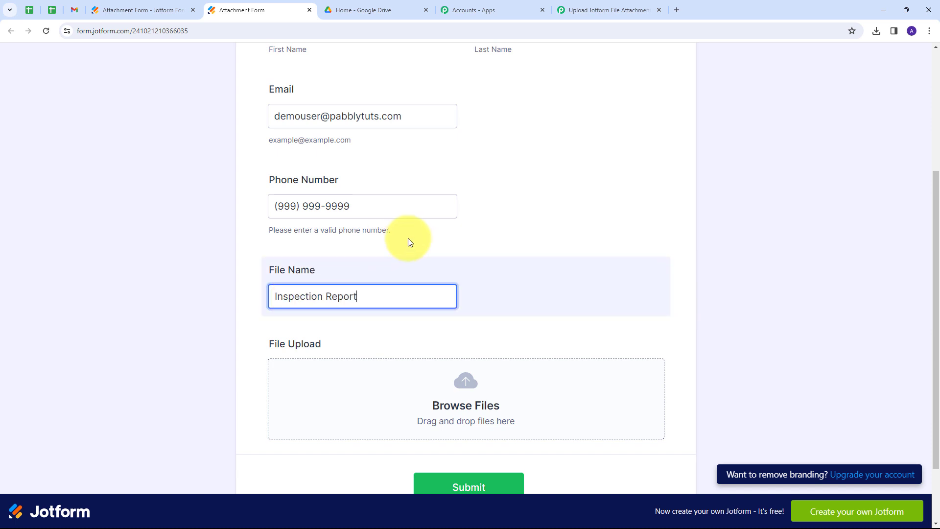
scroll(387, 274, "down", 1)
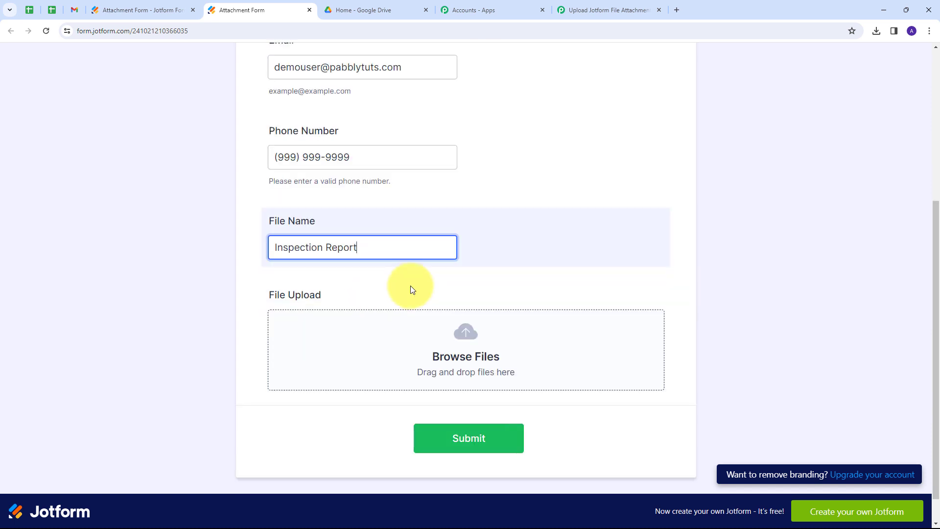
Upload inspection report.docx to the form and submit the test response
left_click(461, 330)
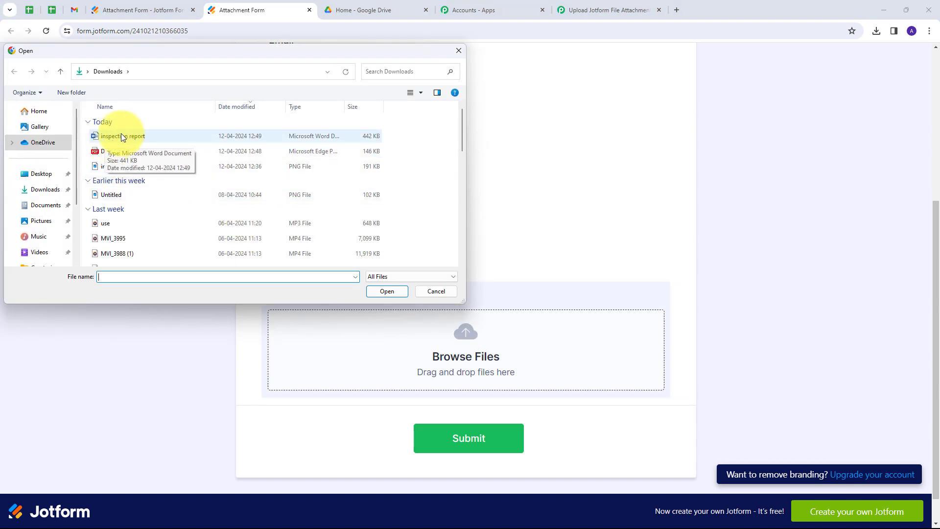
double_click(122, 137)
scroll(529, 294, "down", 1)
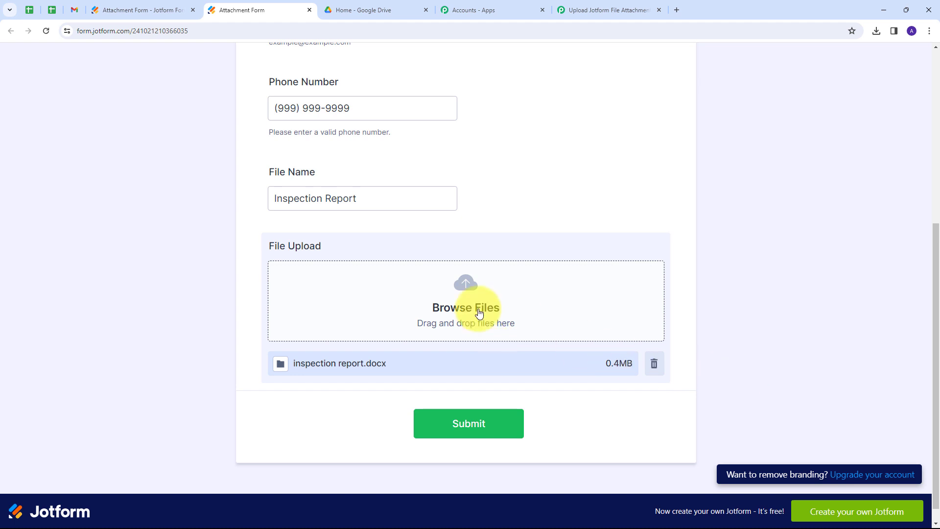
left_click(467, 417)
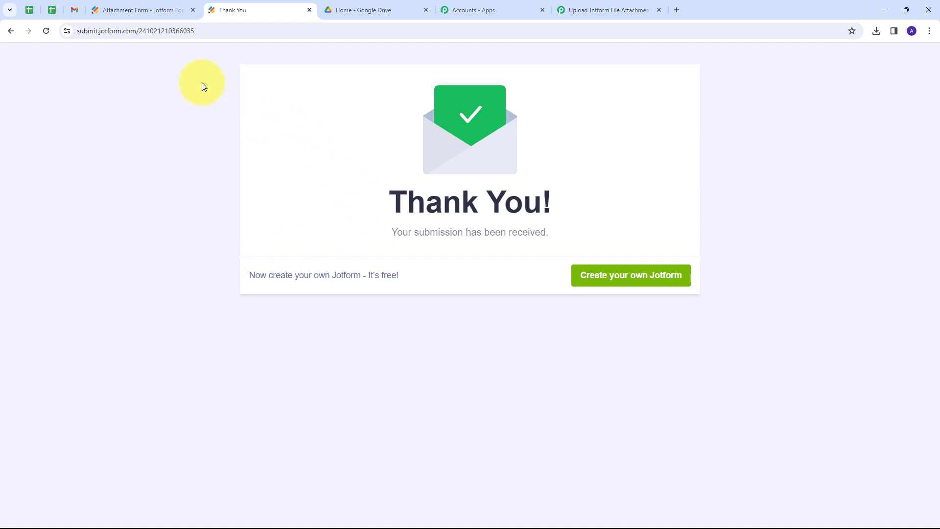
left_click(578, 10)
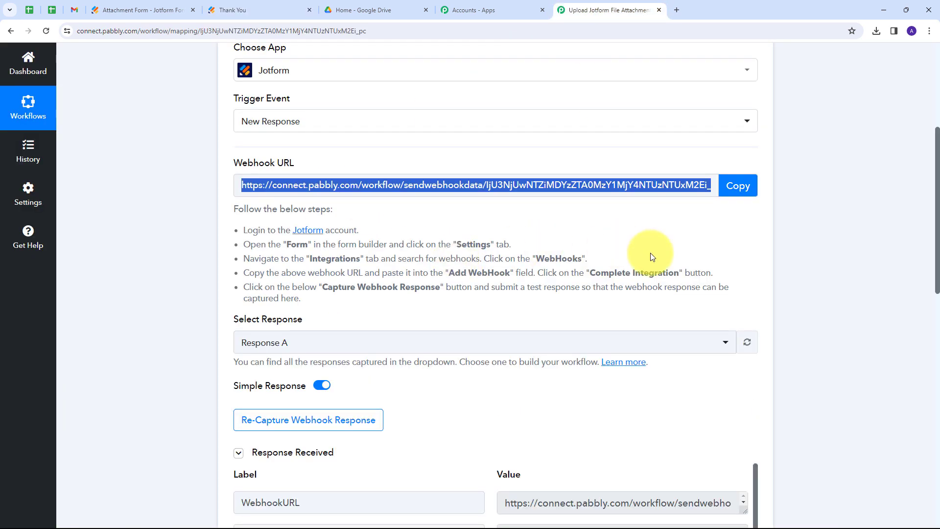
scroll(810, 241, "down", 6)
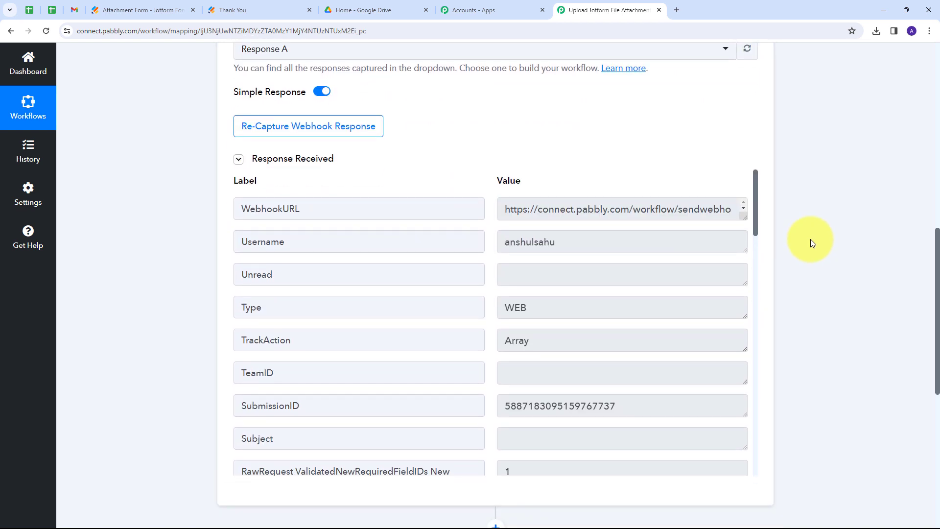
scroll(810, 239, "down", 2)
scroll(561, 235, "down", 2)
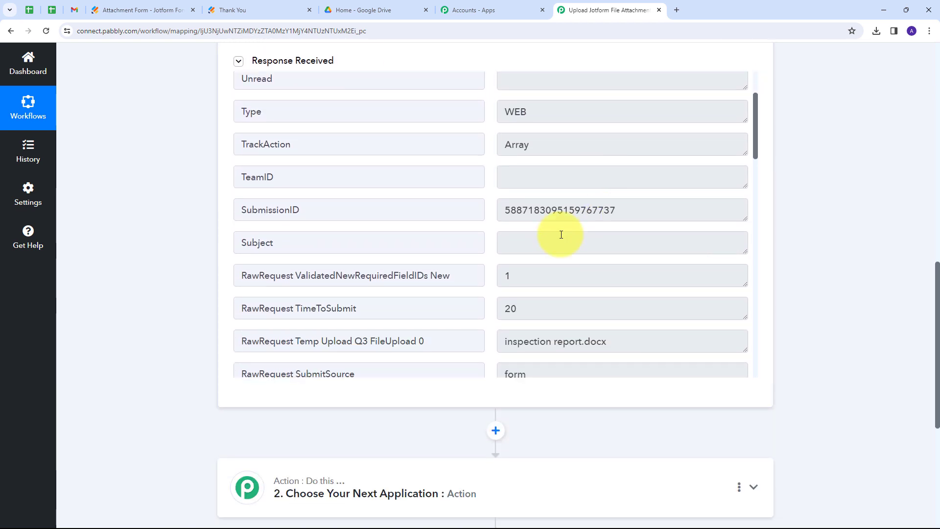
double_click(500, 210)
scroll(498, 243, "down", 2)
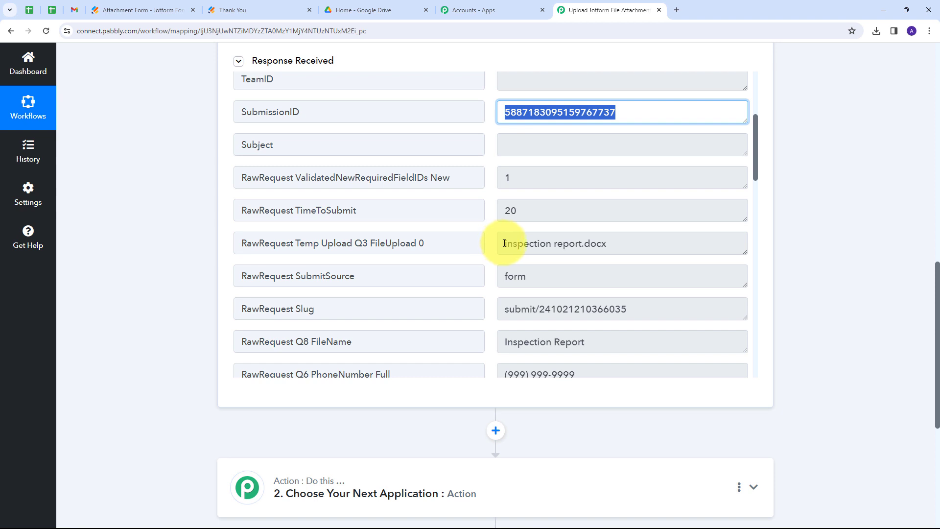
left_click_drag(505, 243, 699, 243)
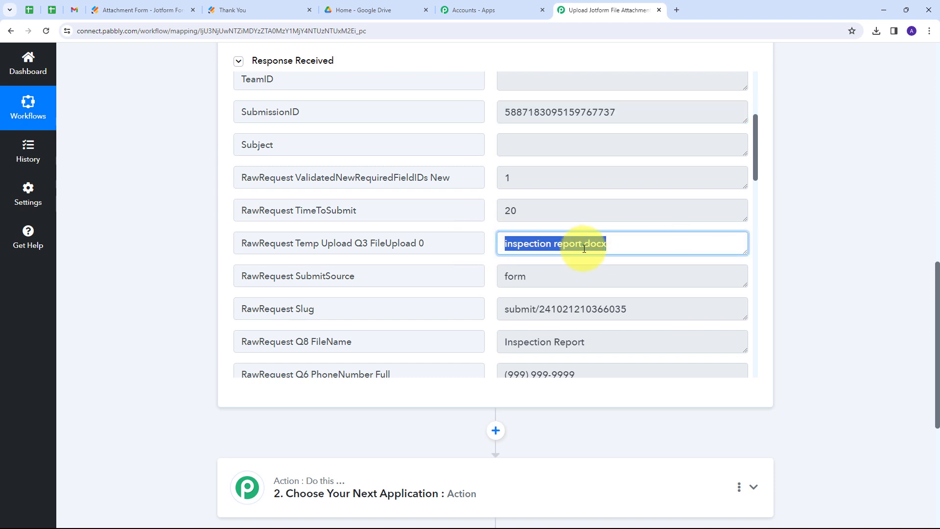
left_click(521, 243)
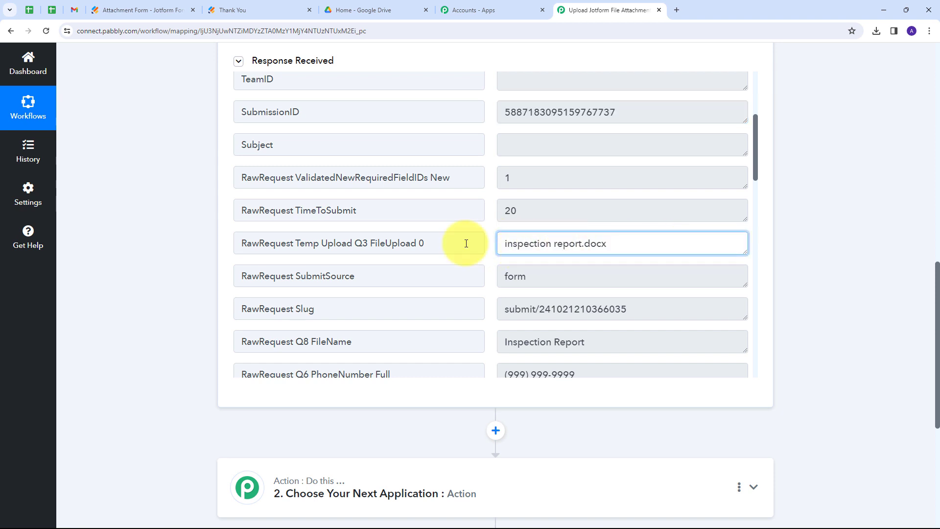
double_click(595, 244)
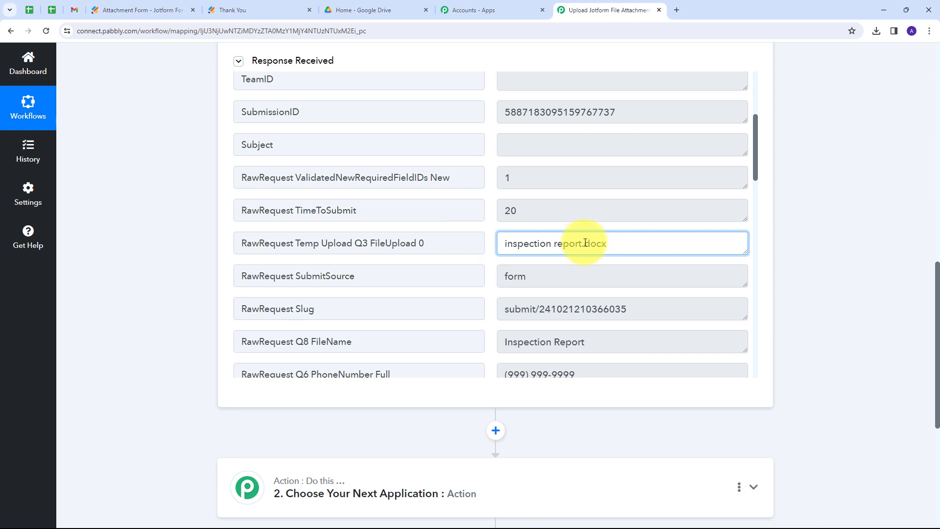
scroll(568, 223, "down", 2)
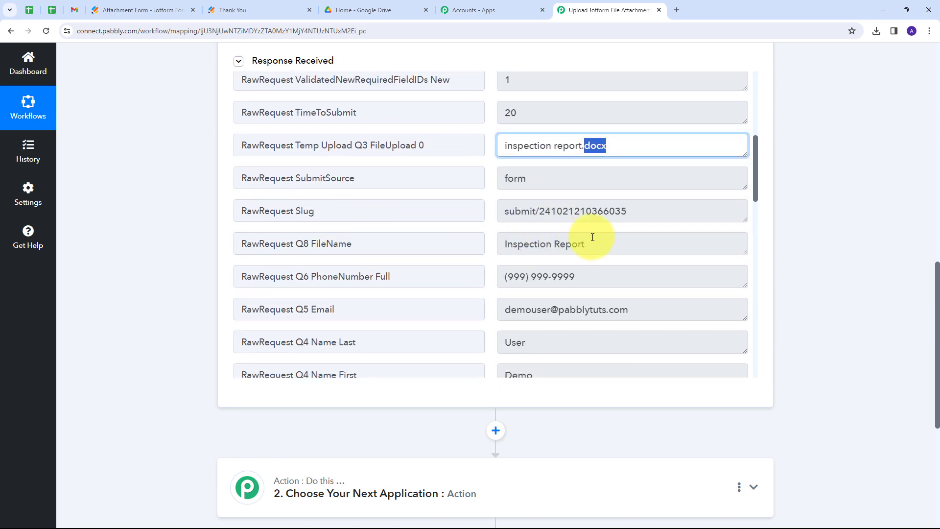
left_click_drag(594, 237, 462, 252)
scroll(442, 248, "down", 2)
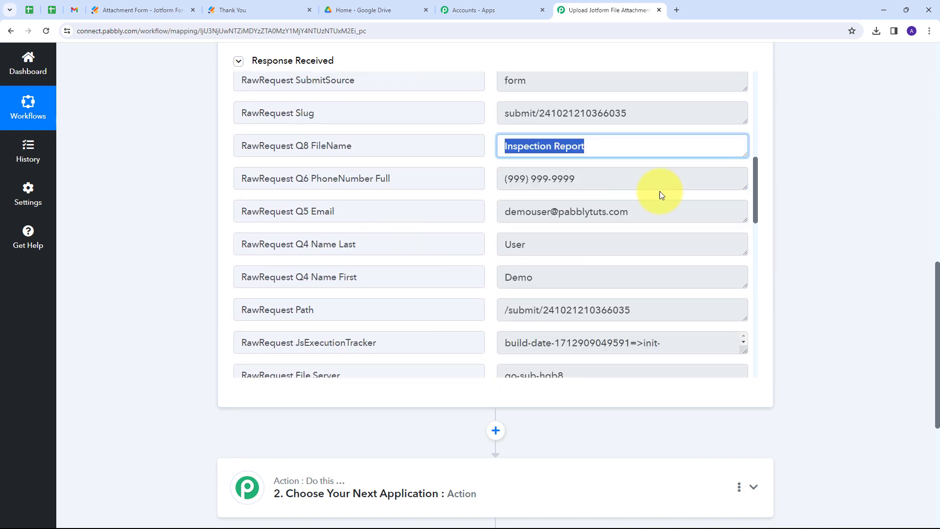
left_click_drag(661, 194, 357, 178)
left_click_drag(648, 211, 357, 212)
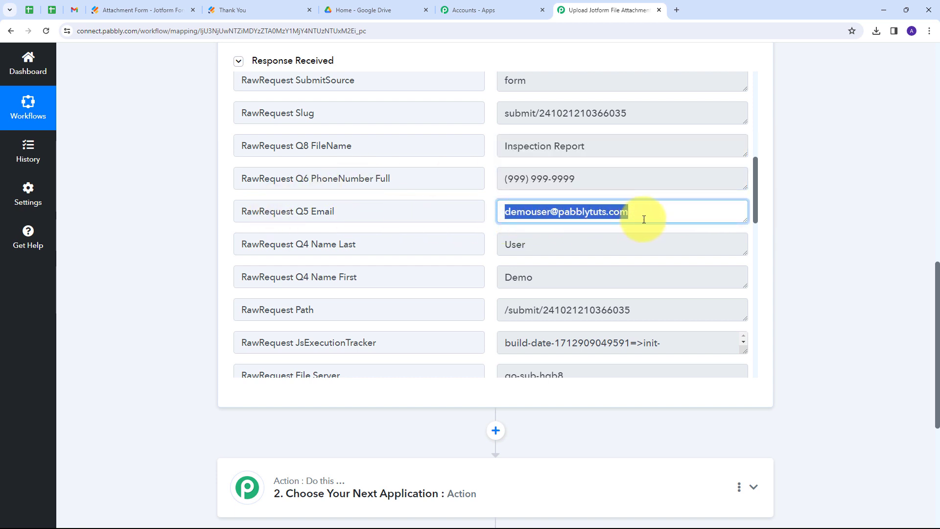
scroll(319, 216, "down", 1)
left_click_drag(529, 231, 412, 230)
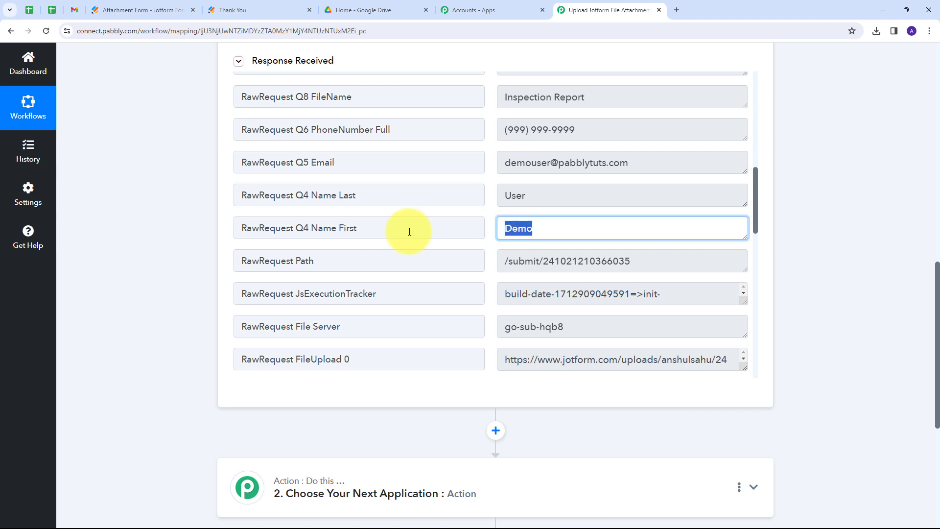
left_click(494, 197)
left_click_drag(493, 198, 432, 199)
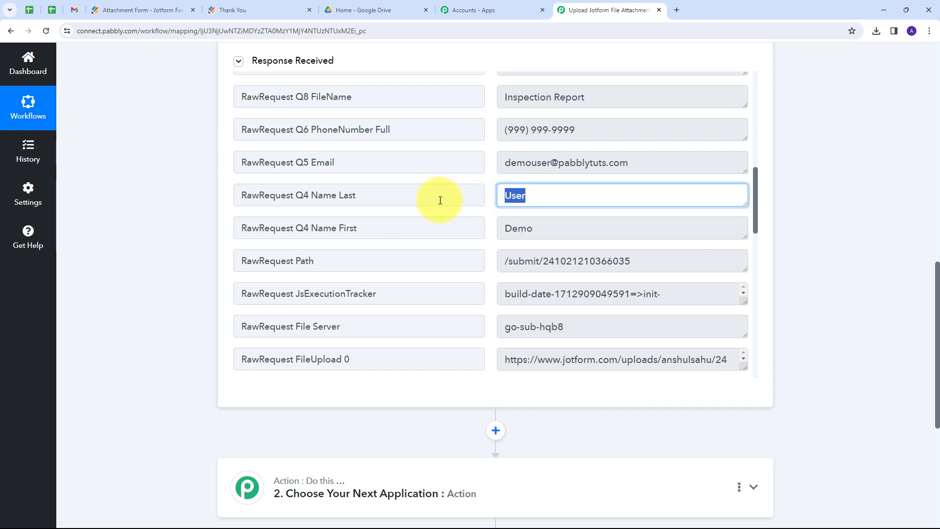
scroll(357, 204, "down", 3)
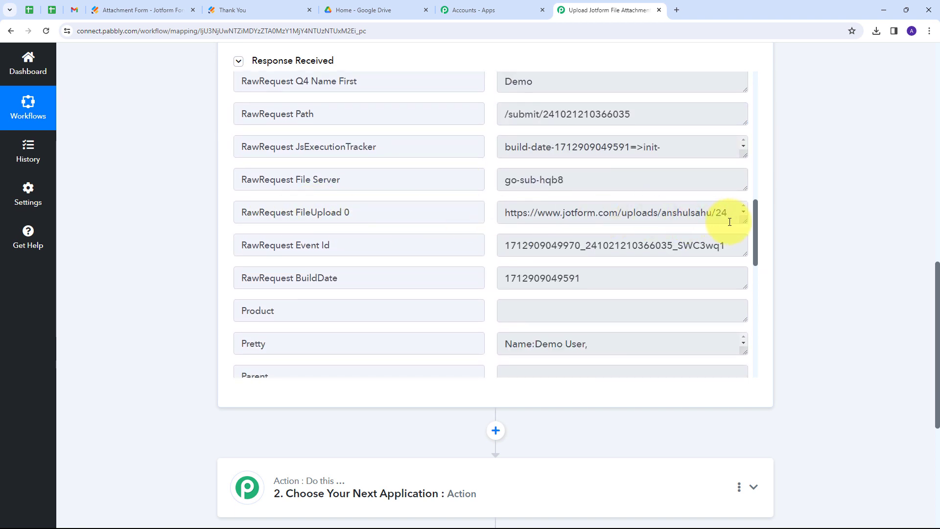
left_click_drag(743, 225, 743, 311)
left_click_drag(640, 248, 465, 216)
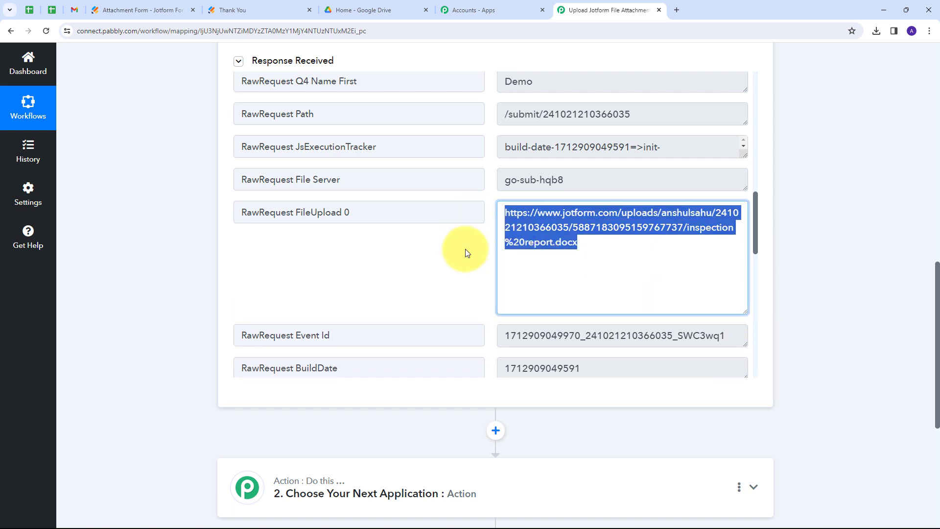
left_click(634, 256)
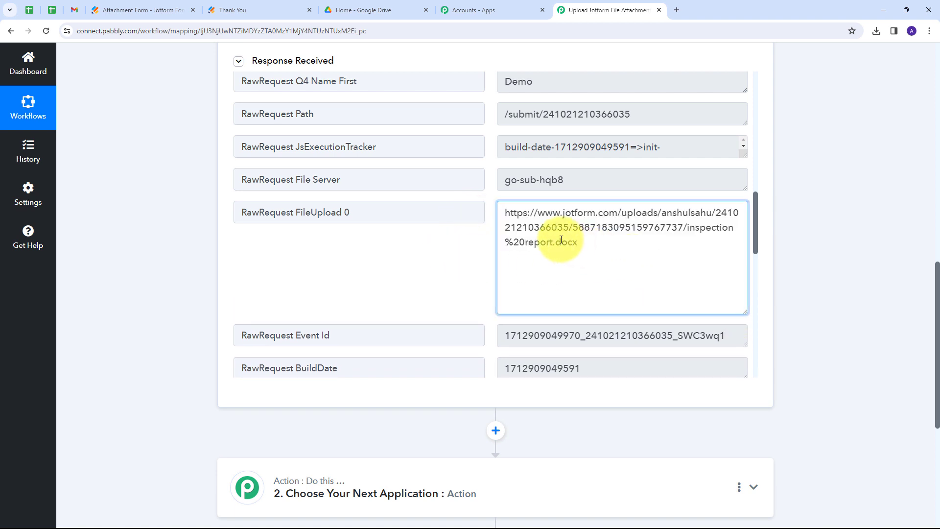
left_click_drag(555, 242, 587, 243)
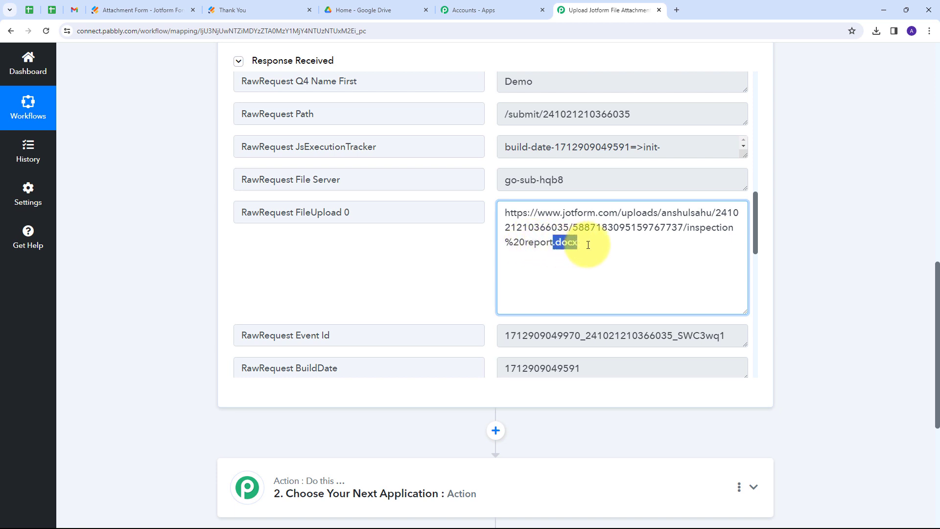
left_click(443, 251)
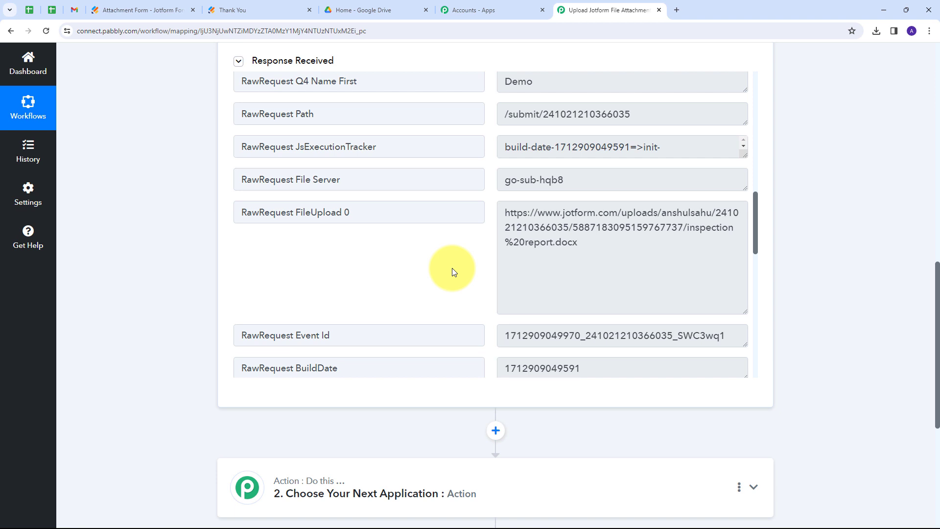
scroll(571, 289, "up", 1)
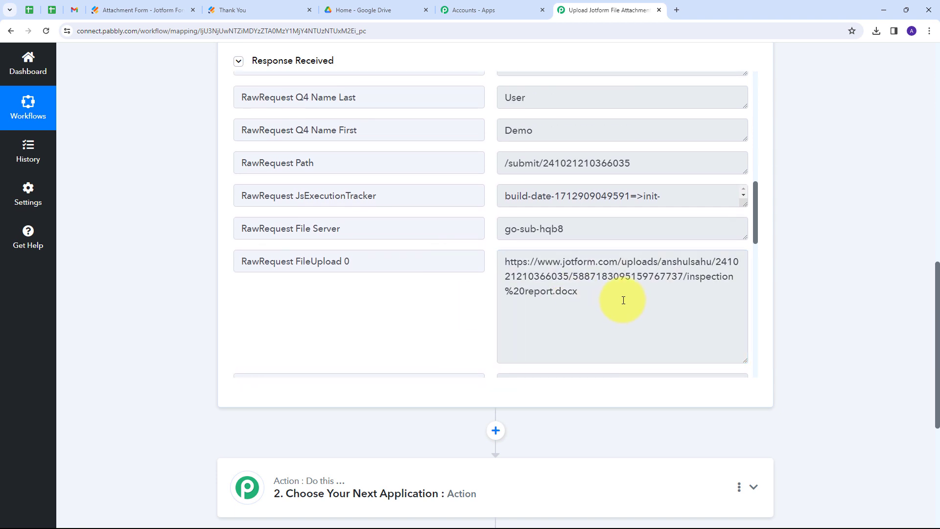
left_click_drag(623, 300, 552, 294)
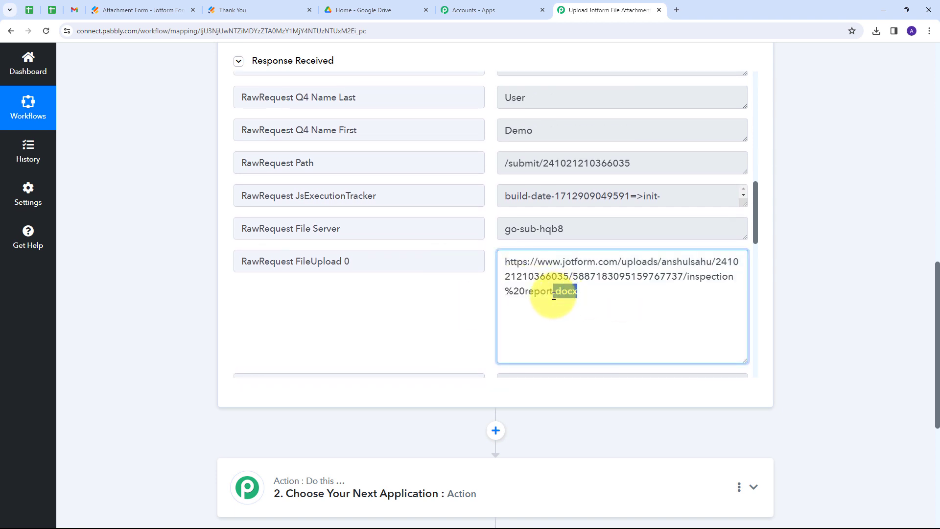
left_click(450, 302)
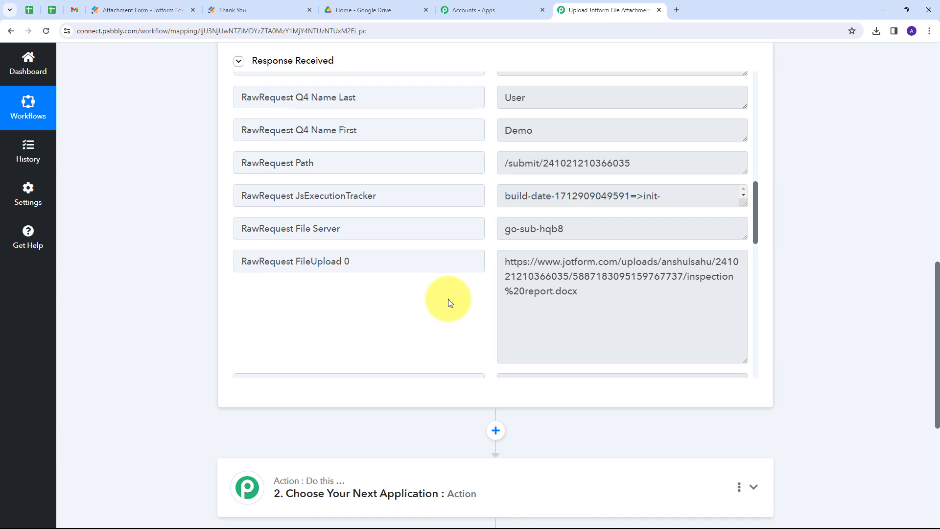
scroll(460, 255, "down", 3)
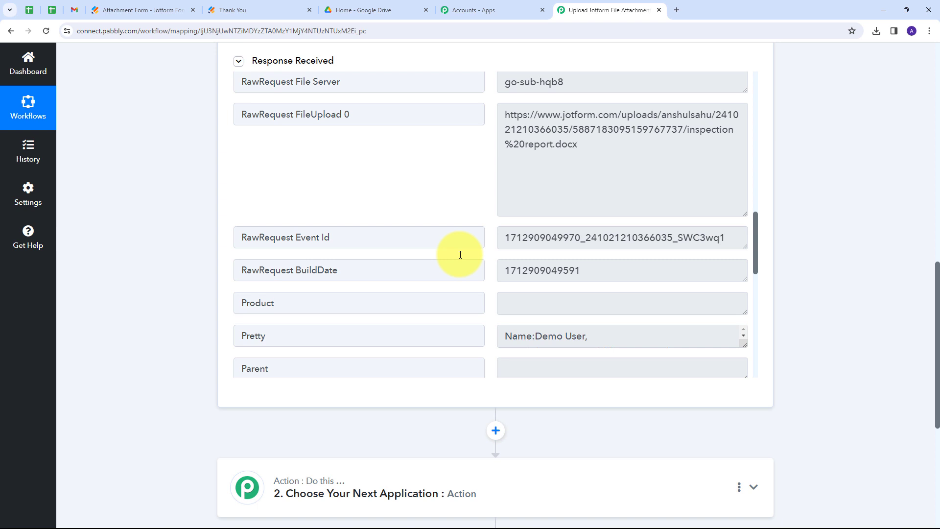
scroll(150, 250, "down", 5)
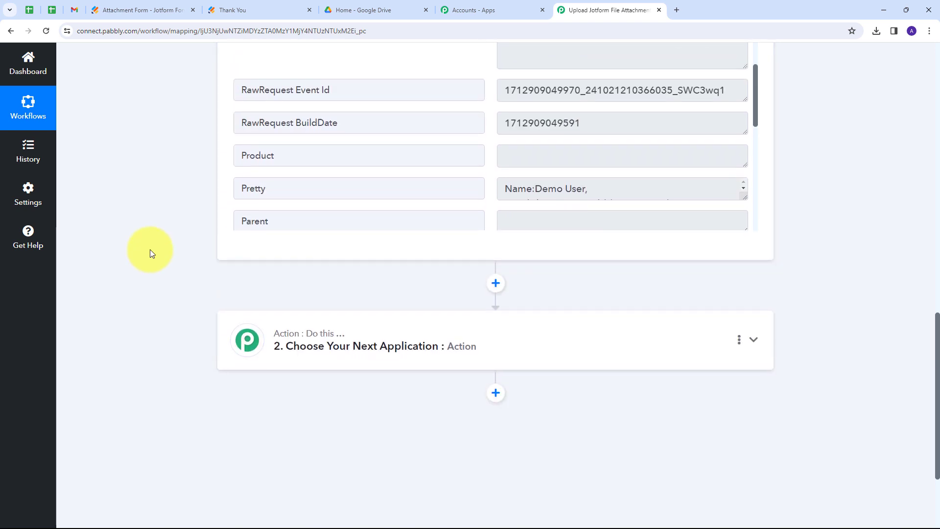
Set step two's app to Router by Pabbly with the Conditionally Run event
left_click(573, 242)
scroll(300, 245, "up", 2)
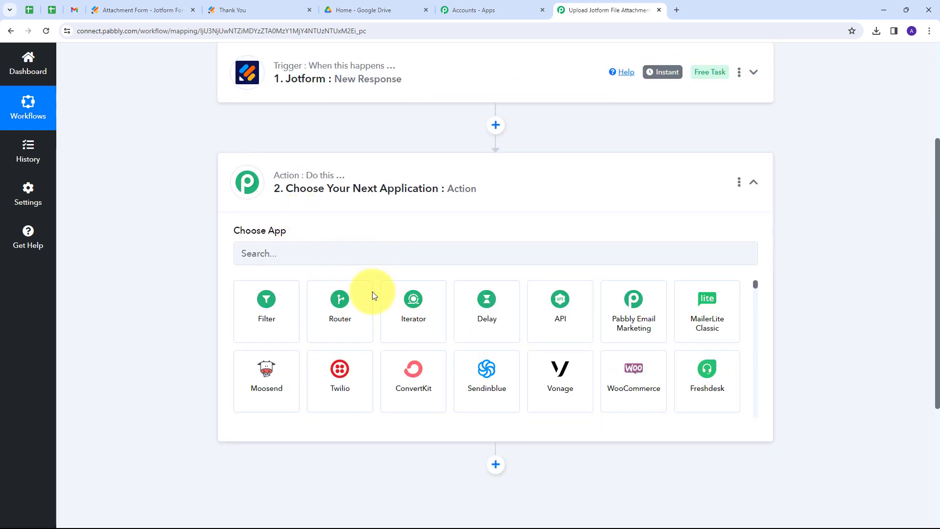
left_click(339, 311)
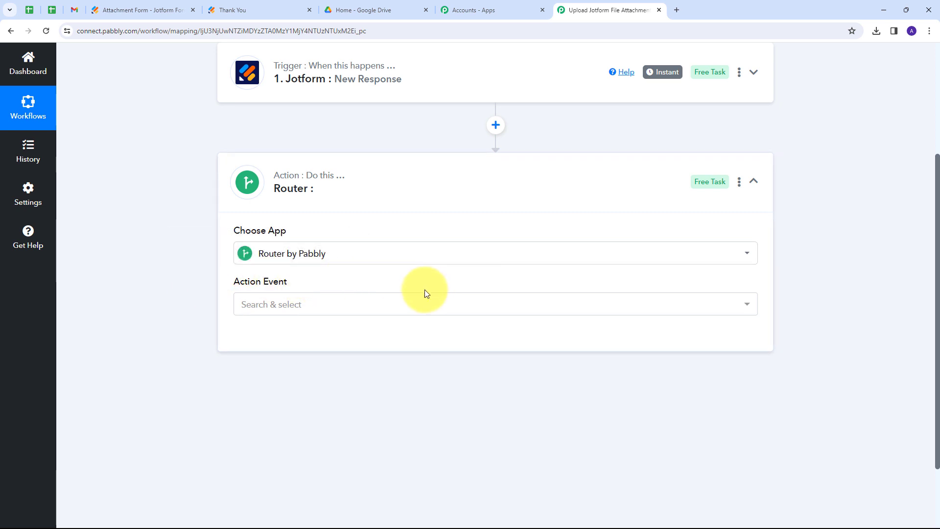
left_click(351, 301)
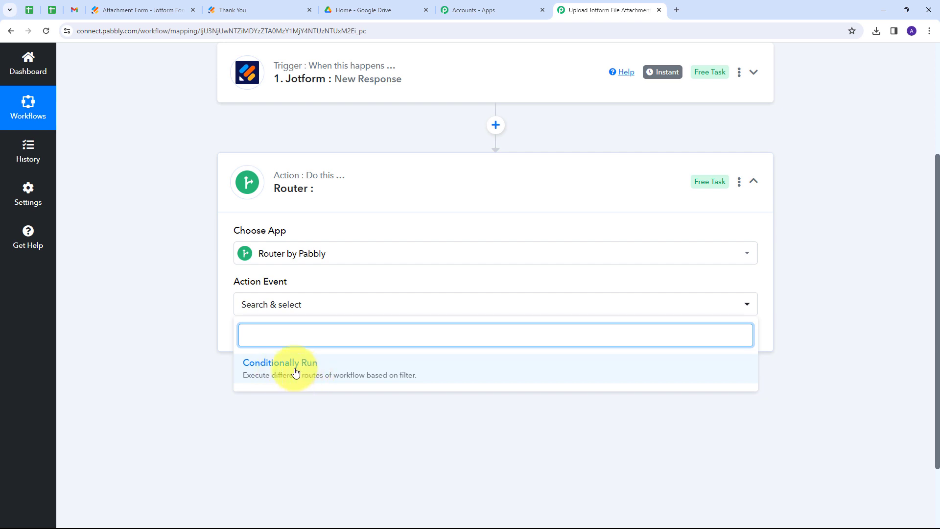
left_click(295, 373)
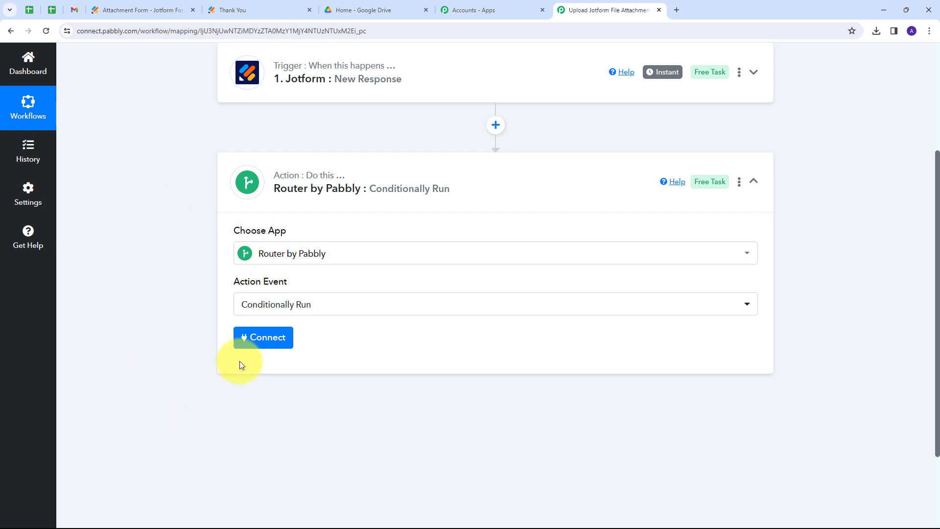
Connect the router step and rename Route 1 to 'Docs Files'
left_click(263, 338)
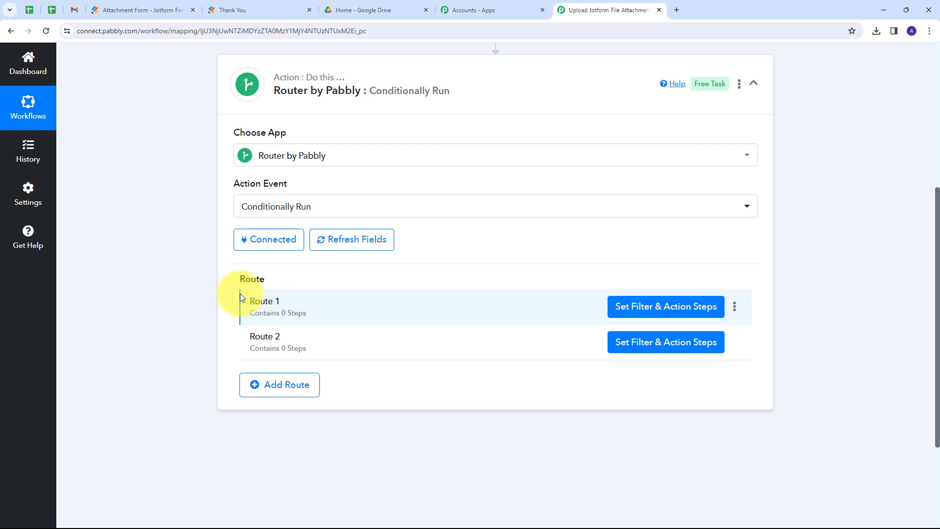
left_click(735, 308)
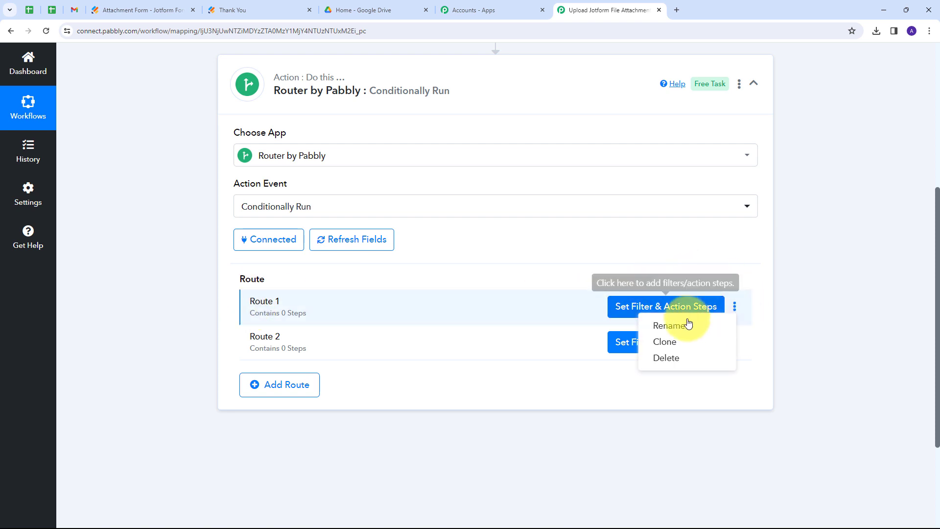
left_click(673, 327)
left_click_drag(368, 292, 318, 299)
key("BackSpace")
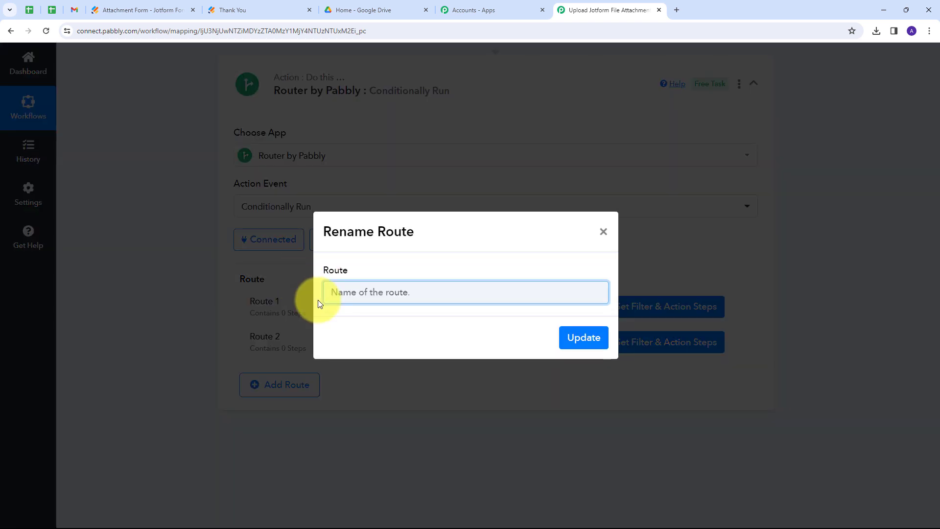
type("Docs Files")
left_click(578, 339)
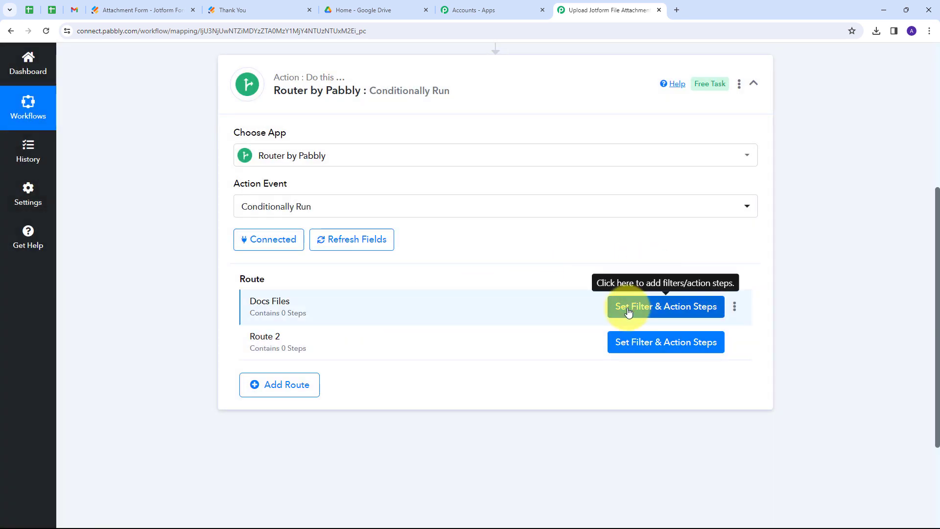
Filter the Docs Files route on RawRequest FileUpload 0 containing .docx
left_click(658, 312)
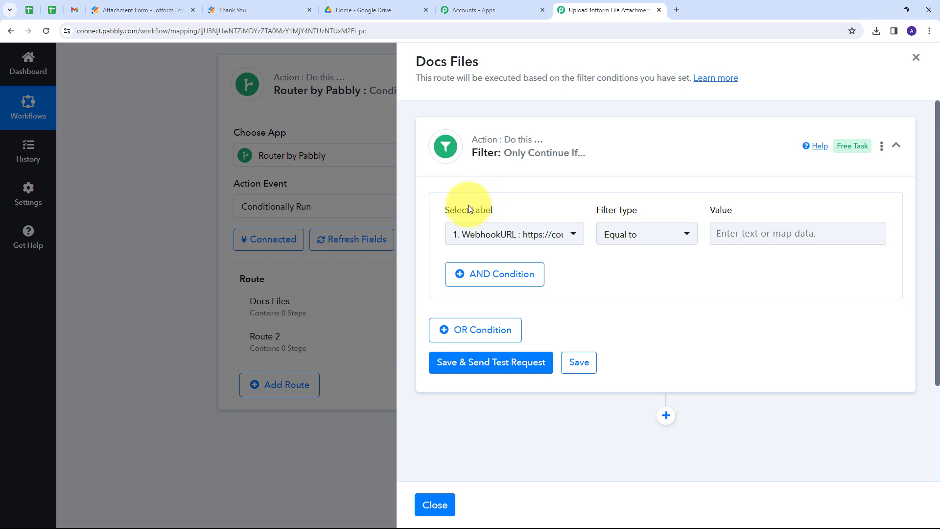
left_click(564, 234)
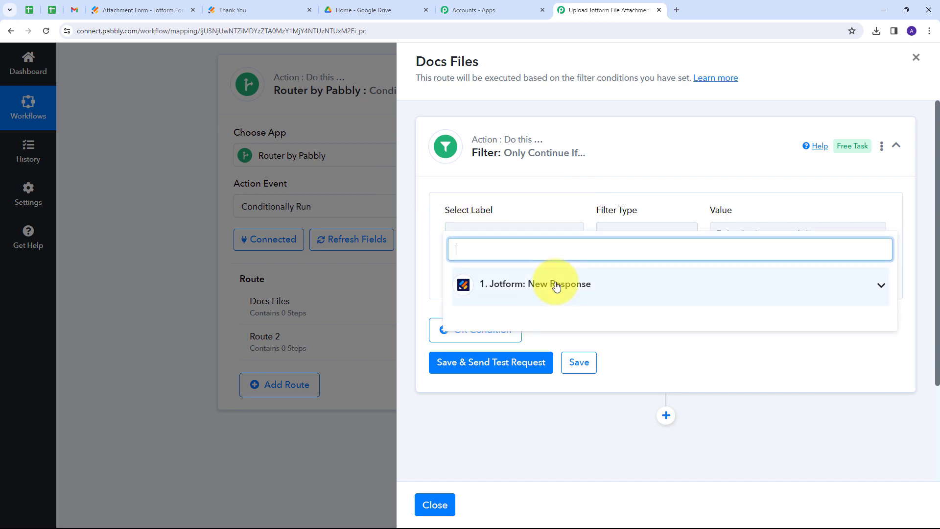
left_click(650, 288)
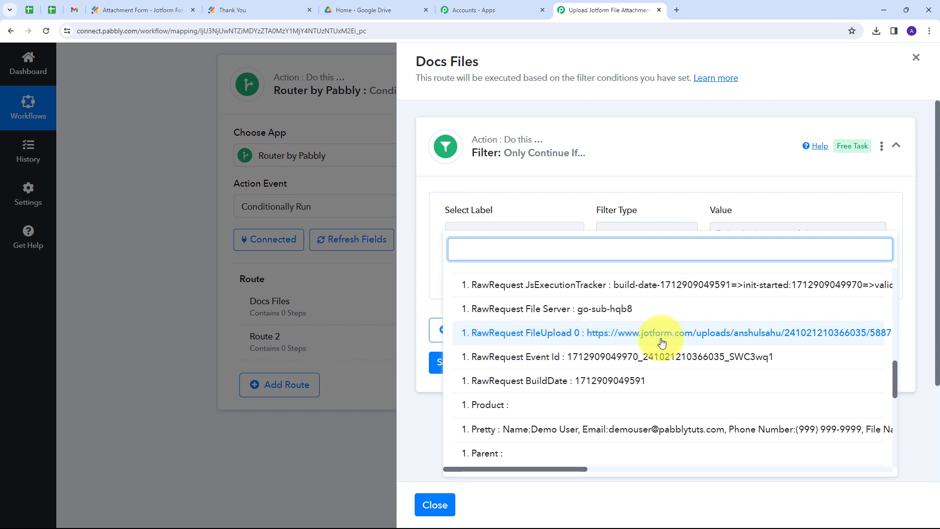
left_click_drag(564, 470, 668, 490)
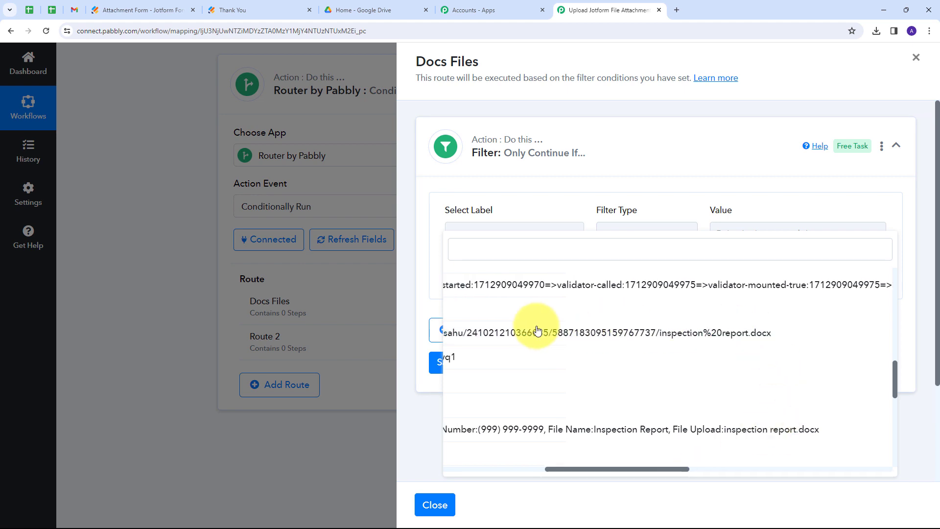
left_click(521, 333)
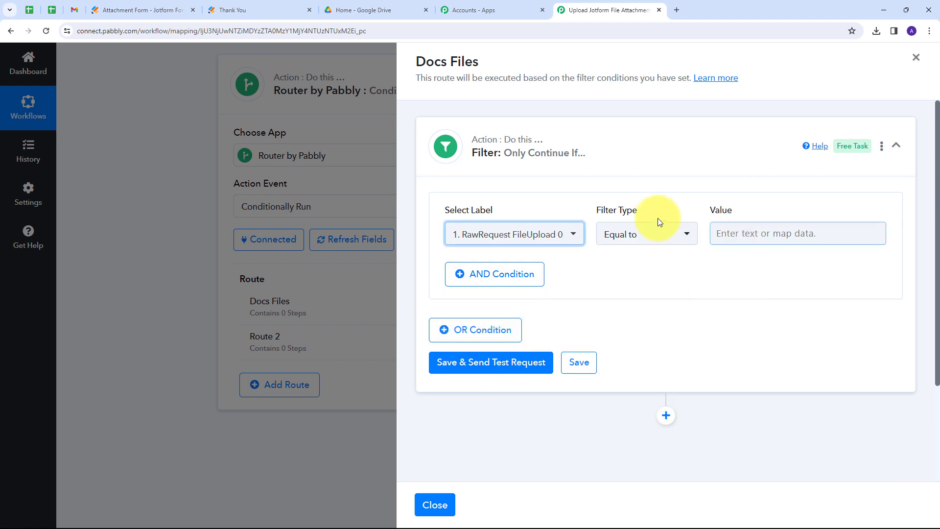
left_click(676, 235)
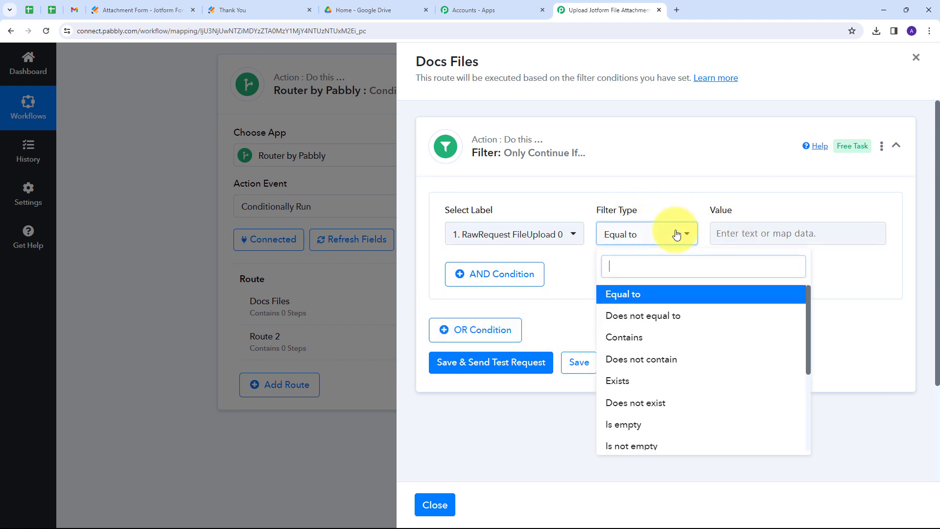
left_click(624, 338)
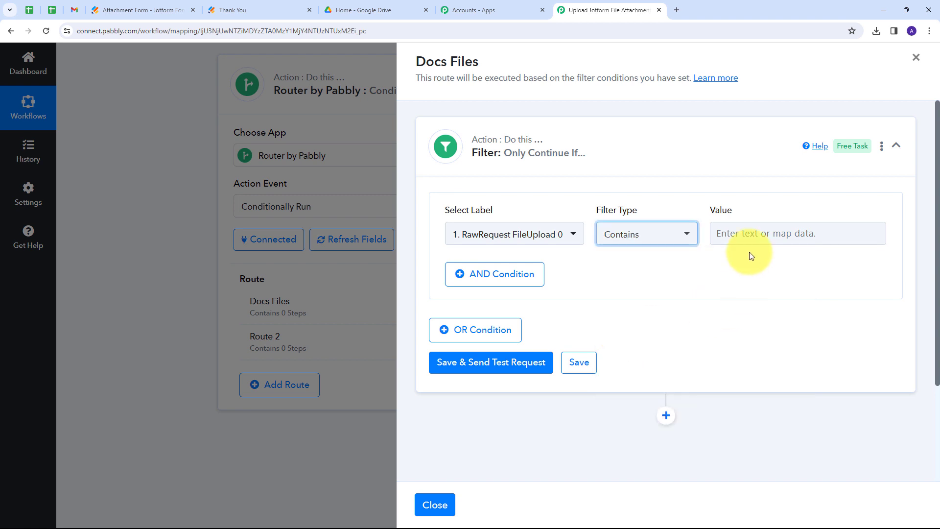
left_click(735, 230)
type(">do")
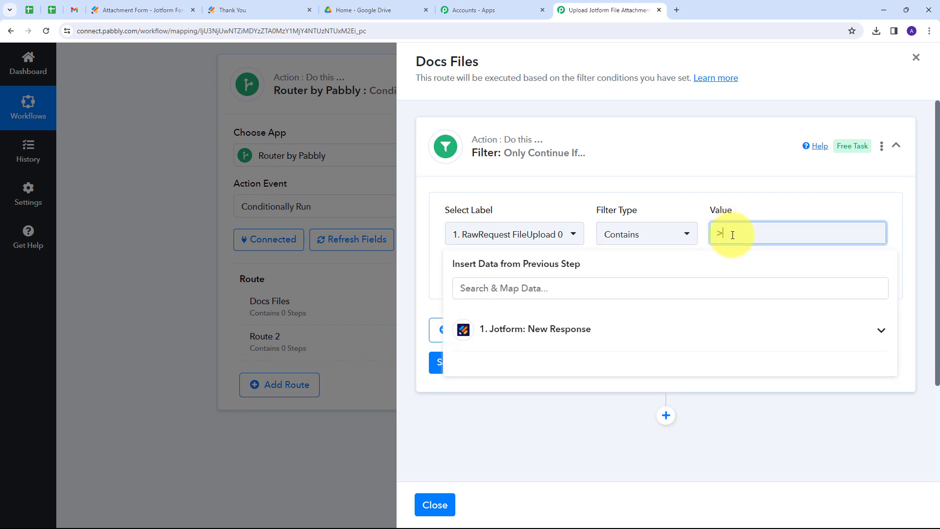
type("cx")
left_click(575, 195)
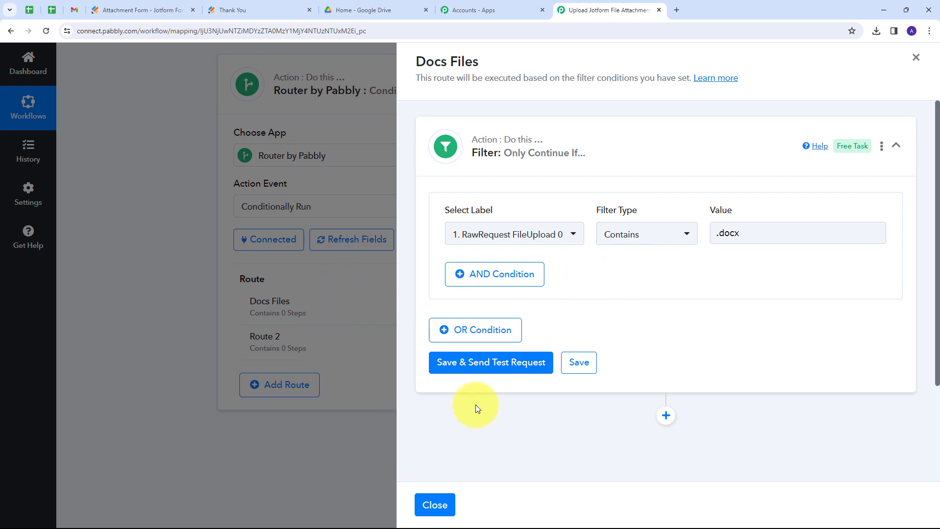
Save the filter and send a test request, confirming the condition is true
left_click(482, 371)
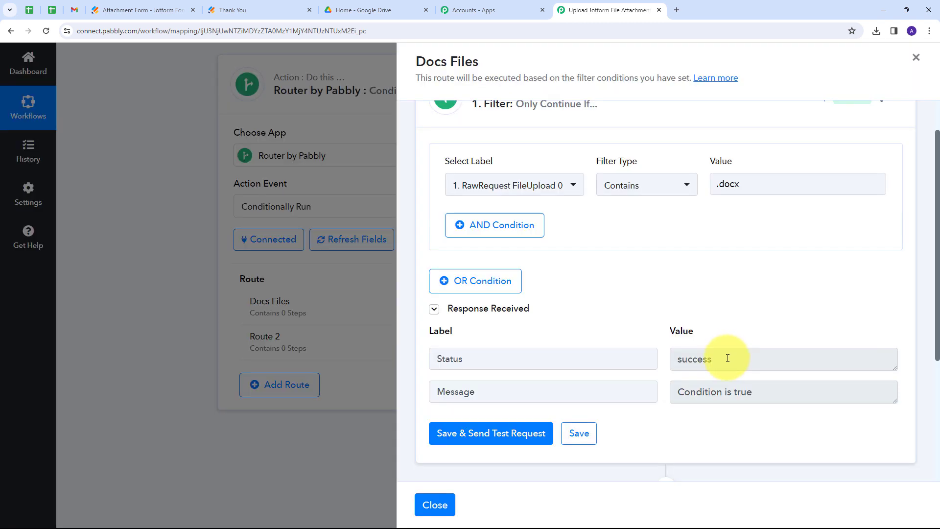
left_click_drag(735, 359, 575, 362)
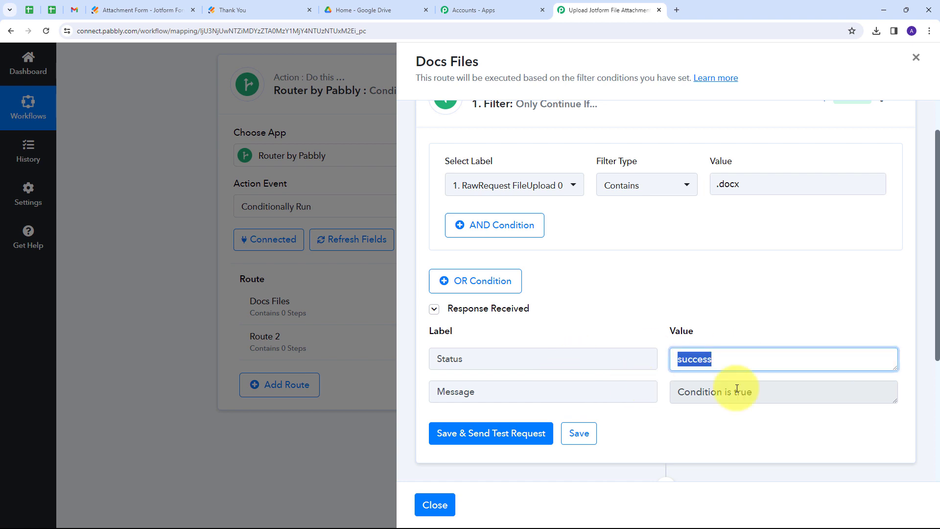
left_click_drag(780, 392, 602, 392)
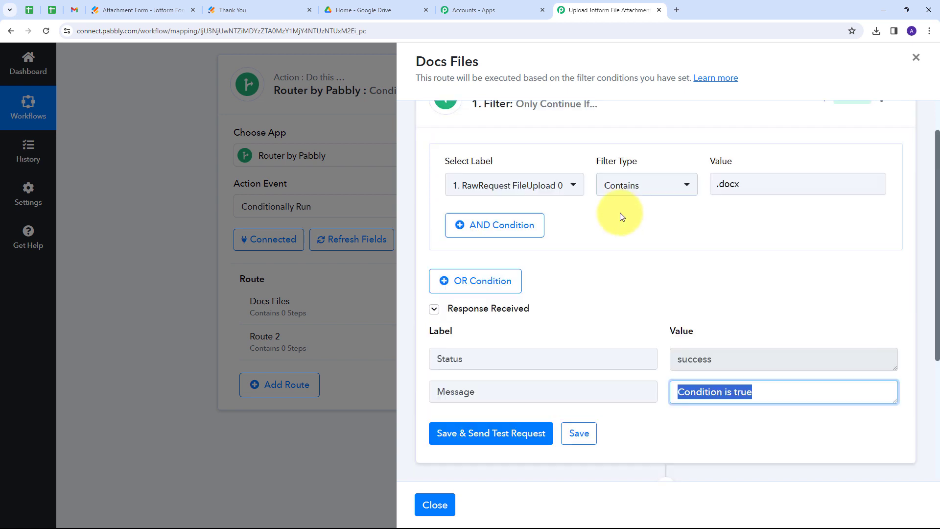
scroll(632, 231, "down", 4)
Add a Google Drive step with the Upload a File action event after the filter
left_click(666, 289)
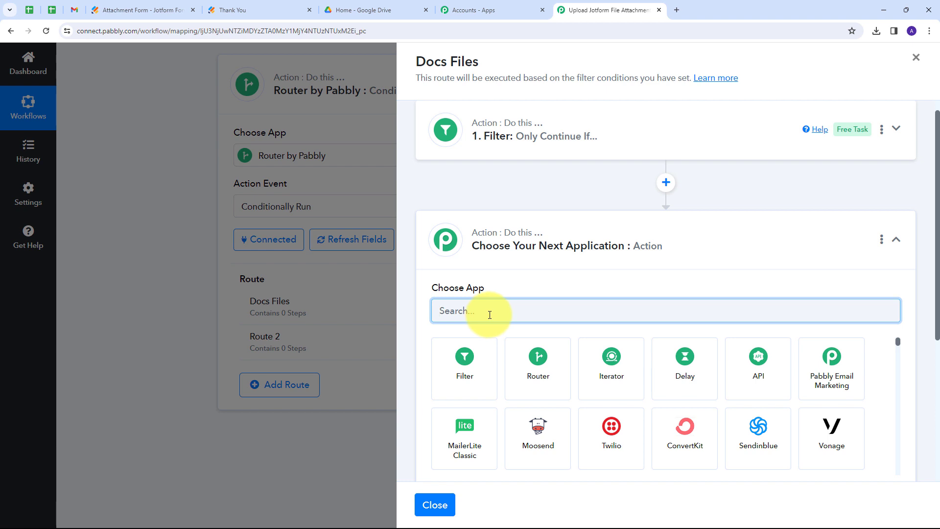
type("Google drive")
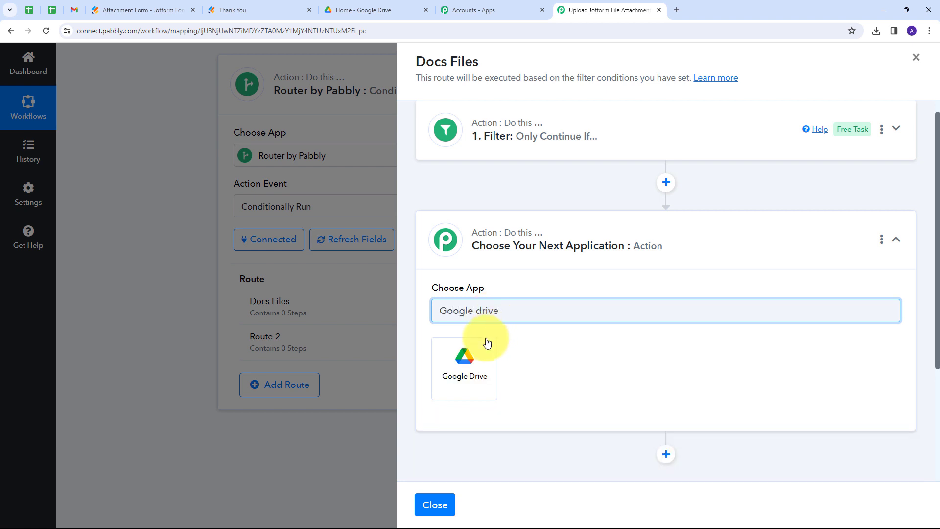
left_click(464, 357)
scroll(536, 322, "down", 1)
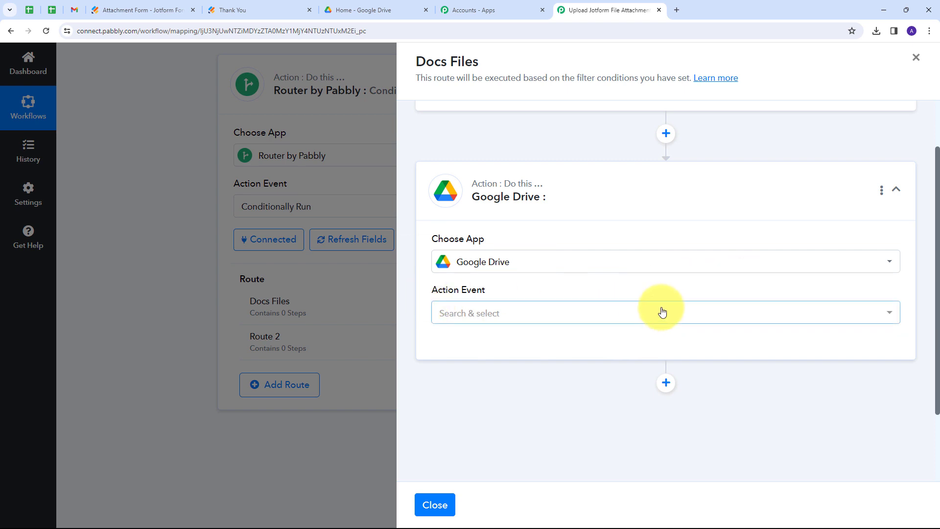
left_click(608, 320)
scroll(534, 319, "down", 6)
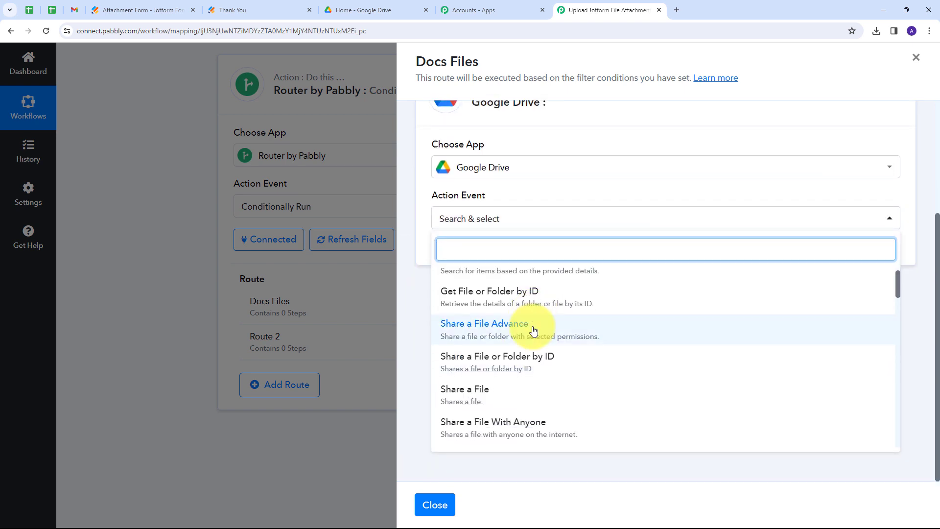
scroll(534, 317, "down", 4)
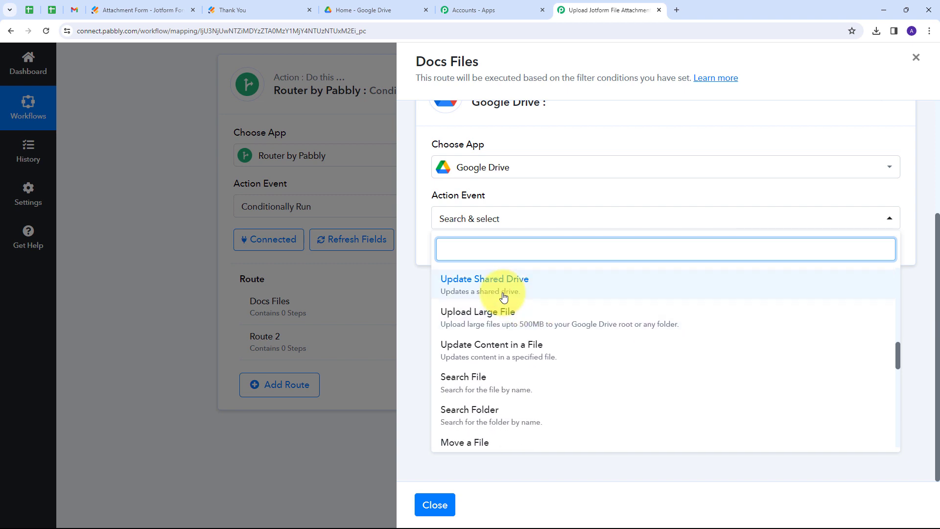
scroll(485, 333, "up", 2)
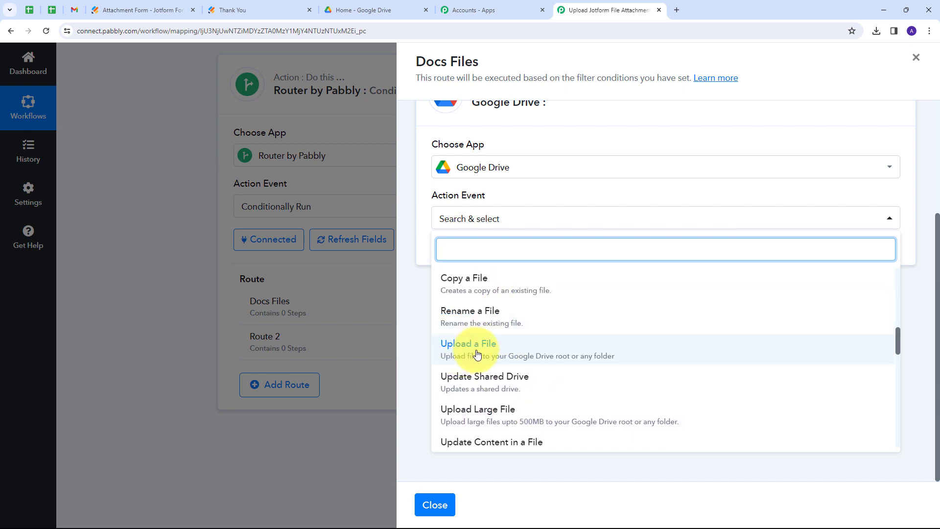
left_click(477, 354)
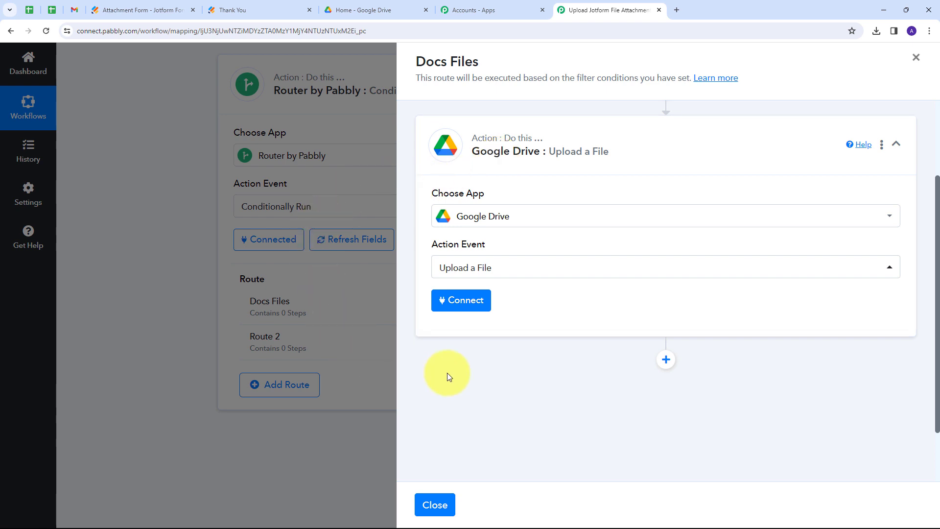
Authorize the step with a new Google Drive connection through Sign in with Google
left_click(462, 303)
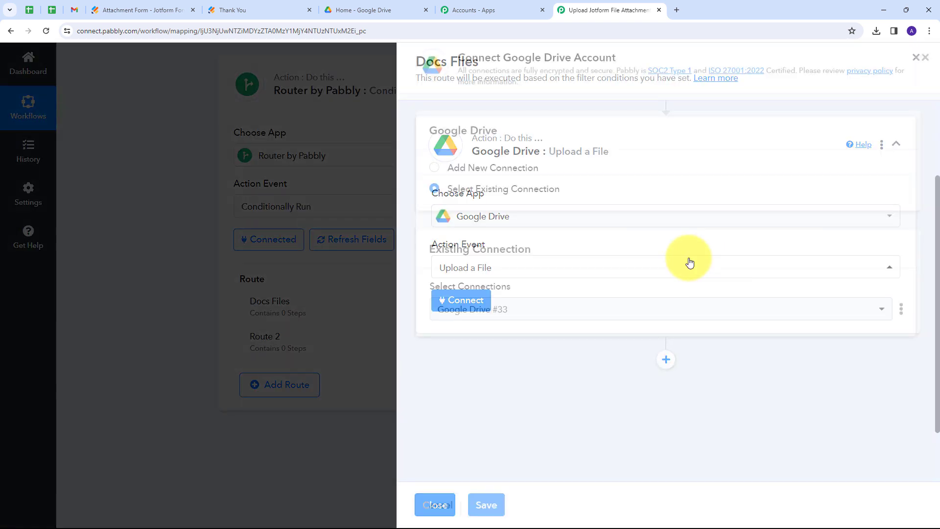
left_click(496, 168)
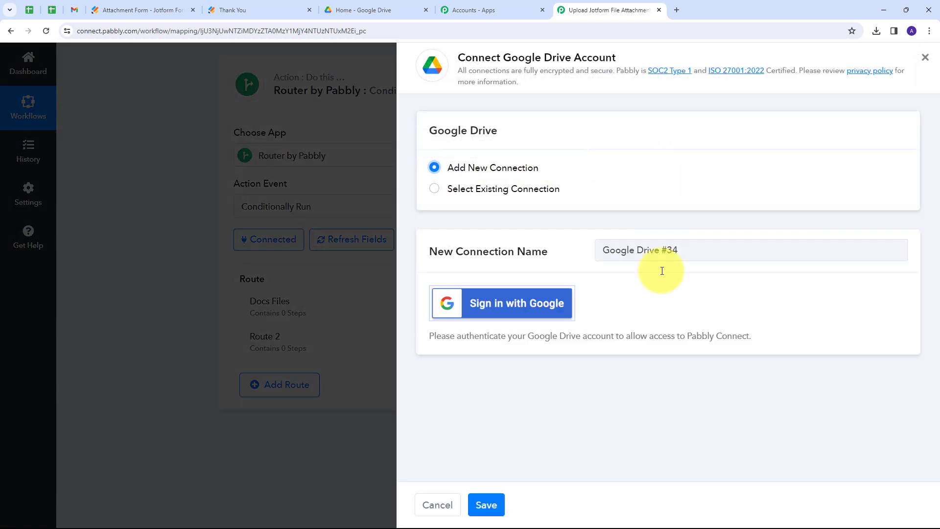
left_click(496, 305)
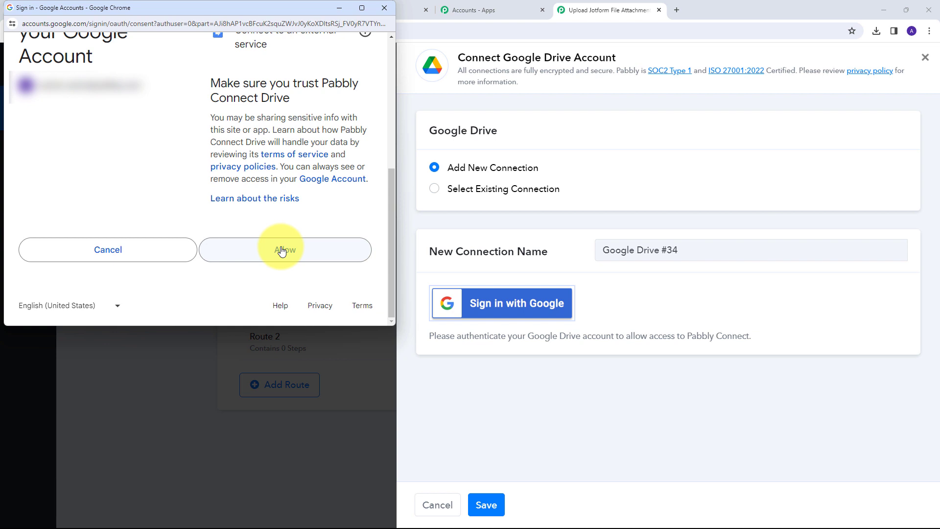
left_click(282, 250)
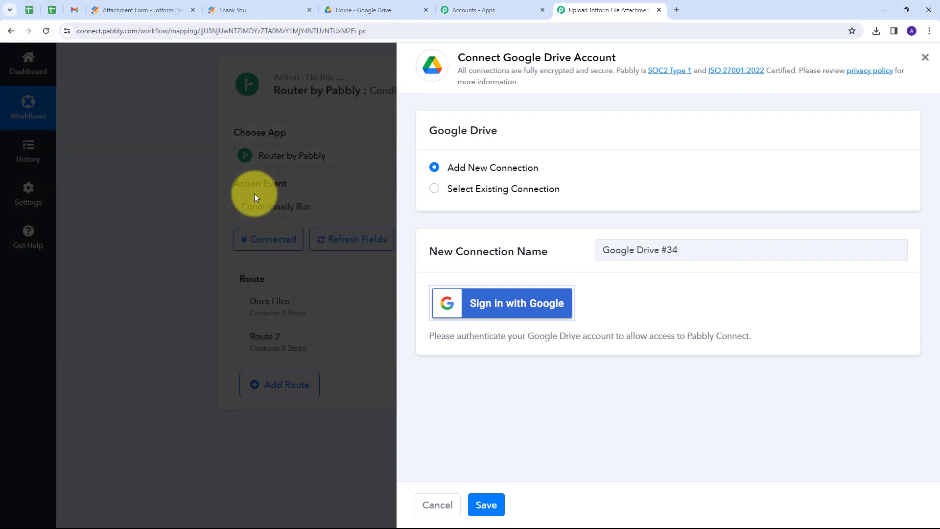
scroll(645, 171, "down", 4)
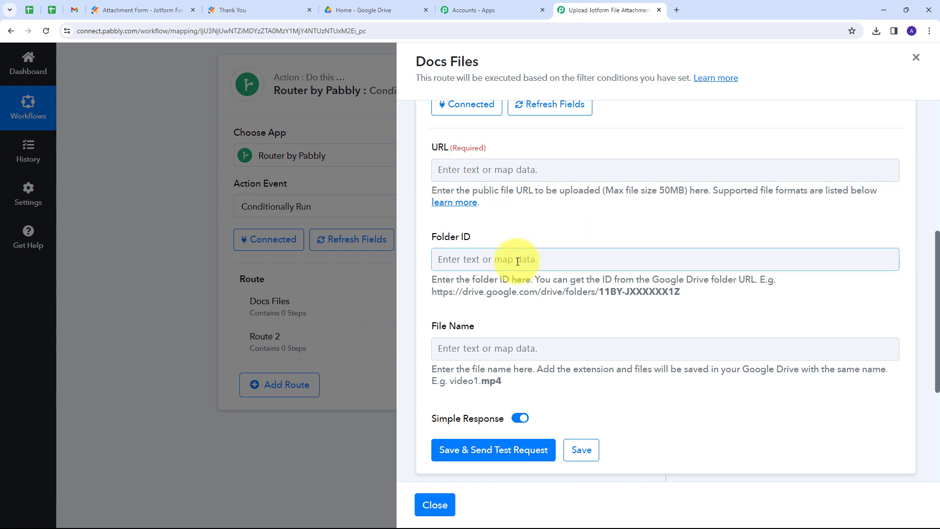
Map the upload step's URL field to Jotform's RawRequest FileUpload 0 link
scroll(483, 259, "up", 2)
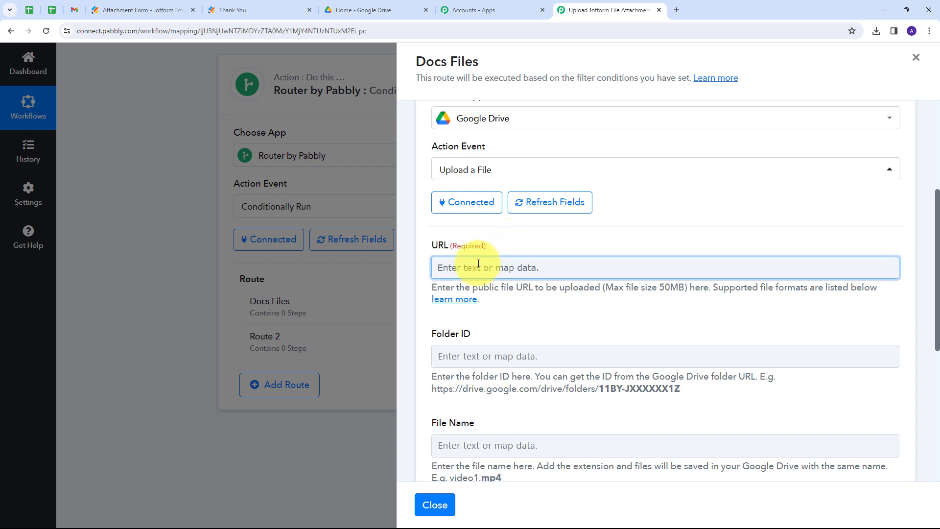
left_click(752, 277)
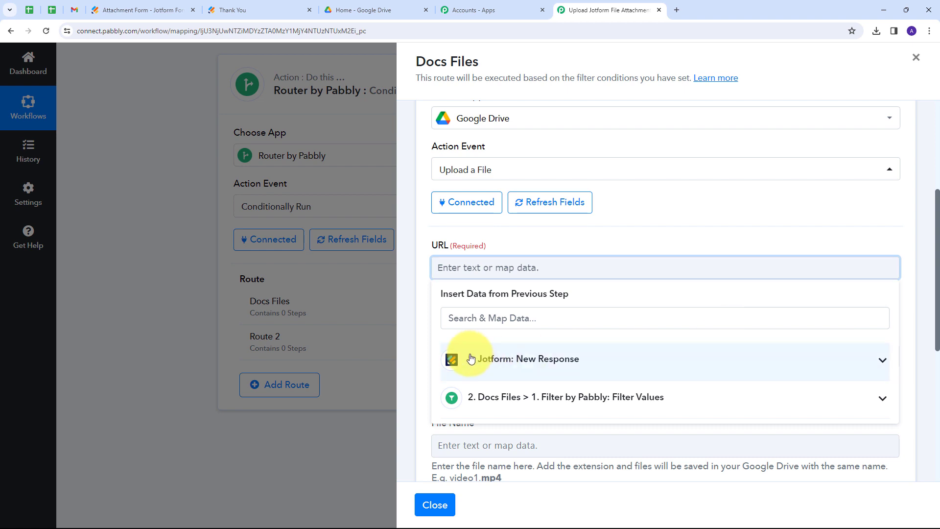
left_click(539, 365)
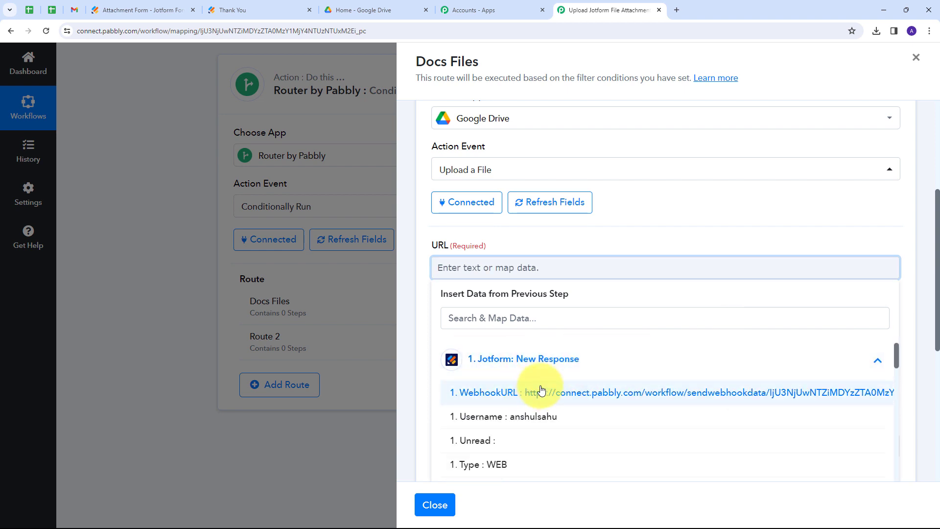
scroll(597, 372, "down", 2)
scroll(598, 372, "down", 10)
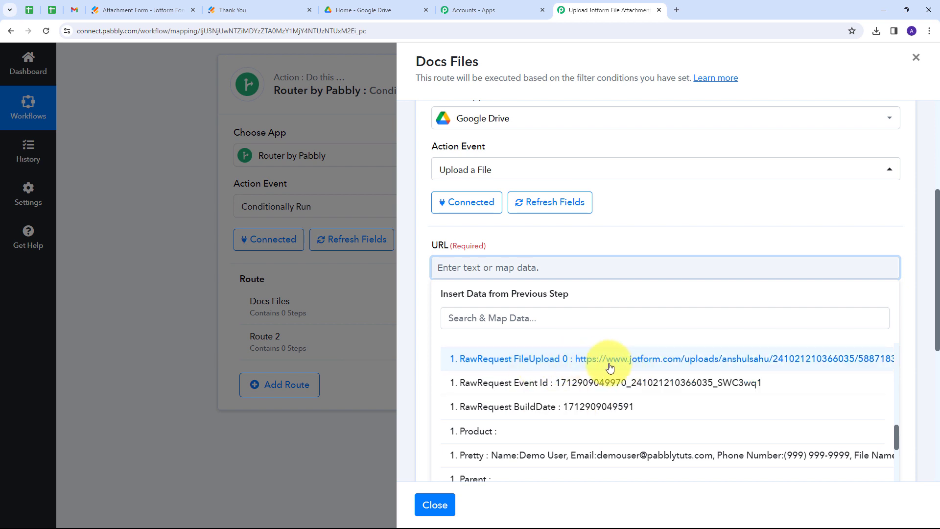
left_click(640, 365)
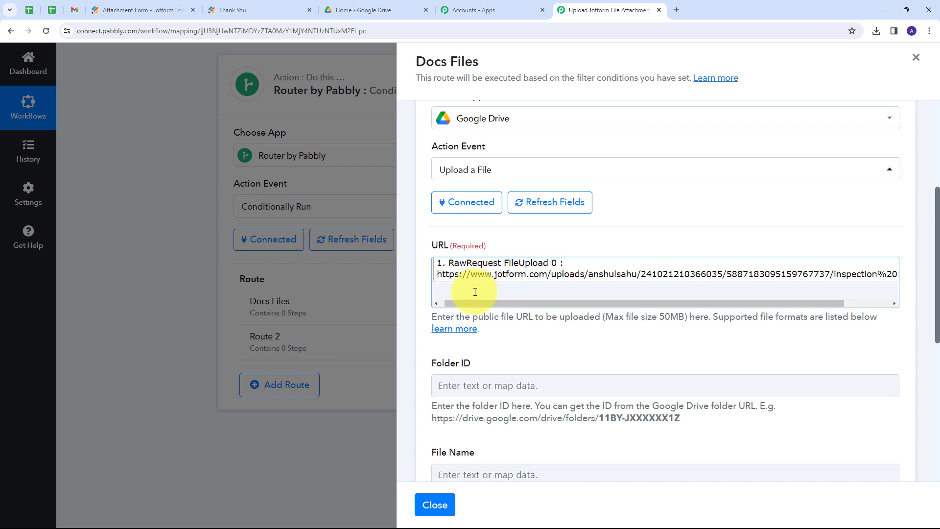
scroll(619, 203, "down", 2)
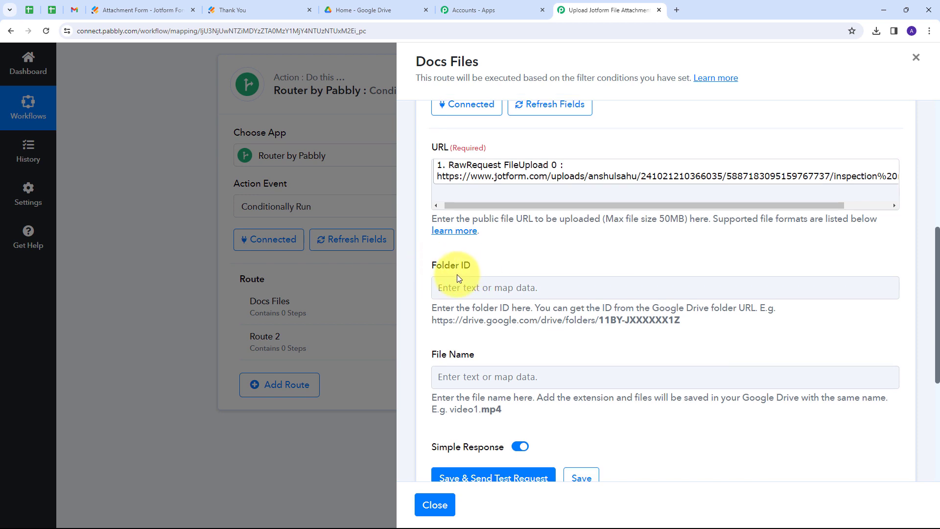
left_click(461, 288)
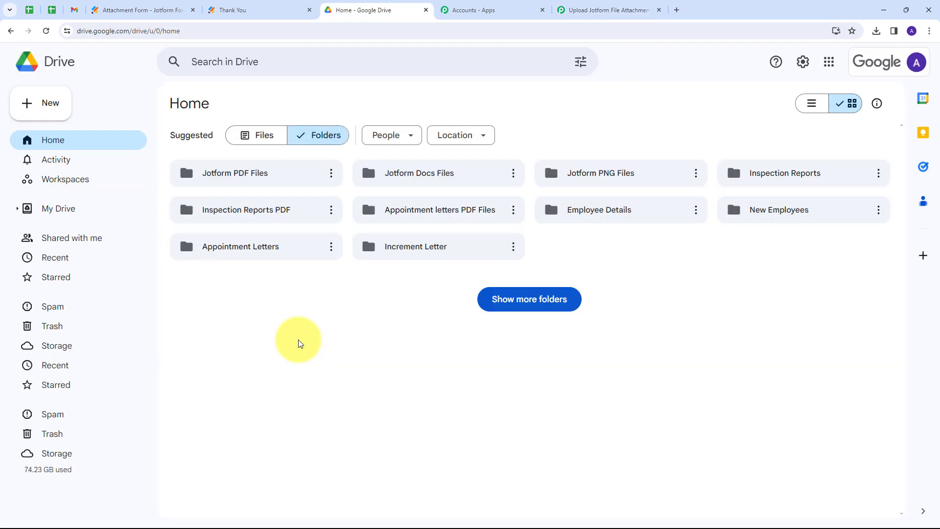
Open the Jotform Docs Files folder in Drive and copy its ID from the address bar
double_click(421, 172)
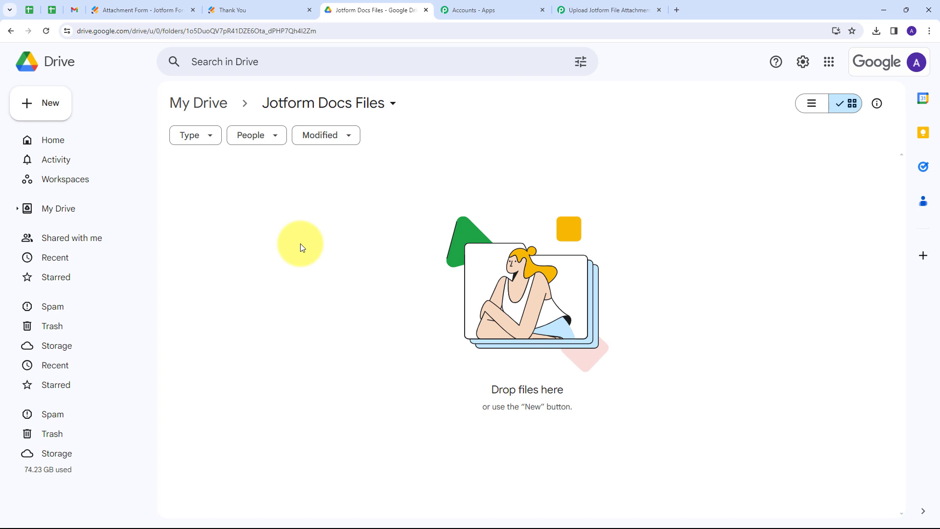
left_click(187, 31)
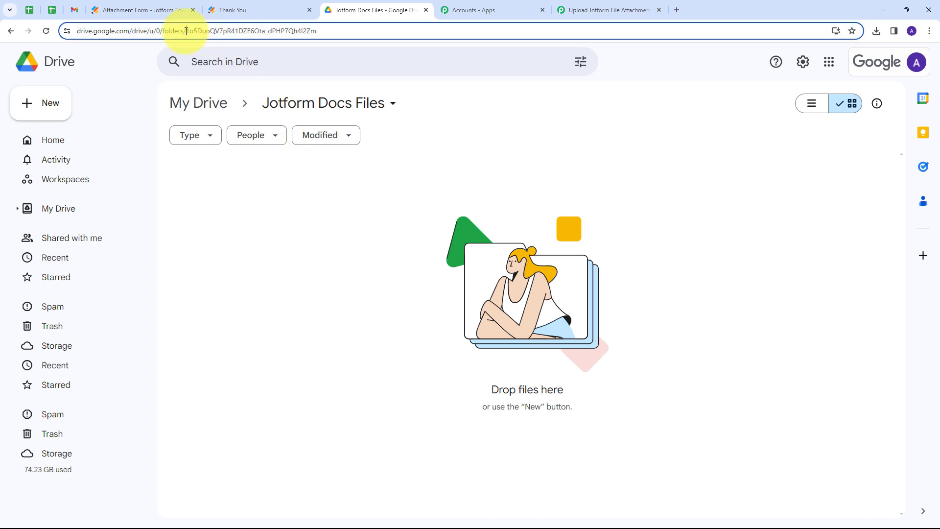
left_click_drag(186, 31, 384, 34)
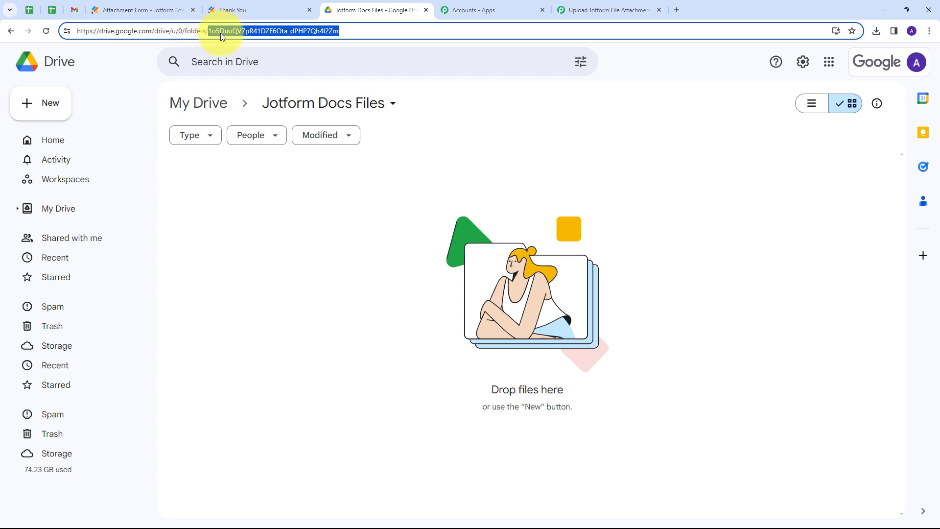
left_click(616, 13)
left_click(497, 291)
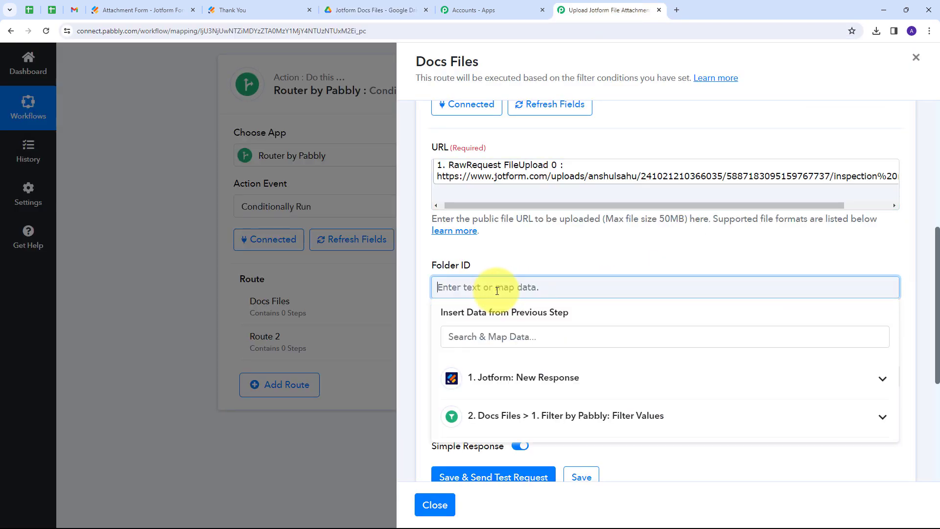
Paste the copied Jotform Docs Files folder ID into the Folder ID field
left_click(530, 260)
scroll(557, 251, "down", 1)
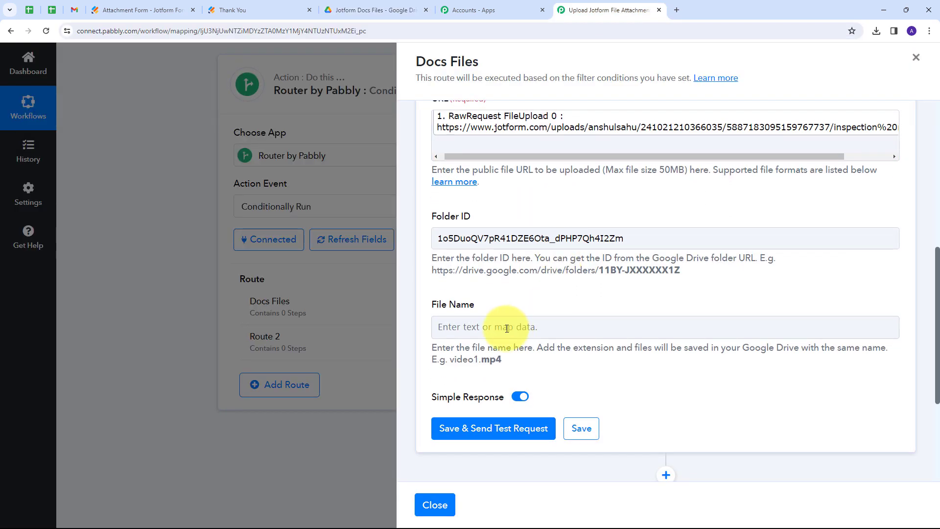
scroll(468, 310, "down", 2)
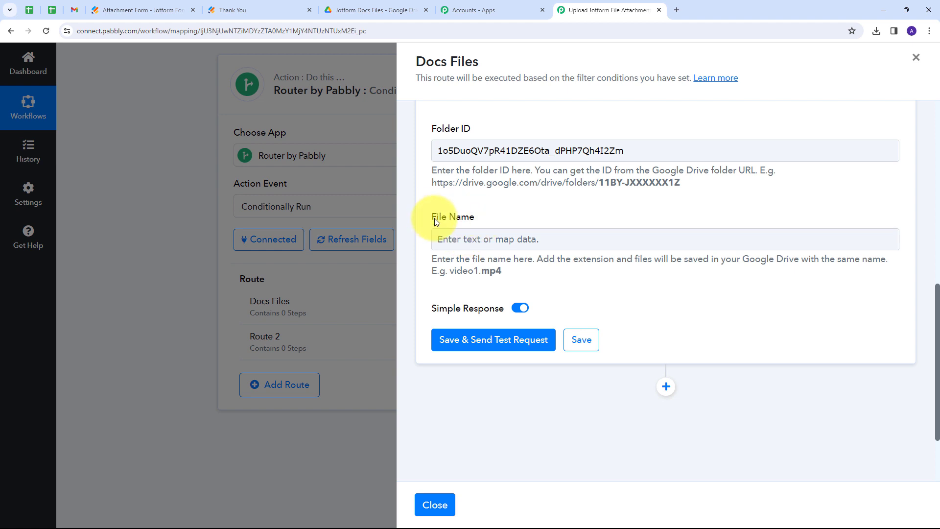
left_click(443, 239)
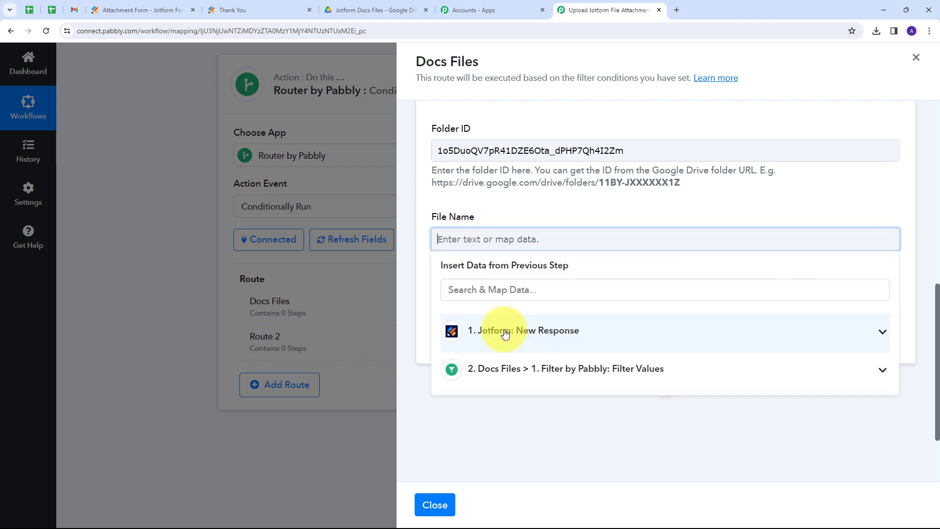
Map File Name to RawRequest Temp Upload Q3 FileUpload 0, then save and send a test
left_click(536, 331)
scroll(546, 355, "down", 5)
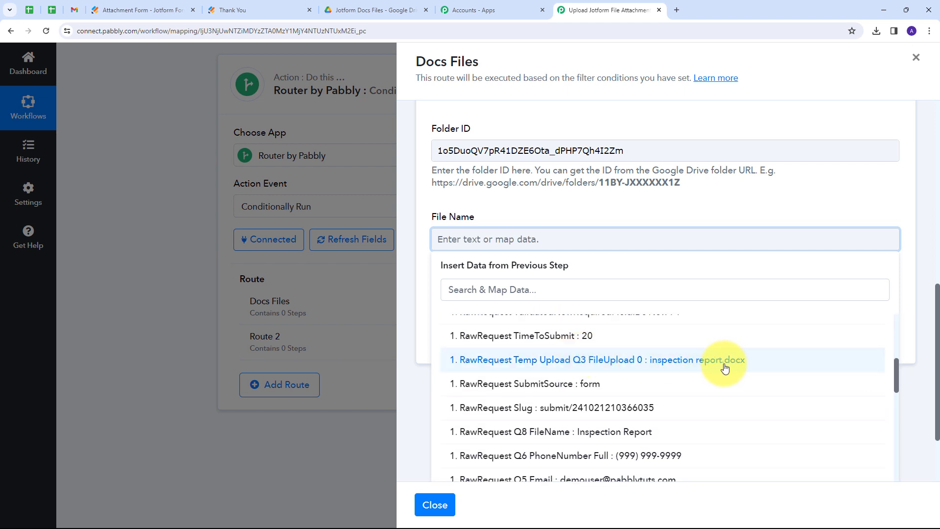
left_click(668, 367)
left_click(543, 196)
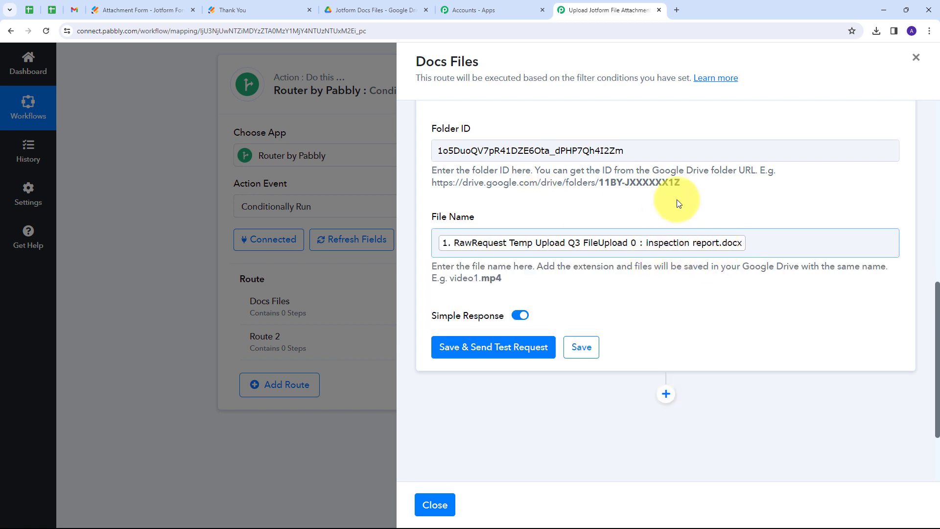
scroll(559, 219, "up", 3)
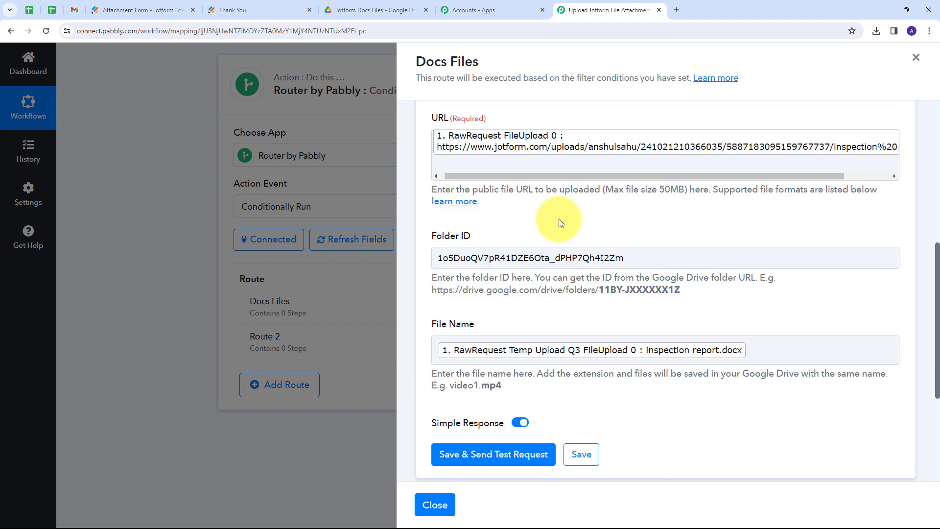
scroll(559, 219, "down", 3)
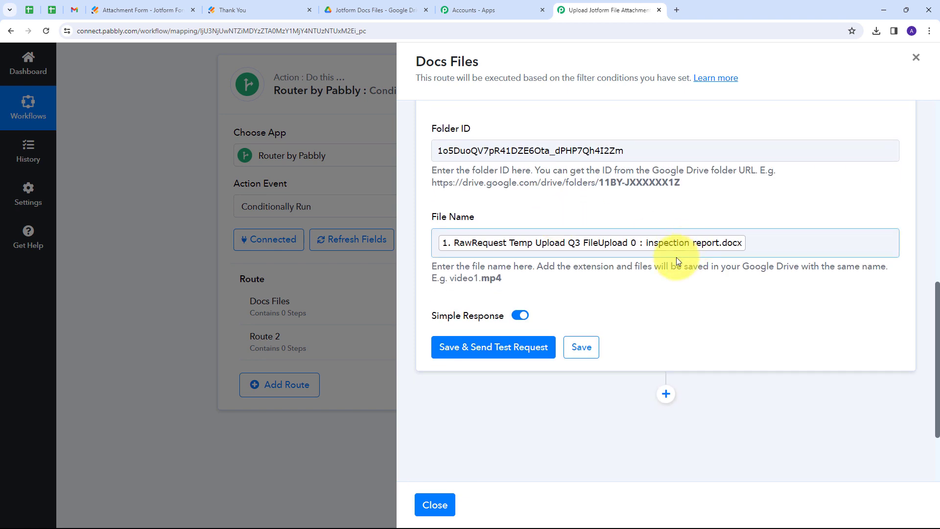
left_click(485, 350)
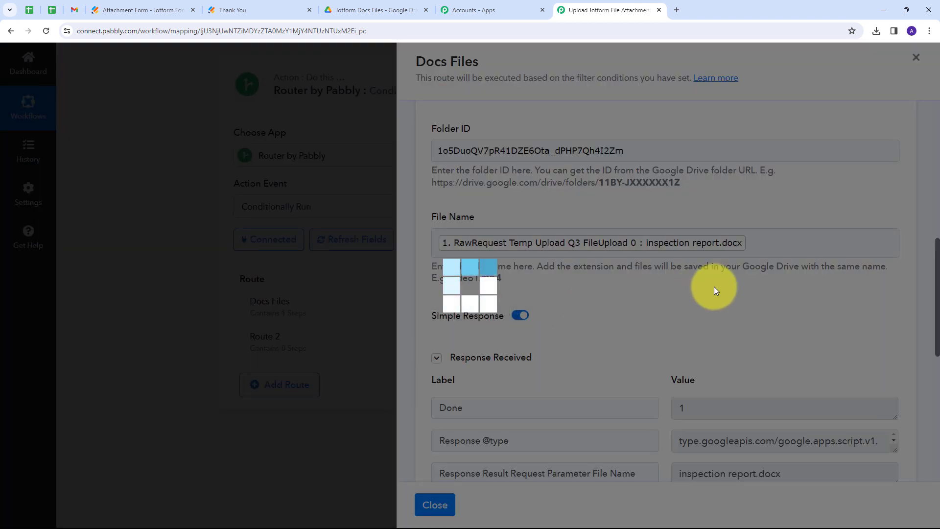
Review the test response and confirm the upload status reads success
scroll(714, 225, "down", 5)
scroll(682, 237, "up", 1)
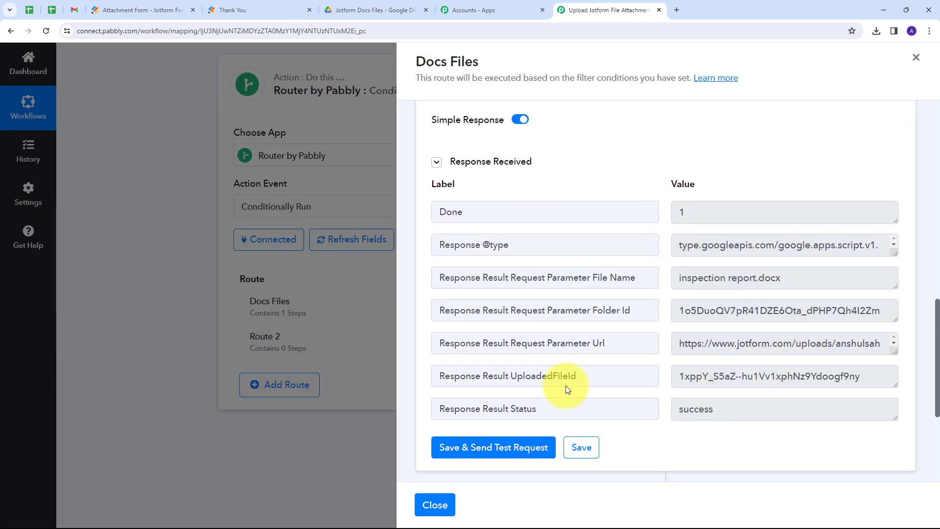
left_click_drag(794, 411, 619, 412)
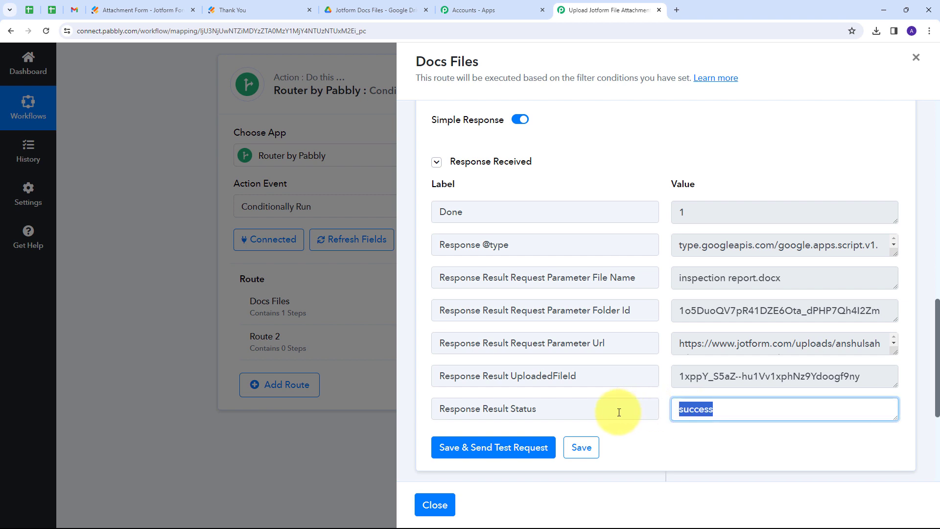
left_click(666, 224)
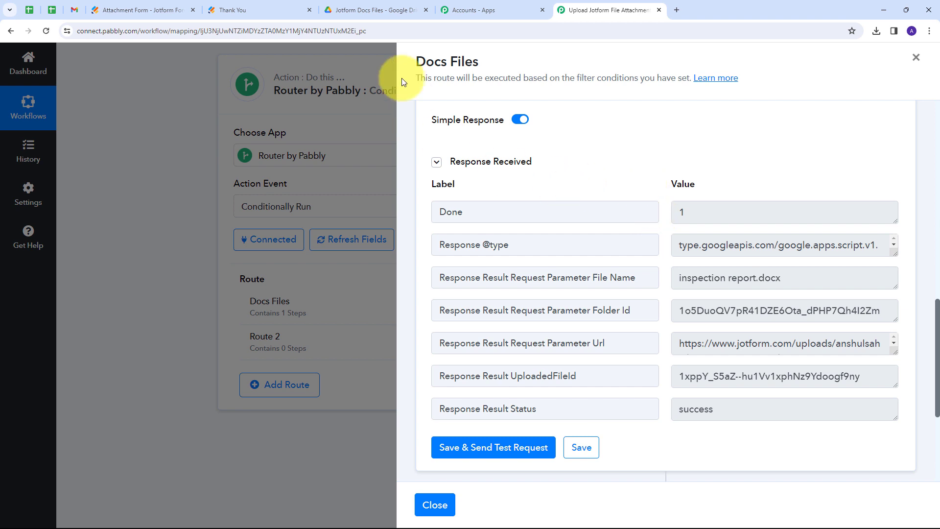
left_click(365, 9)
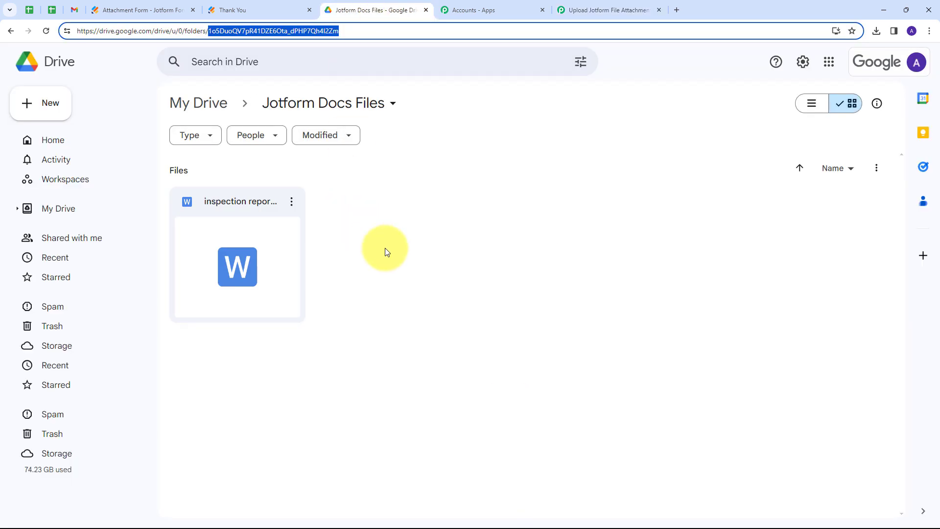
Check that the inspection report file arrived in the Jotform Docs Files Drive folder
left_click(400, 207)
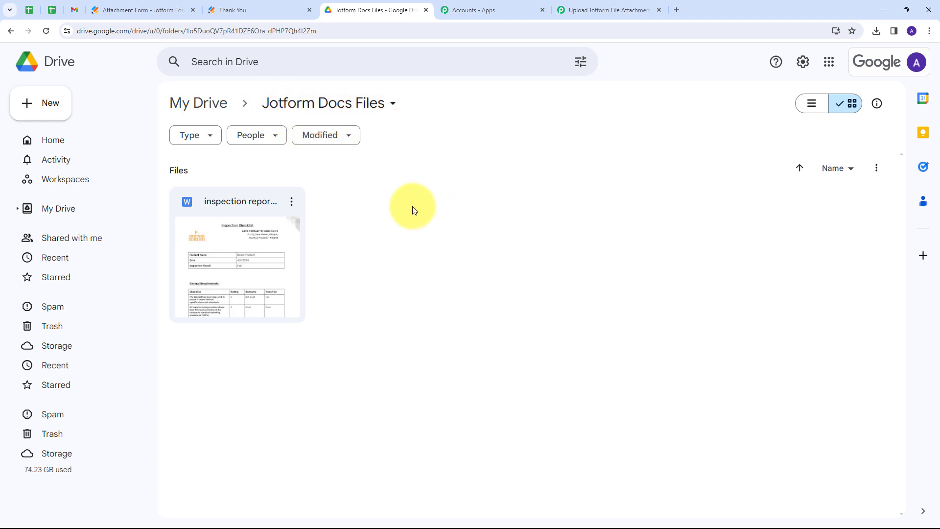
left_click(629, 10)
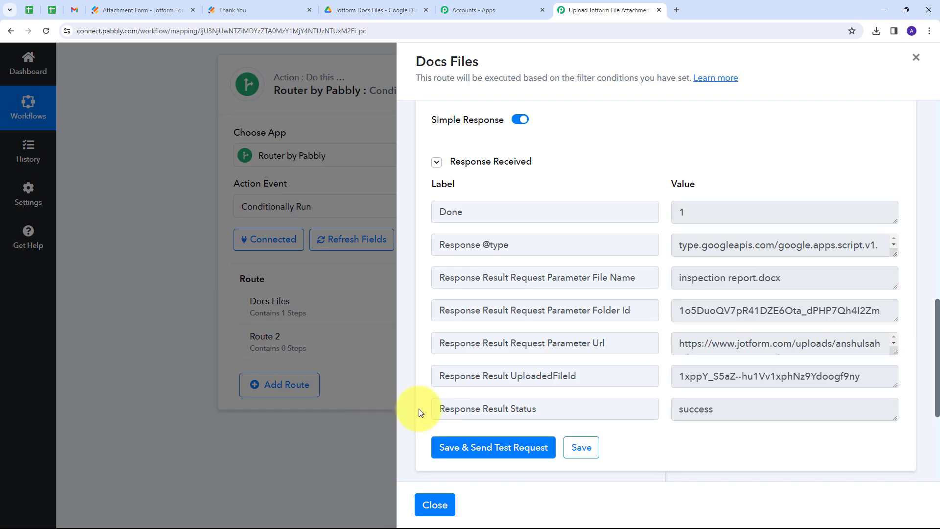
Clone the Docs Files route from its options menu
left_click(452, 503)
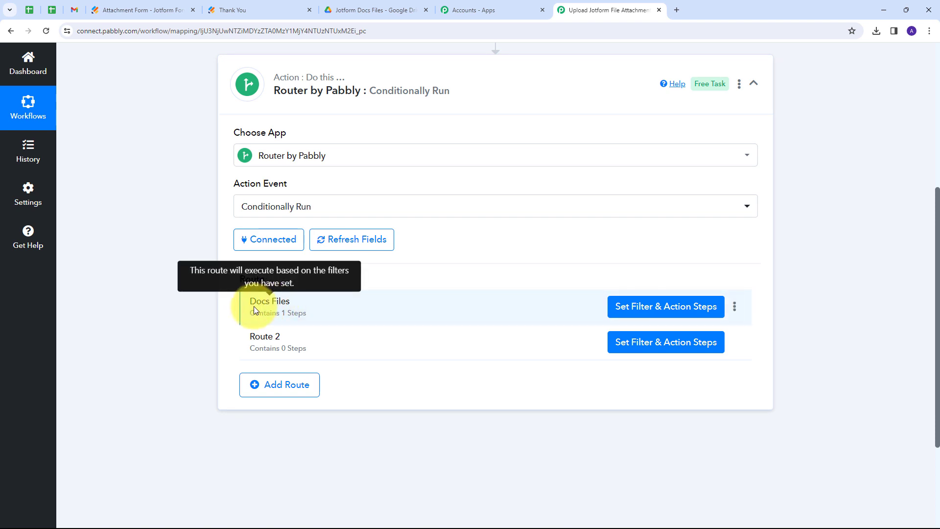
left_click(734, 309)
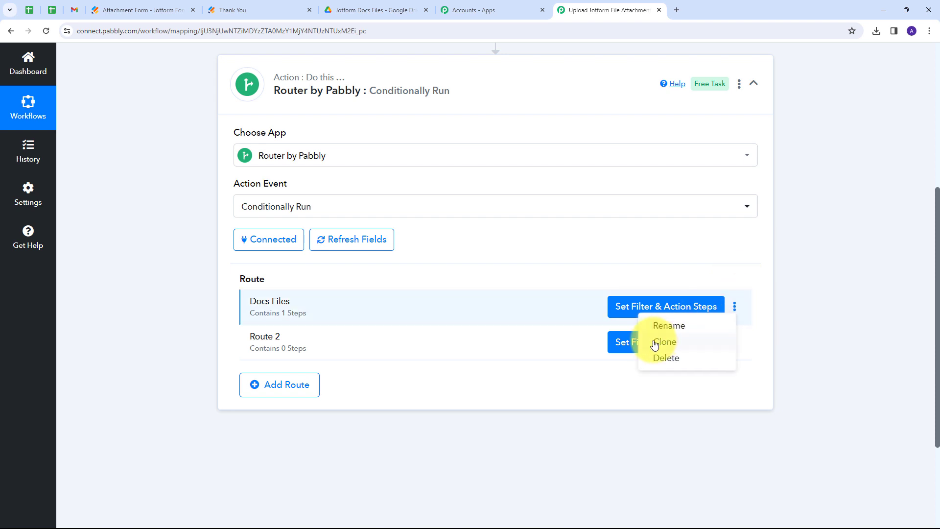
left_click(671, 347)
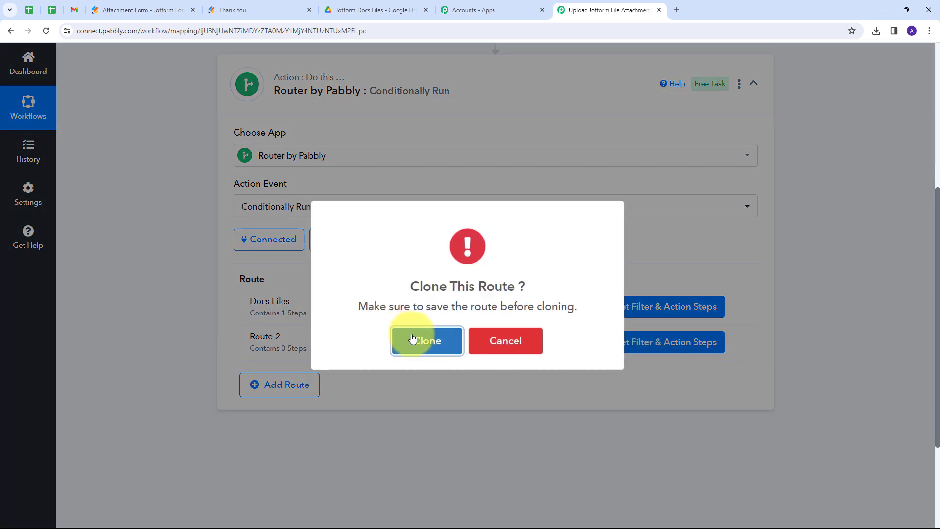
left_click(426, 343)
left_click(464, 341)
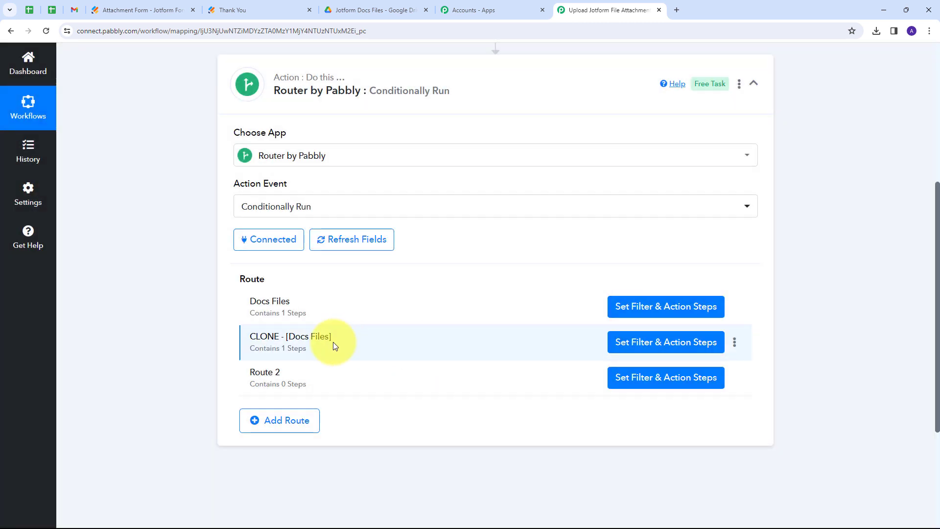
Rename the cloned route to 'PDF Files'
left_click(735, 341)
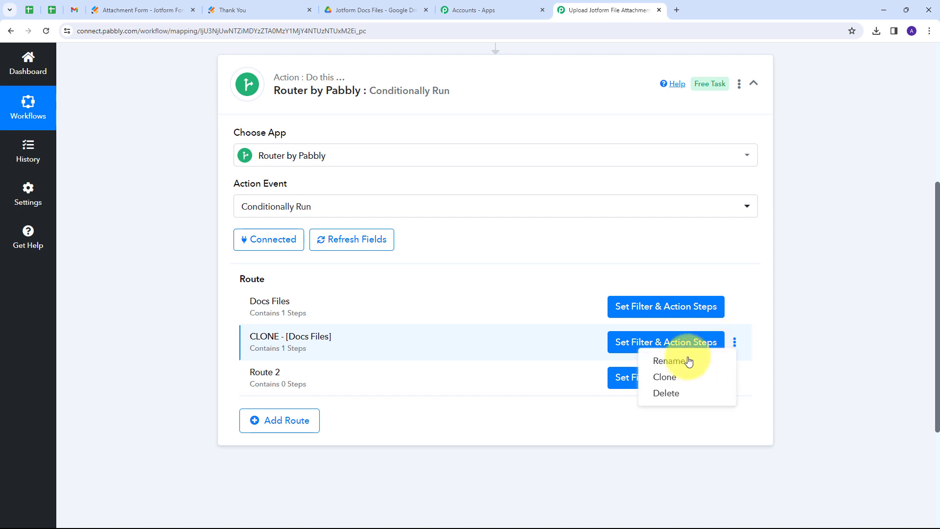
left_click(658, 361)
left_click_drag(410, 282, 284, 293)
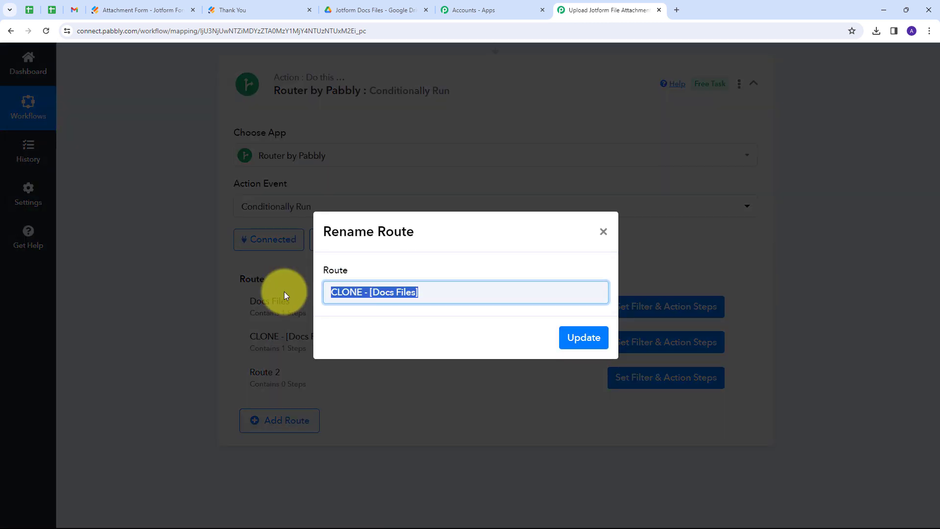
type("PDF Files")
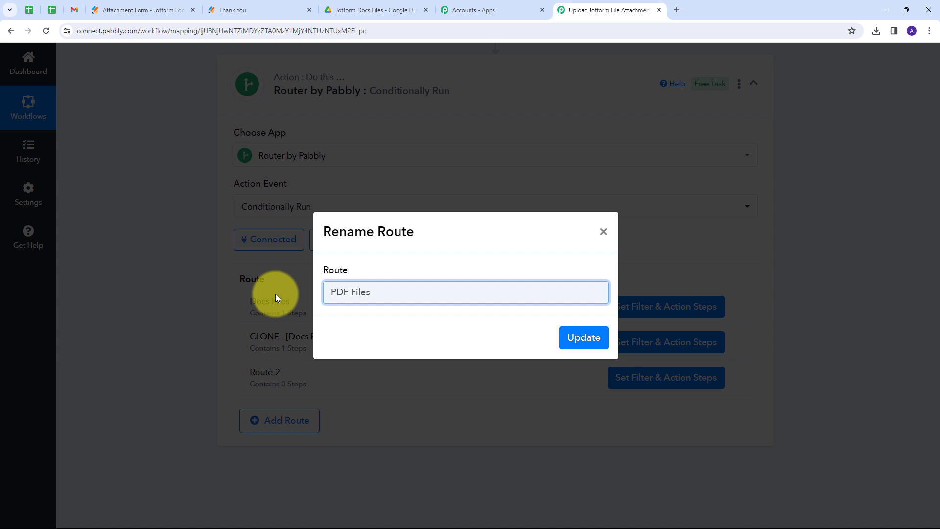
left_click(568, 337)
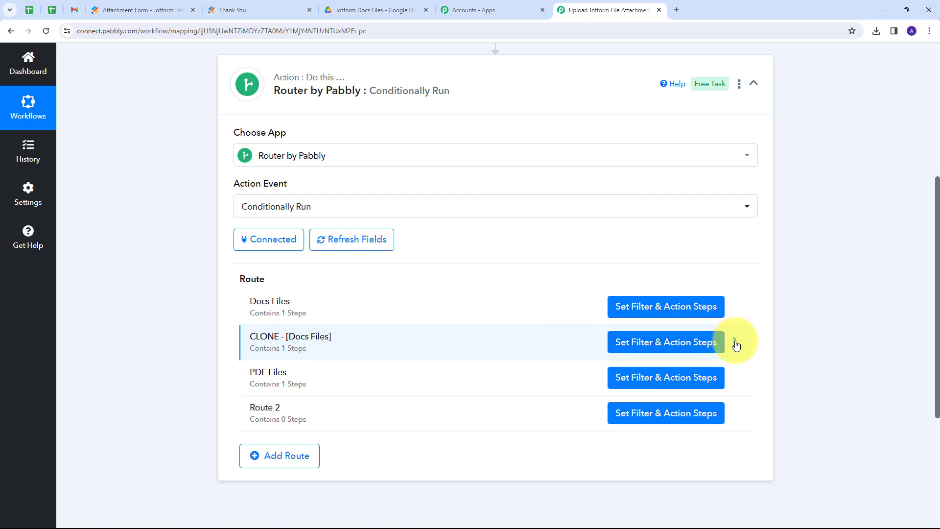
left_click(735, 342)
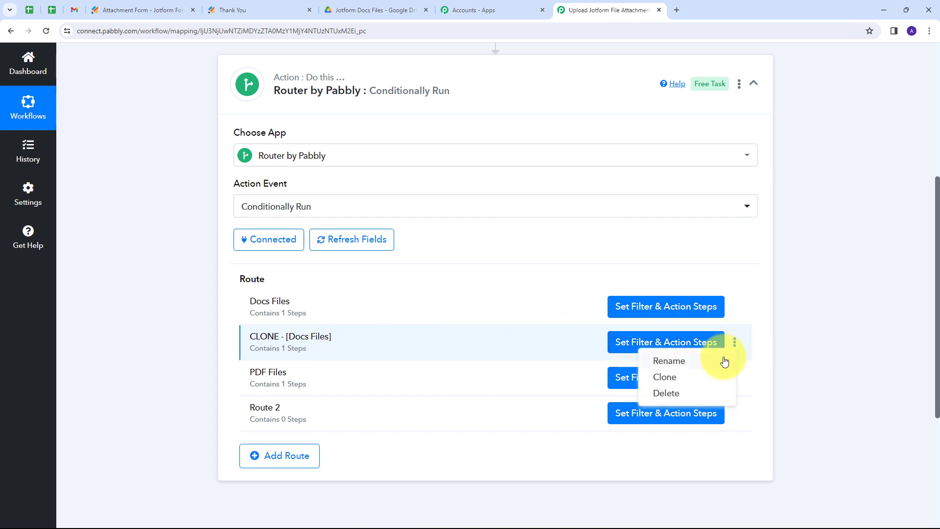
Rename the second clone to 'PNF Files' and delete the empty Route 2
left_click(724, 361)
left_click_drag(433, 290, 249, 303)
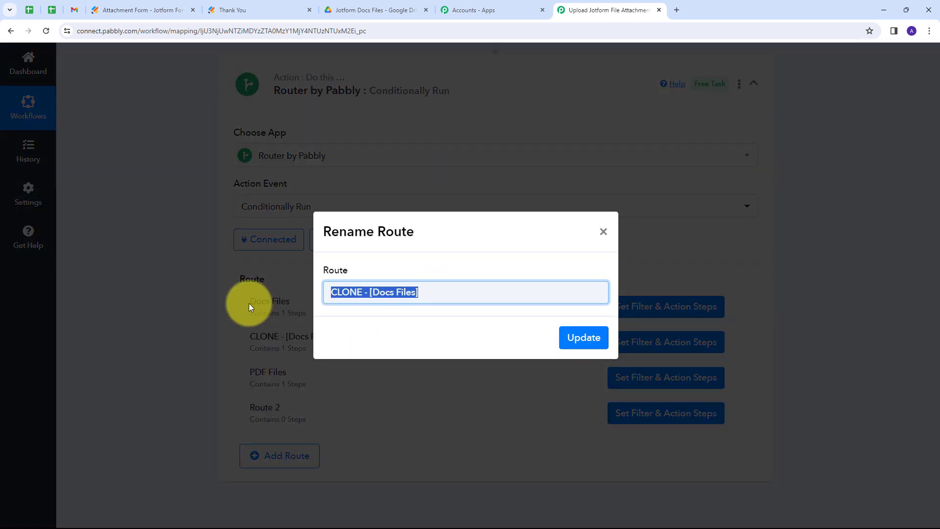
type("PNF Files")
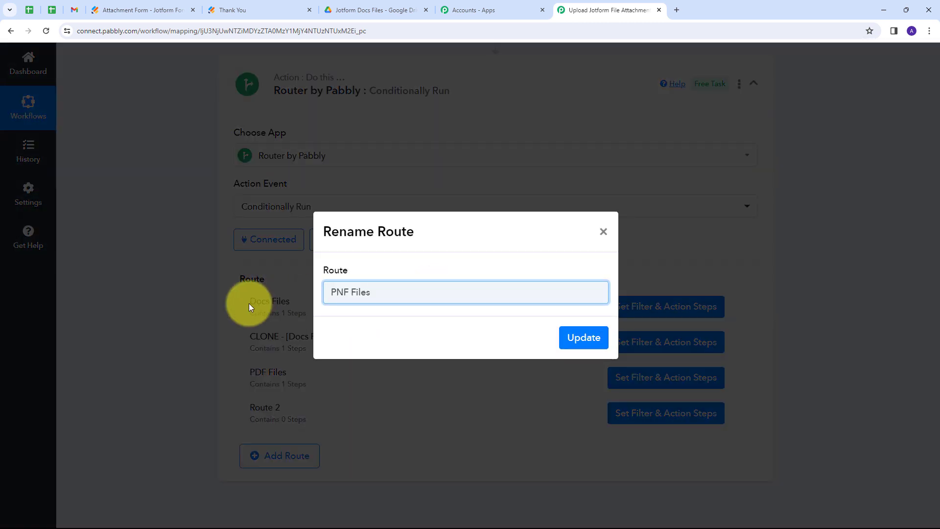
left_click(571, 336)
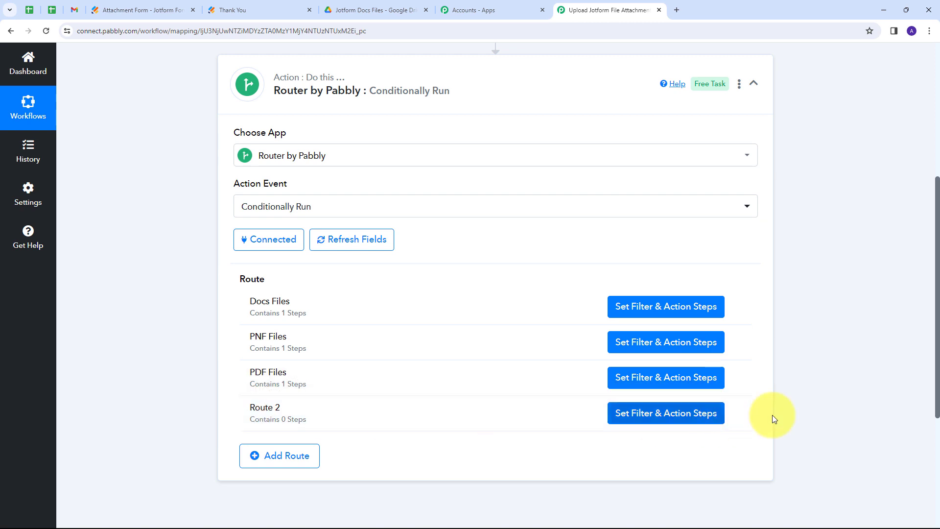
left_click(737, 415)
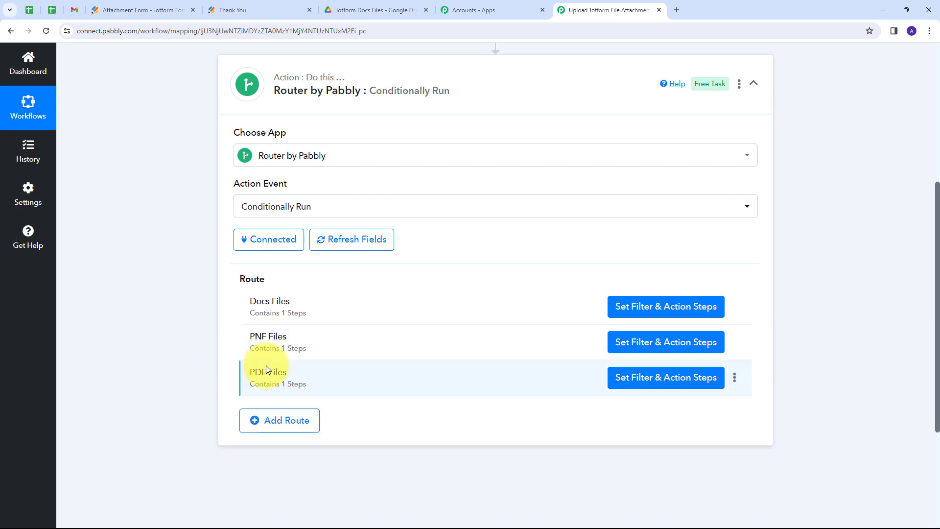
Change the PNG Files route's filter value from .docx to .png
left_click(670, 343)
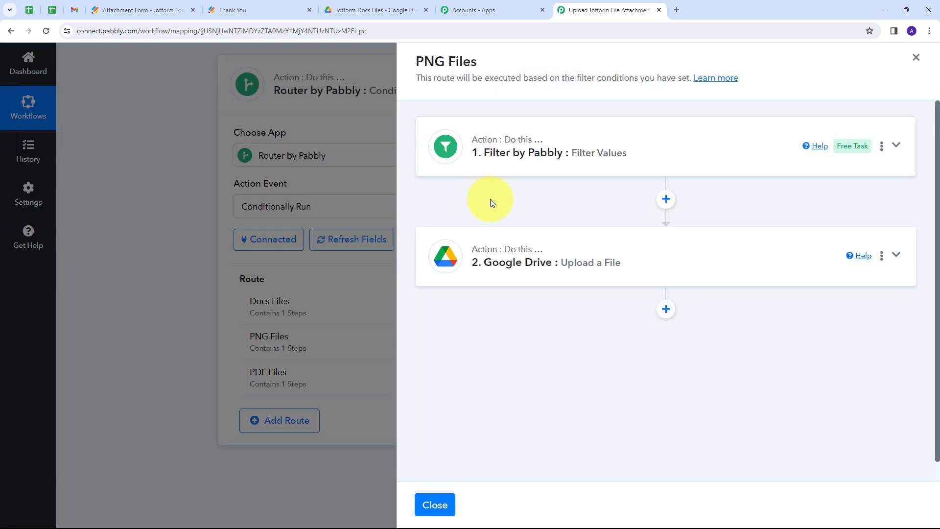
left_click(713, 149)
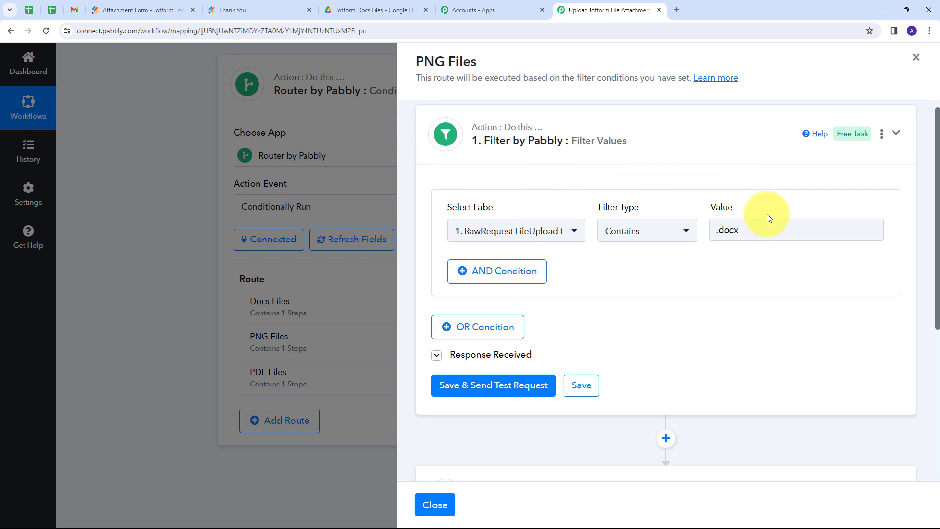
left_click_drag(750, 229, 718, 231)
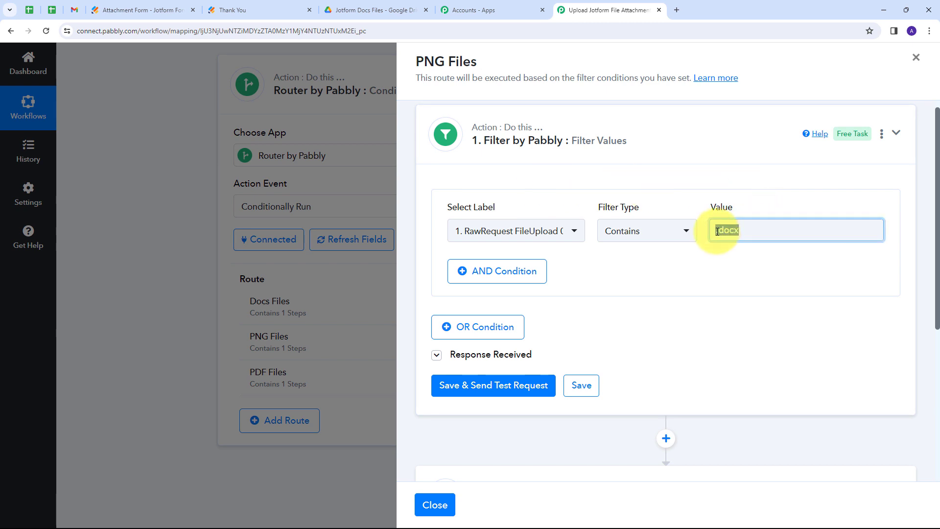
key("BackSpace")
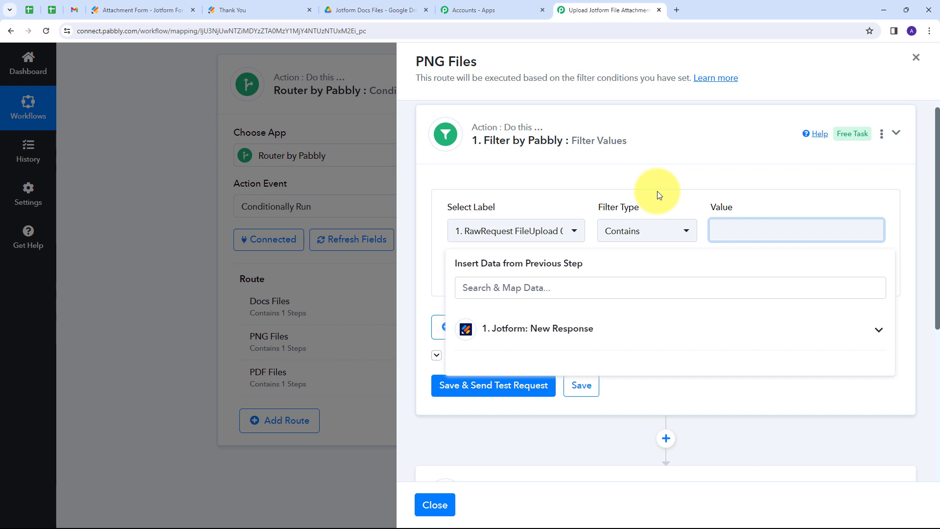
type(".png")
left_click(657, 191)
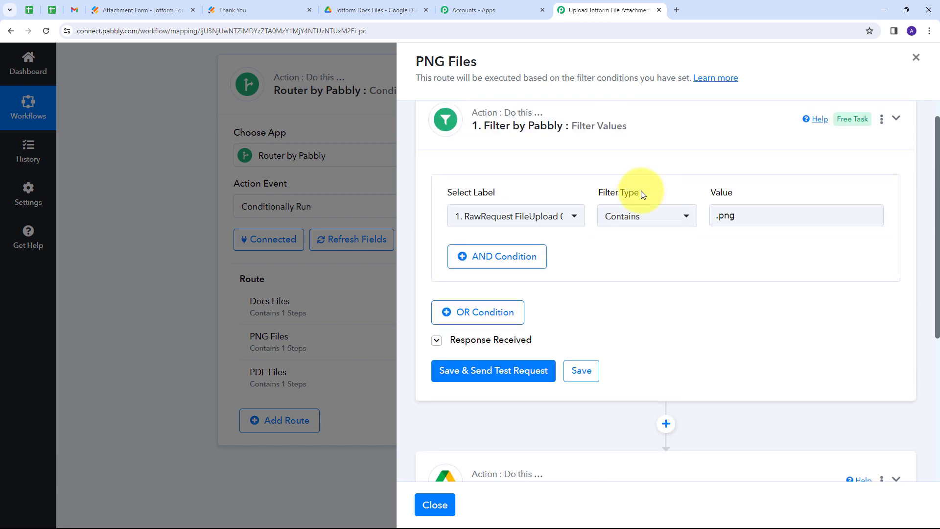
Clear the old Folder ID in the PNG route's Google Drive upload step
scroll(637, 195, "down", 5)
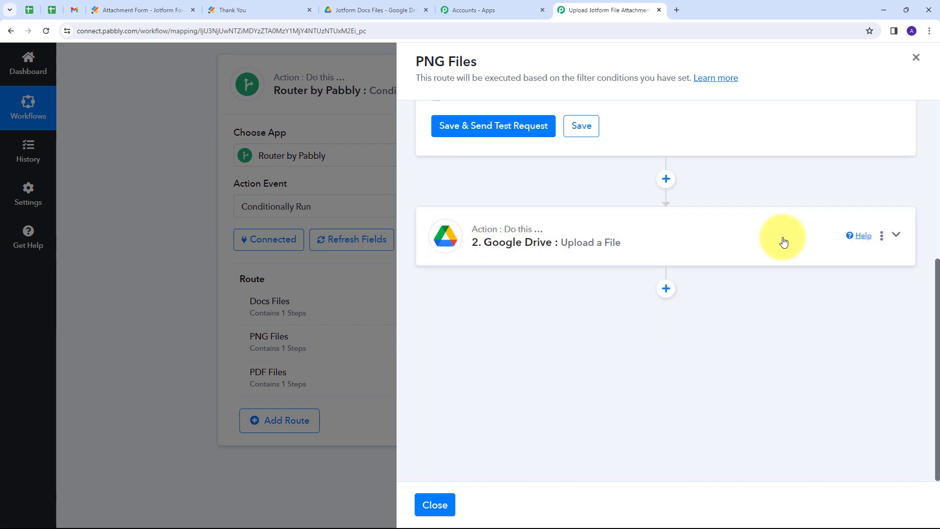
left_click(783, 241)
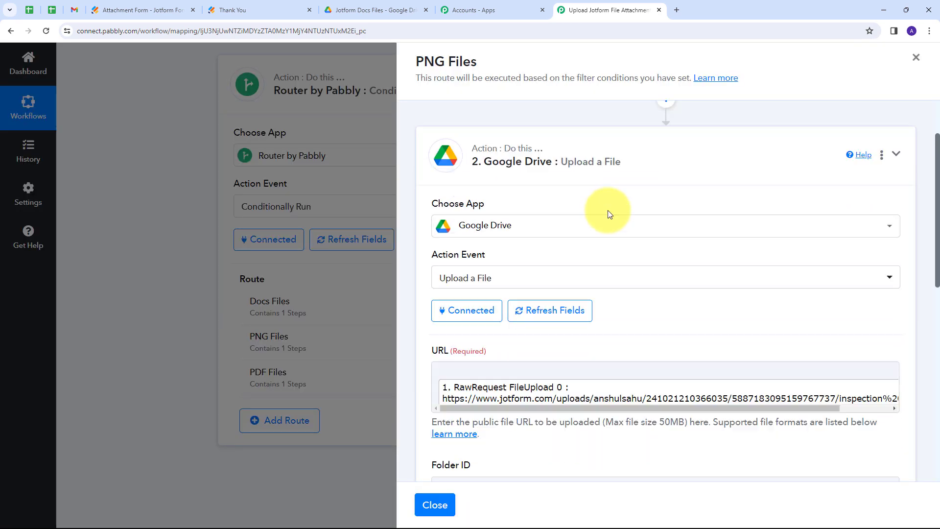
scroll(608, 211, "down", 5)
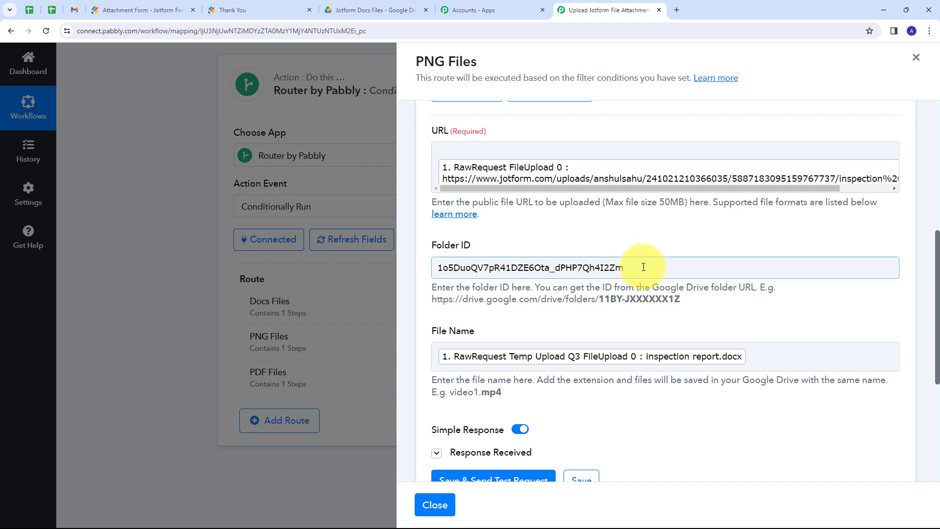
left_click_drag(640, 269, 387, 266)
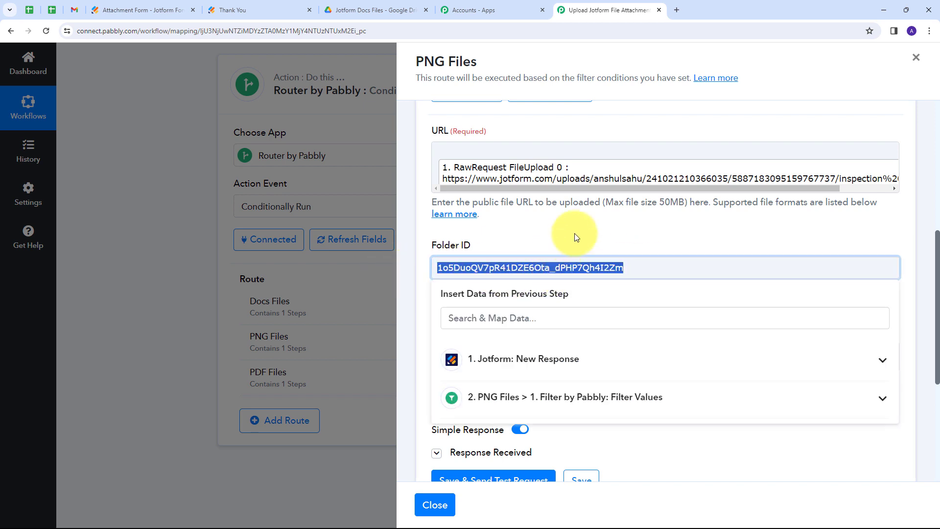
key("BackSpace")
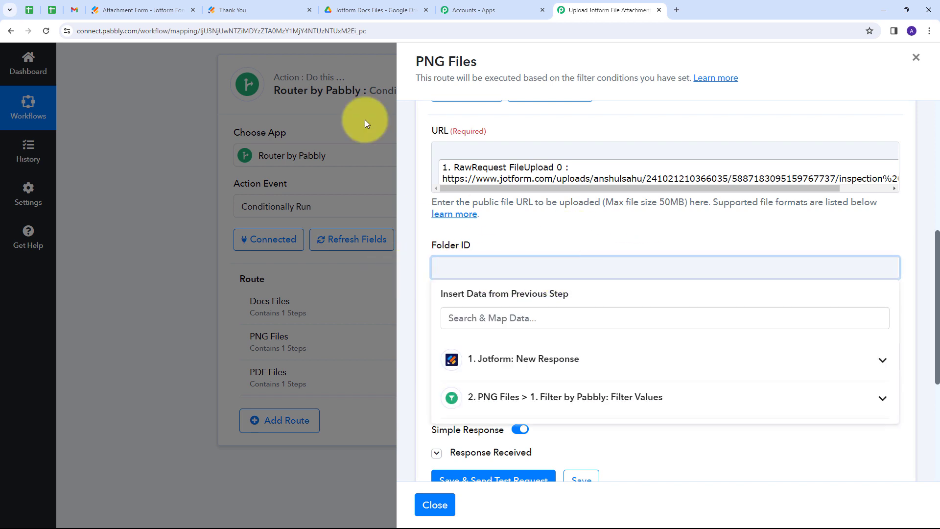
left_click(375, 10)
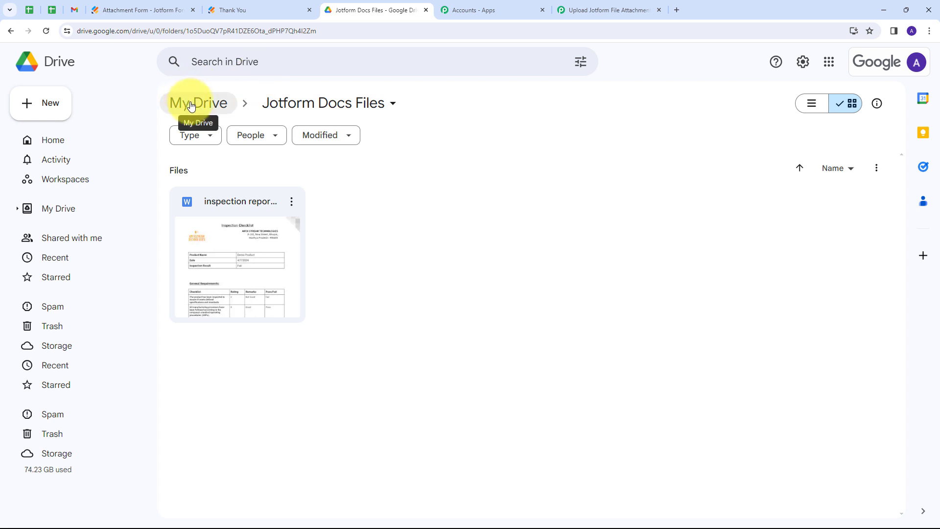
Open the Jotform PNG Files folder from My Drive and select its folder ID in the address bar
left_click(191, 106)
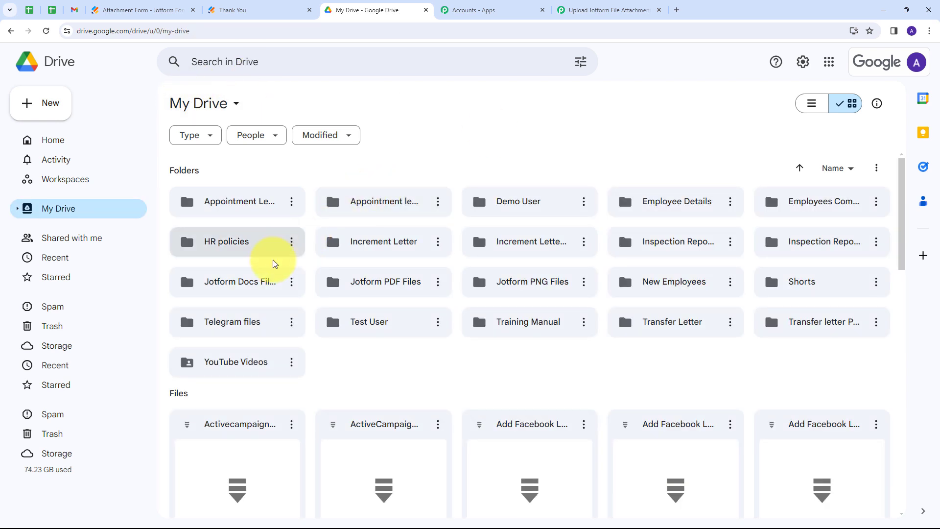
double_click(523, 285)
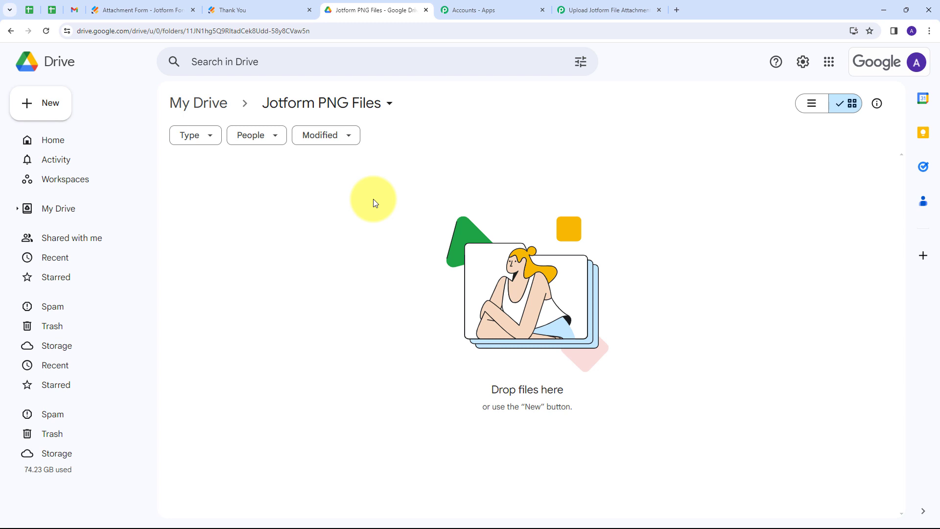
left_click(187, 32)
left_click(187, 31)
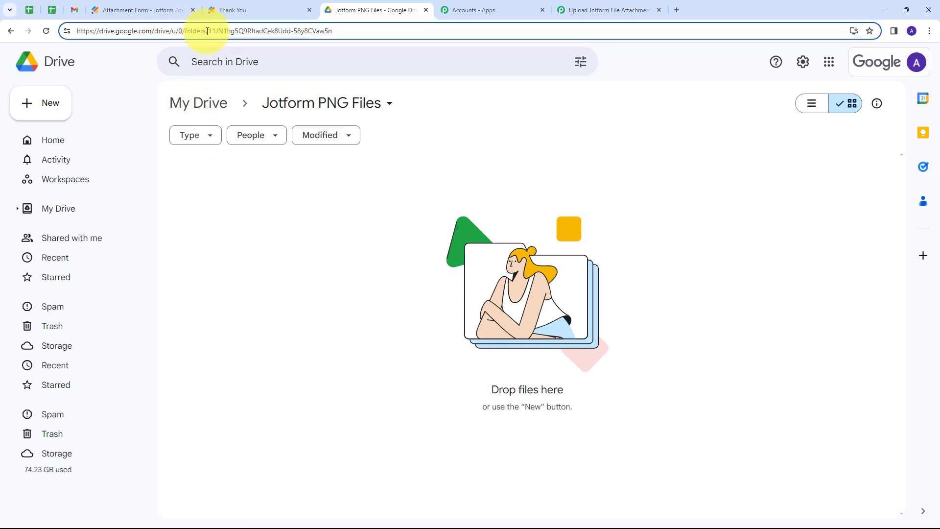
left_click_drag(208, 31, 243, 32)
left_click_drag(347, 34, 399, 38)
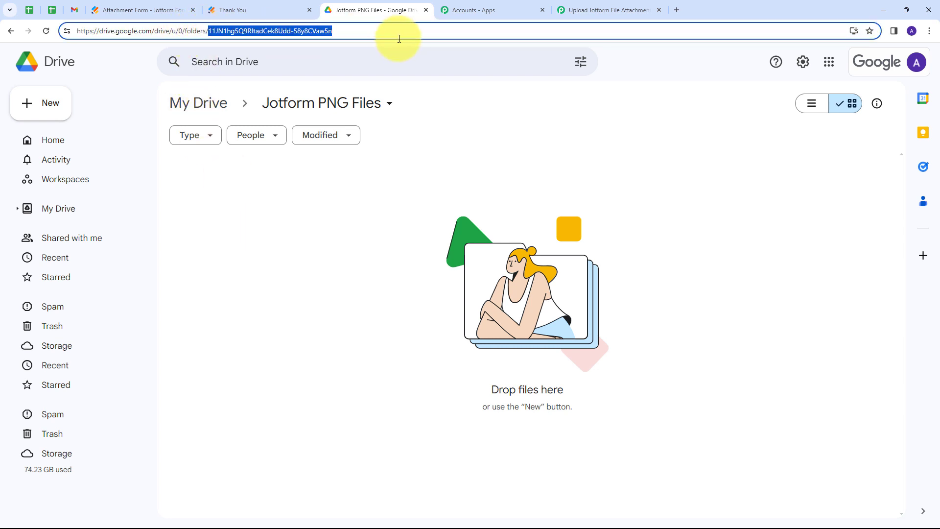
Paste the PNG folder ID into Folder ID, save the upload step, and close the PNG Files panel
left_click(583, 10)
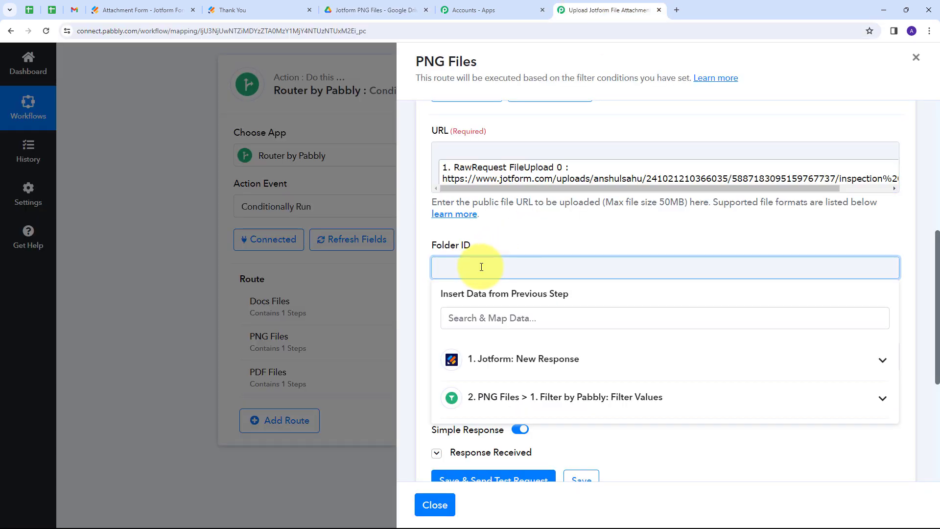
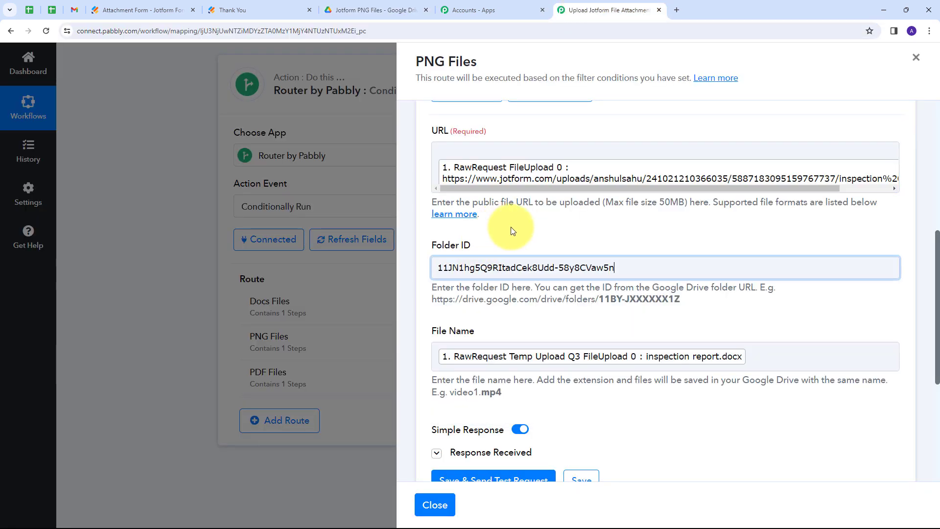
scroll(510, 226, "down", 1)
left_click(589, 431)
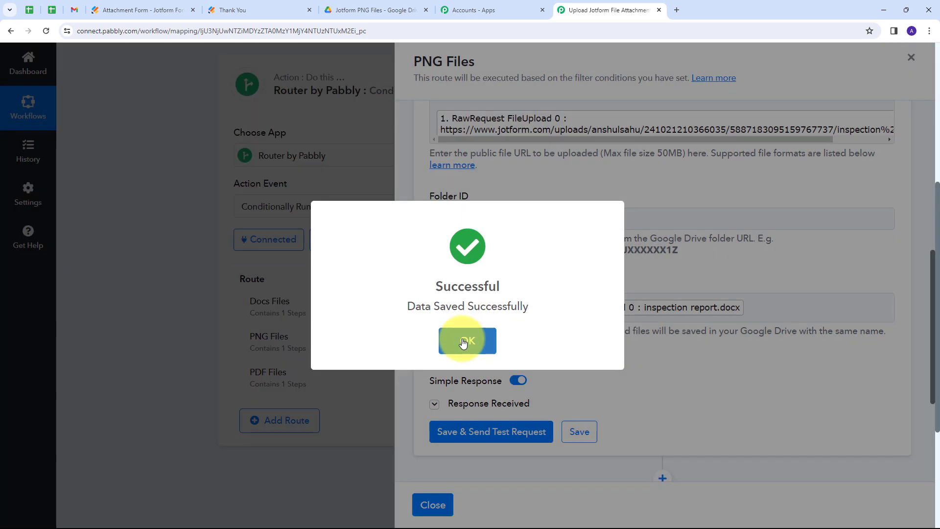
left_click(463, 343)
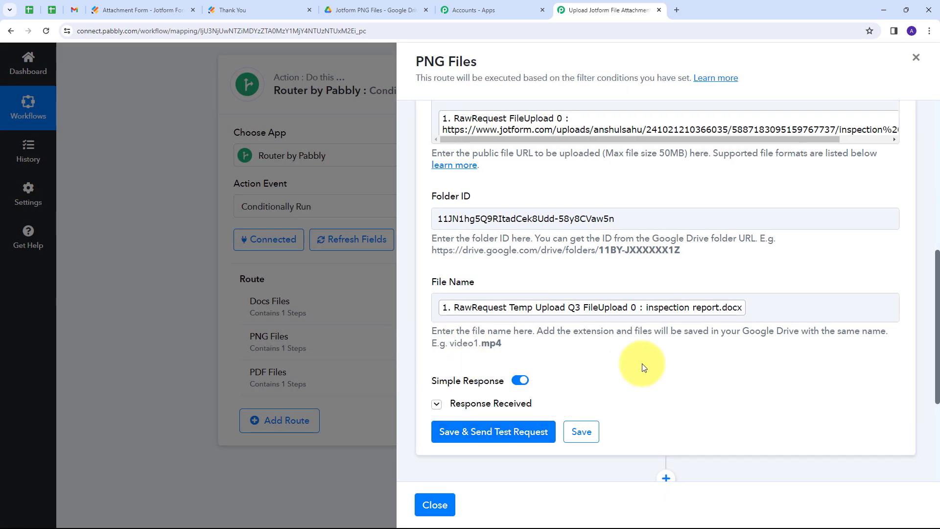
scroll(642, 363, "down", 2)
left_click(450, 504)
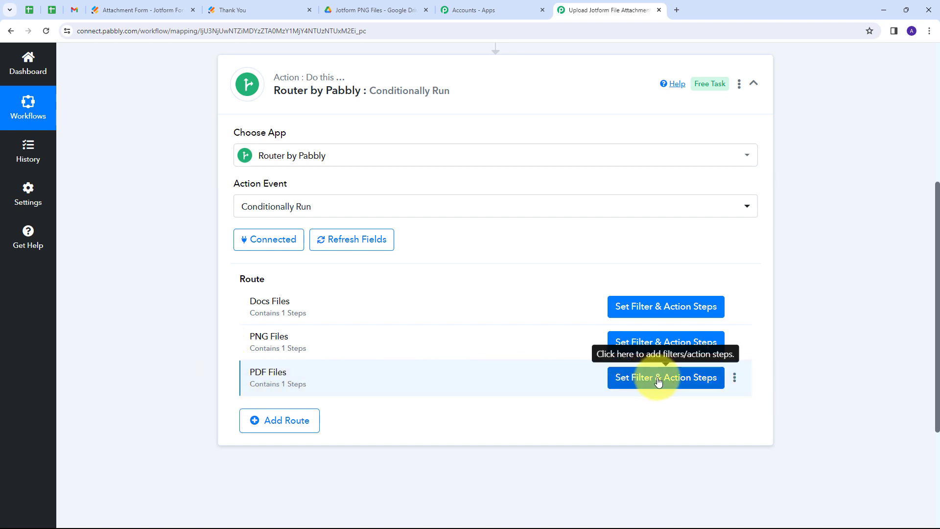
Change the PDF Files route's filter value from .docx to .pdf and save it
left_click(621, 378)
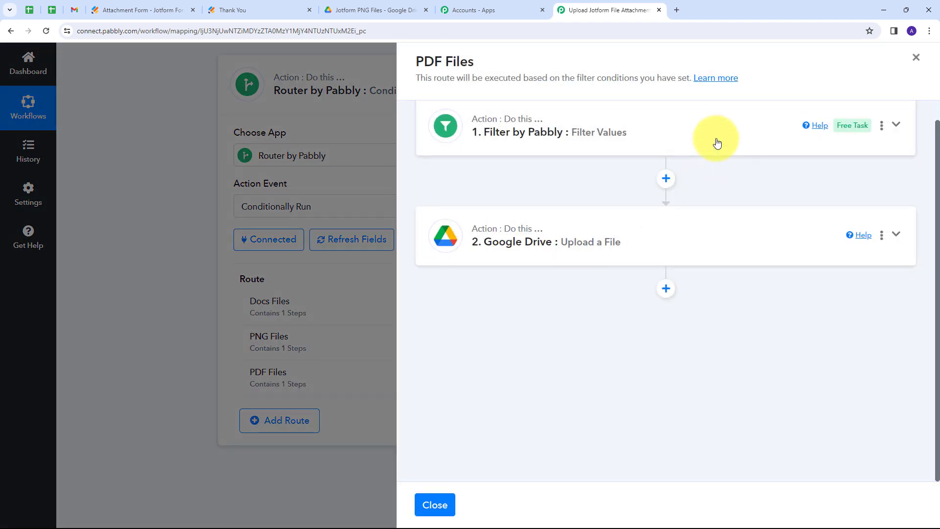
left_click(717, 143)
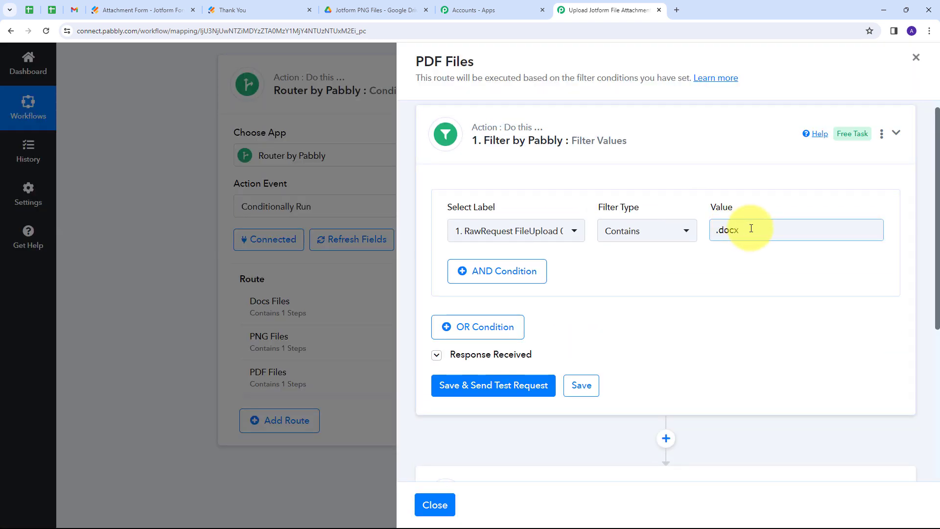
left_click_drag(749, 231, 712, 234)
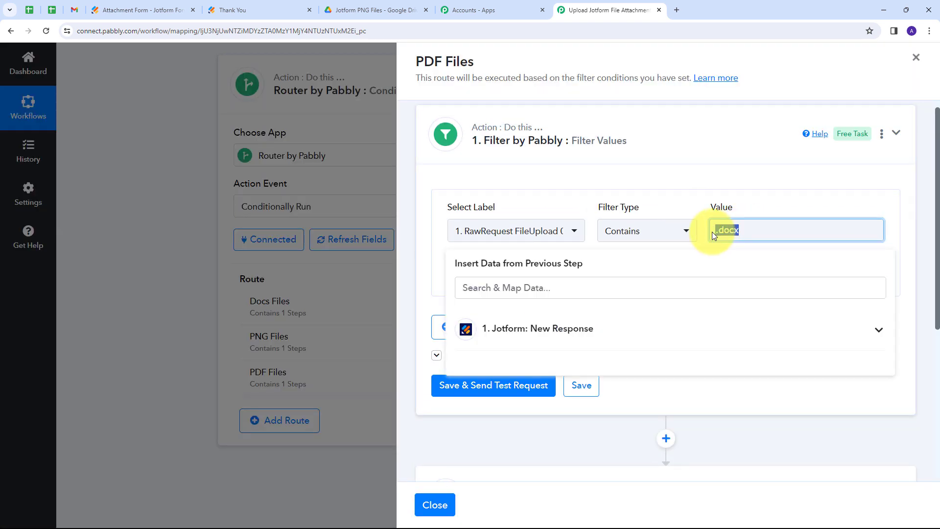
key("BackSpace")
type(".pdf")
left_click(693, 184)
scroll(623, 199, "down", 2)
scroll(623, 198, "up", 1)
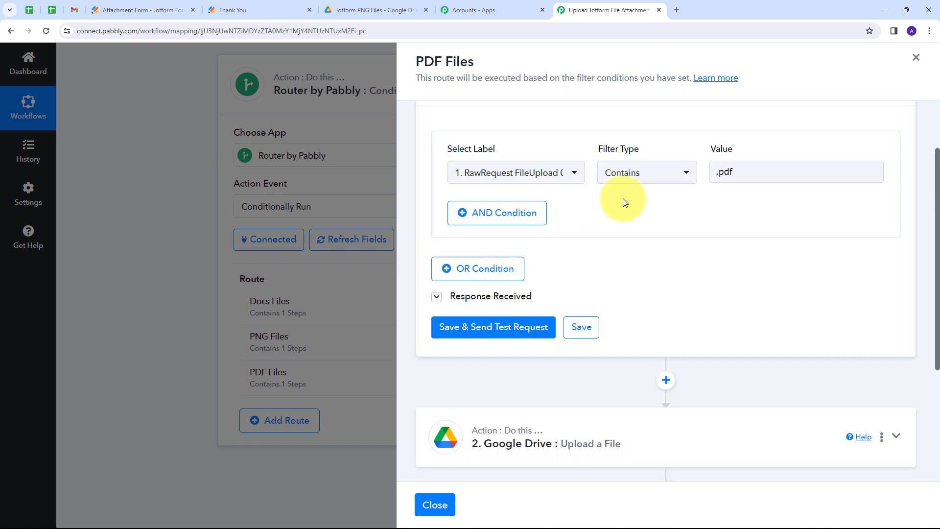
left_click(593, 336)
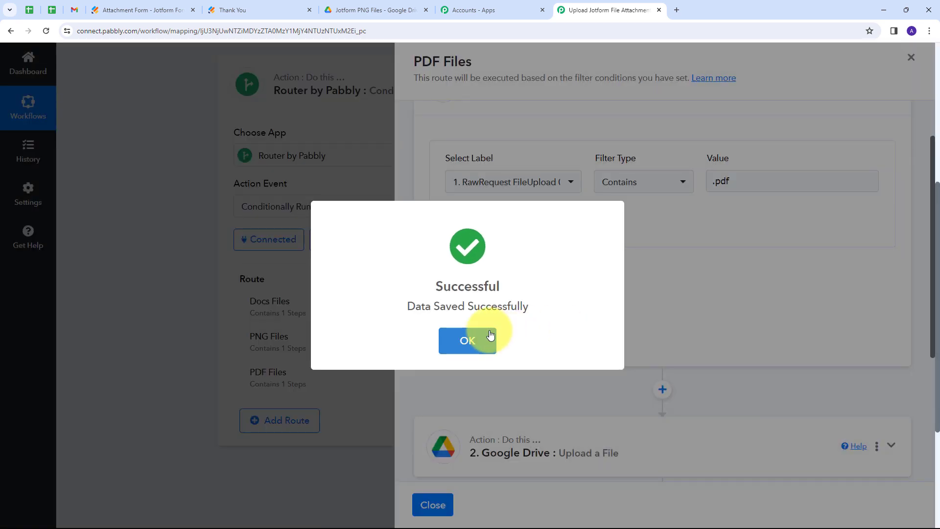
left_click(478, 336)
Clear the old Folder ID in the PDF route's Google Drive upload step
scroll(594, 216, "up", 6)
scroll(608, 226, "down", 5)
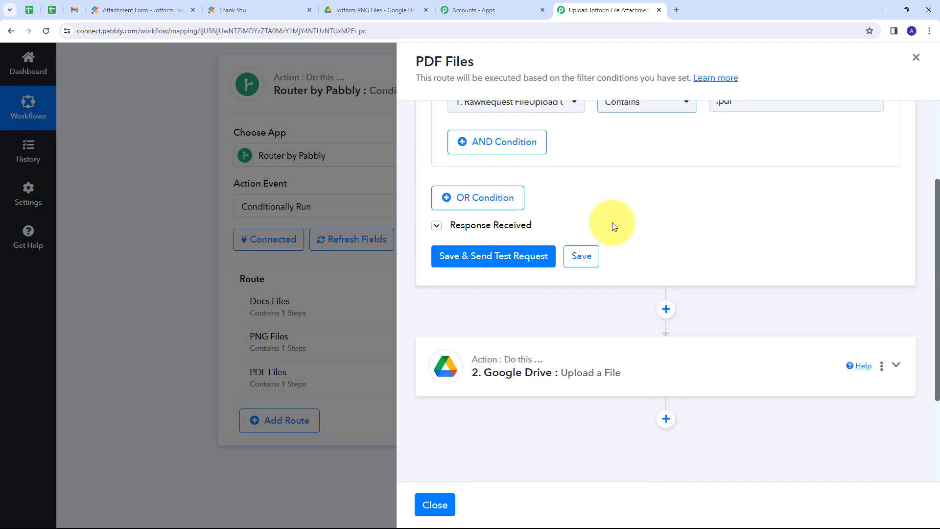
left_click(754, 295)
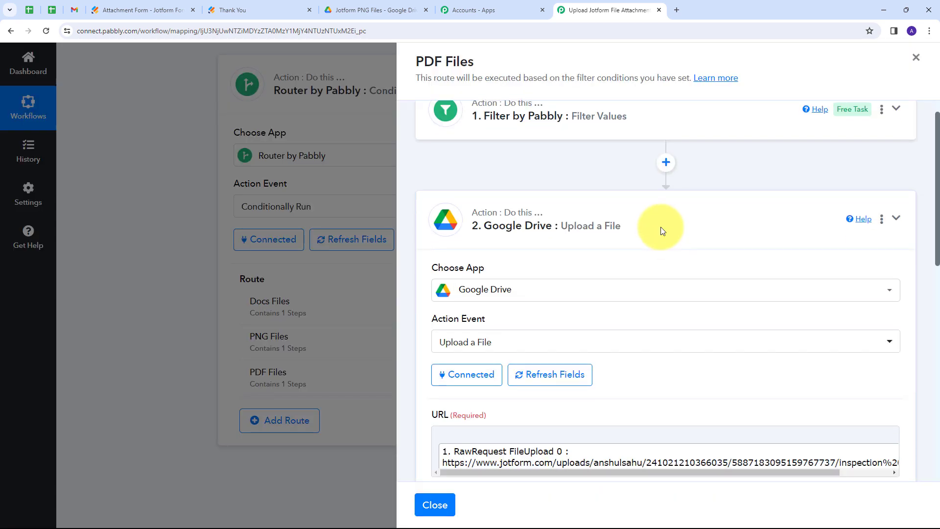
scroll(656, 226, "down", 5)
left_click_drag(654, 277, 393, 292)
key("BackSpace")
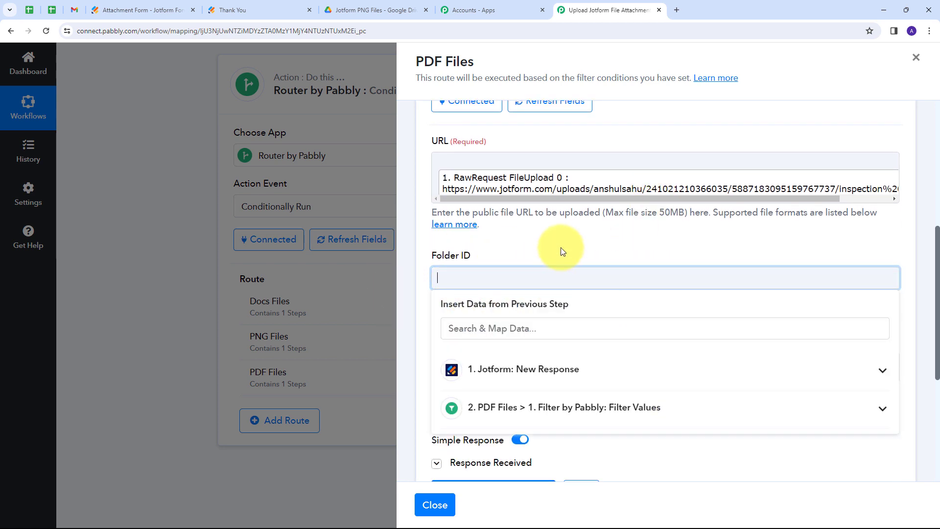
left_click(360, 7)
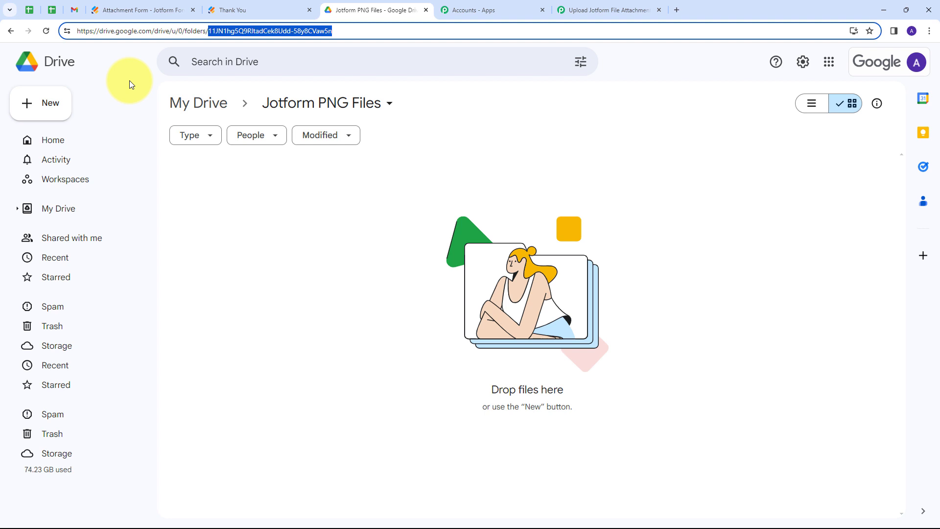
Open the Jotform PDF Files folder from My Drive and select its folder ID in the web address
left_click(201, 112)
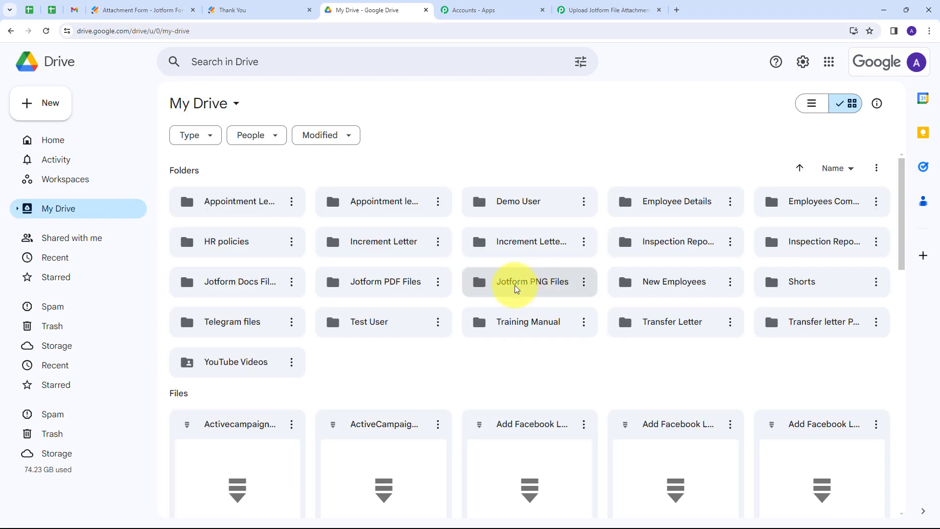
double_click(390, 287)
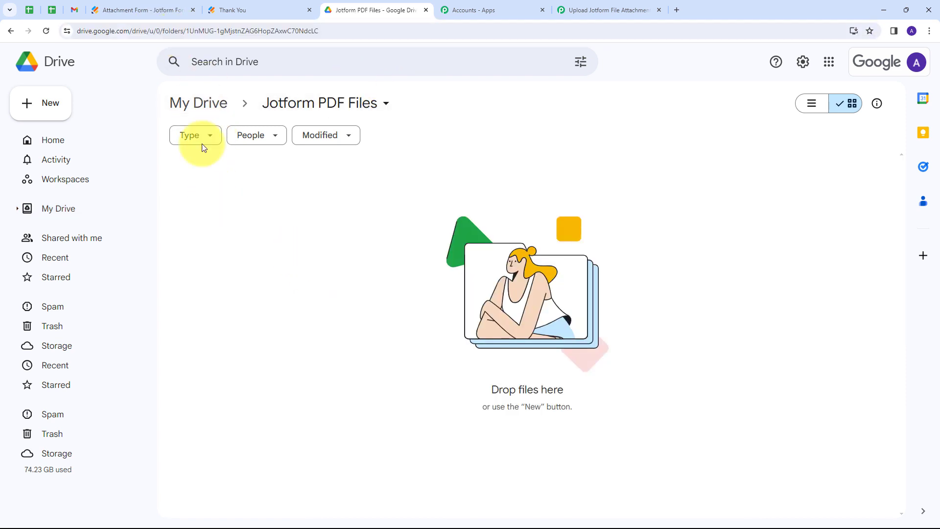
left_click_drag(185, 31, 335, 31)
key("ctrl+c")
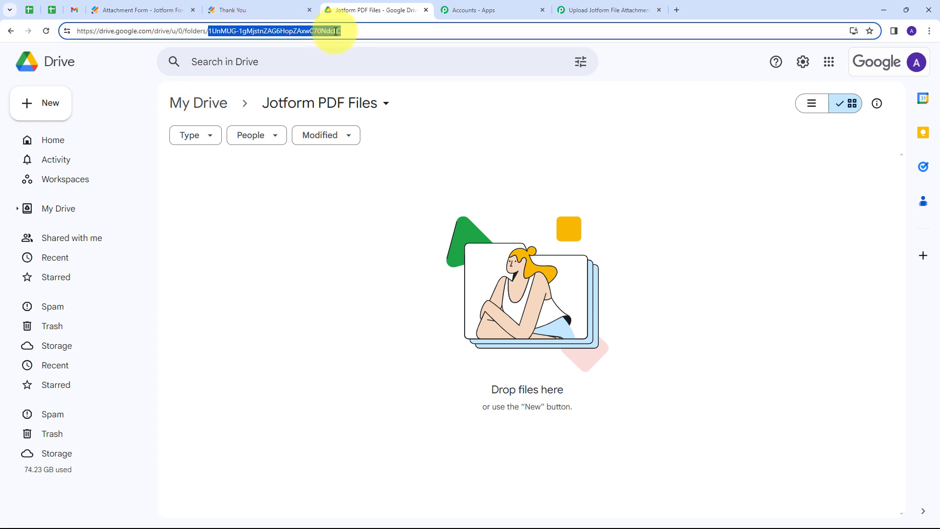
left_click(608, 10)
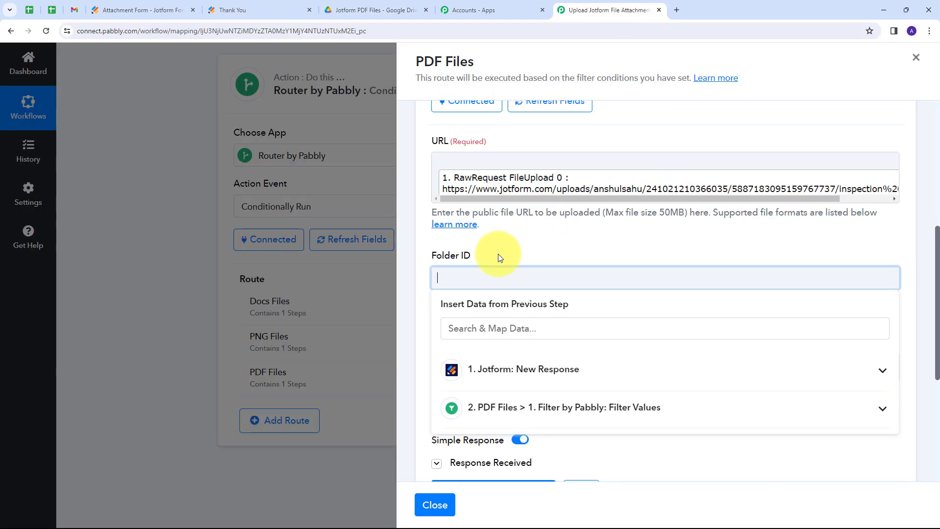
Paste the PDF folder ID into Folder ID, save the upload step, and close the PDF Files panel
left_click(484, 274)
key("ctrl+v")
left_click(539, 251)
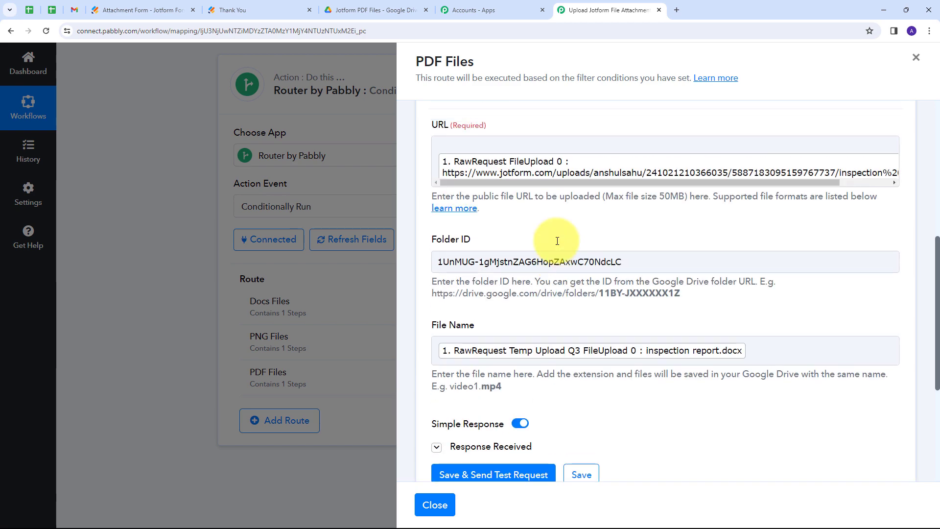
scroll(539, 230, "down", 4)
left_click(580, 344)
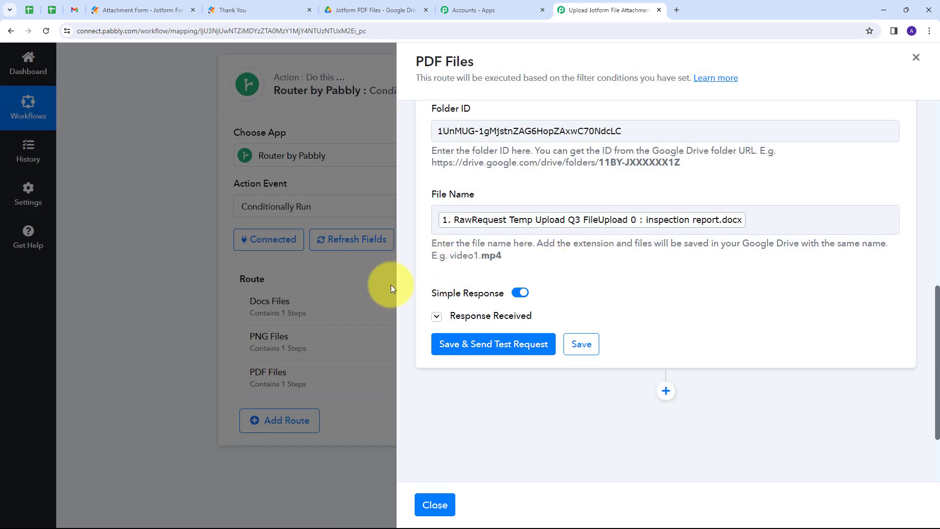
left_click(436, 499)
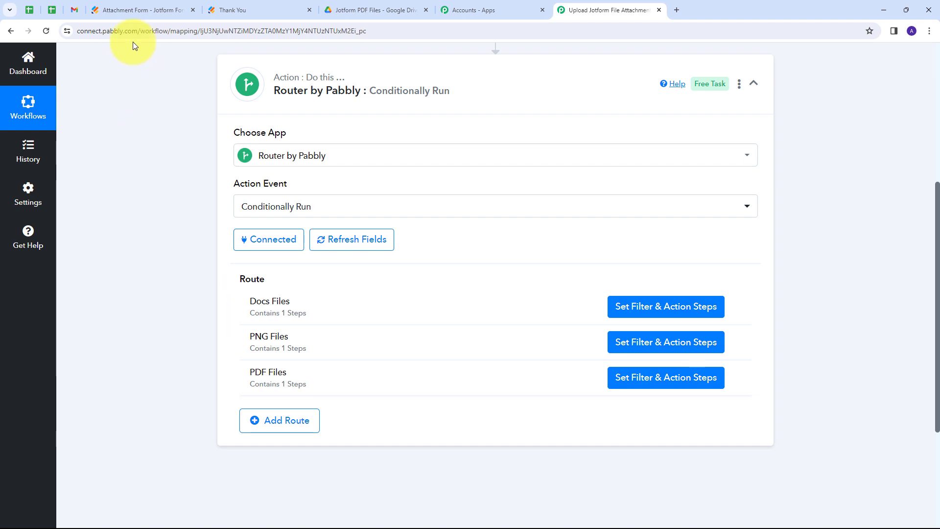
left_click(140, 9)
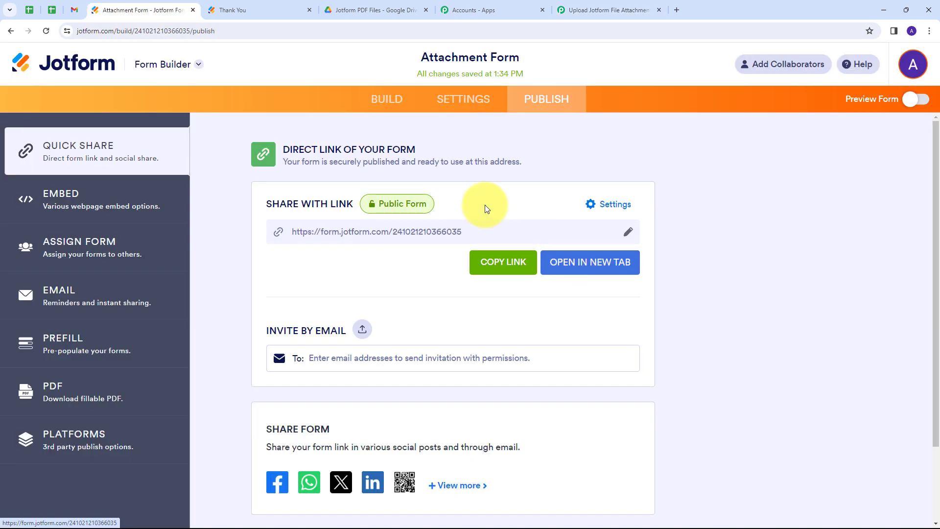
Open the live Attachment Form and fill in the test first name, last name, e-mail and phone number
left_click(588, 266)
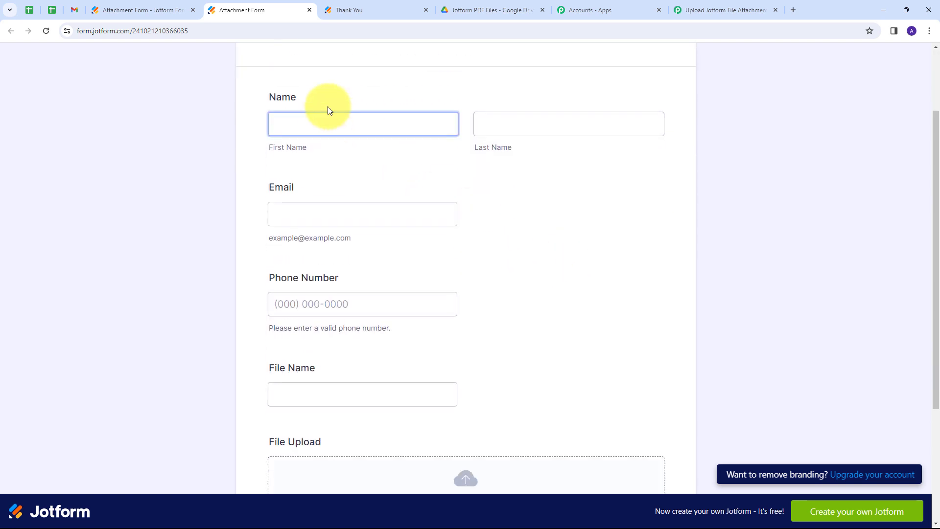
left_click(321, 130)
left_click(327, 169)
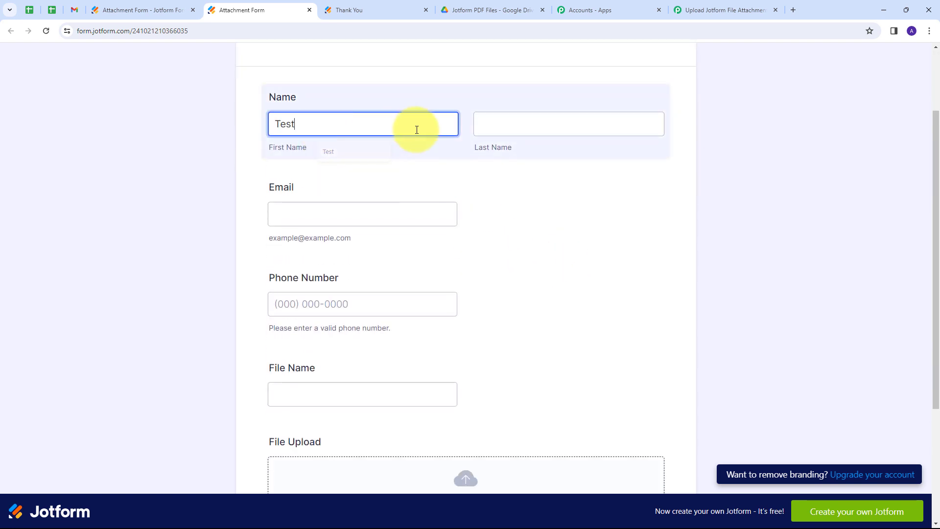
left_click(500, 131)
left_click(471, 162)
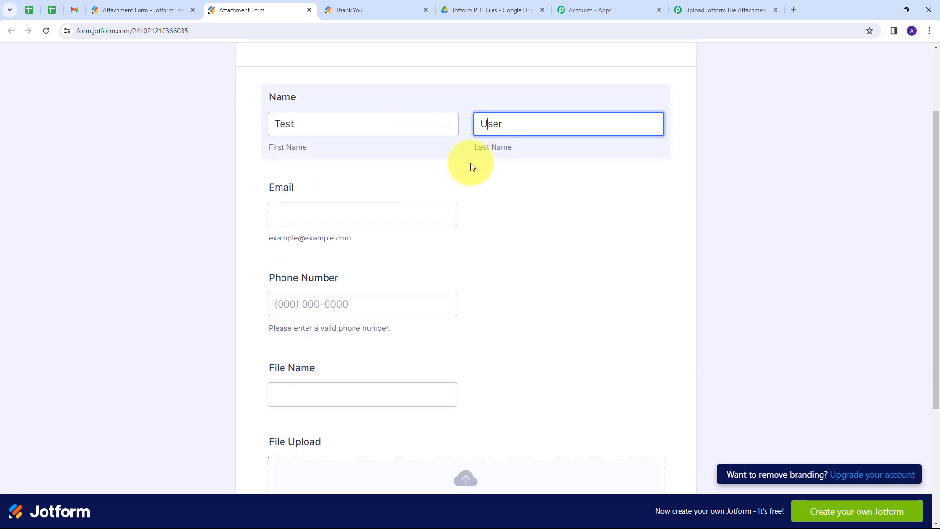
left_click(324, 212)
key("ctrl+v")
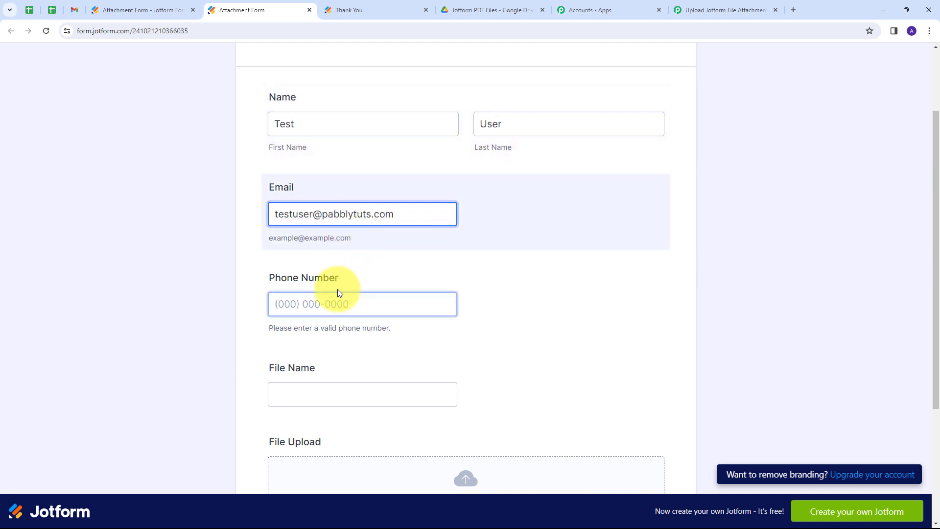
left_click(294, 304)
type("8888888888")
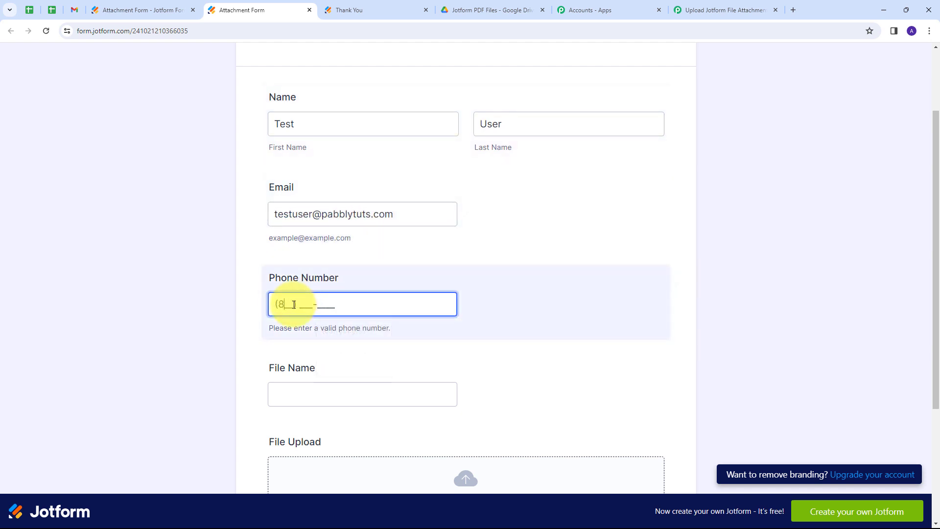
Enter file name 'Data Compilation report', attach the matching PDF, and submit the form
scroll(310, 300, "down", 2)
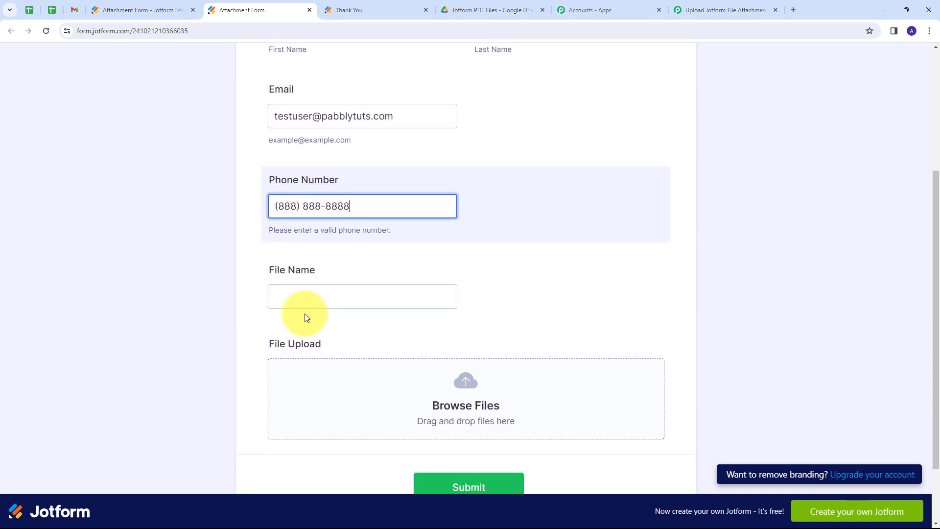
left_click(310, 298)
type("Data Compilation report")
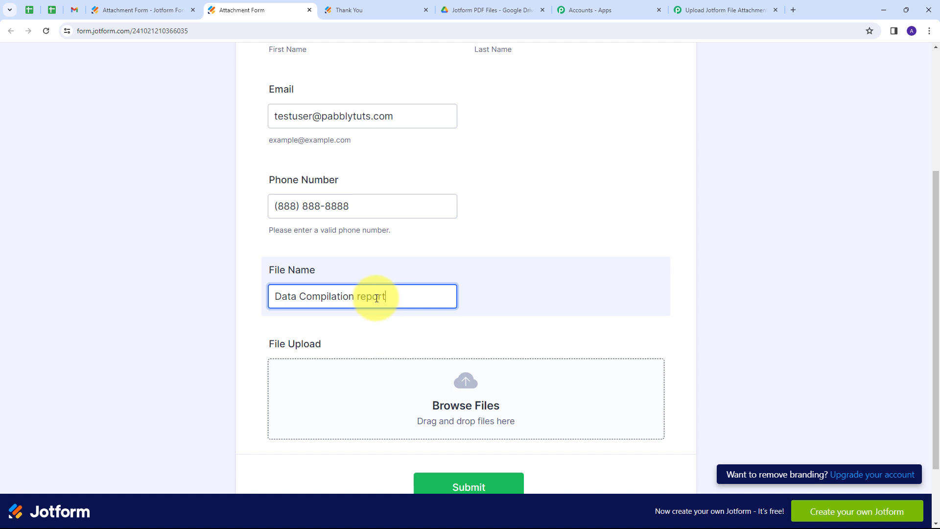
left_click(563, 251)
scroll(441, 283, "down", 1)
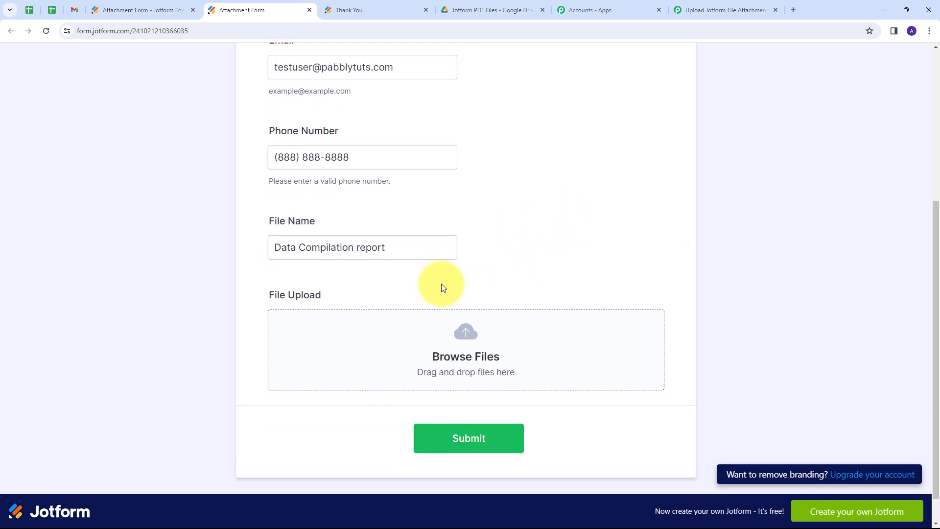
left_click(459, 347)
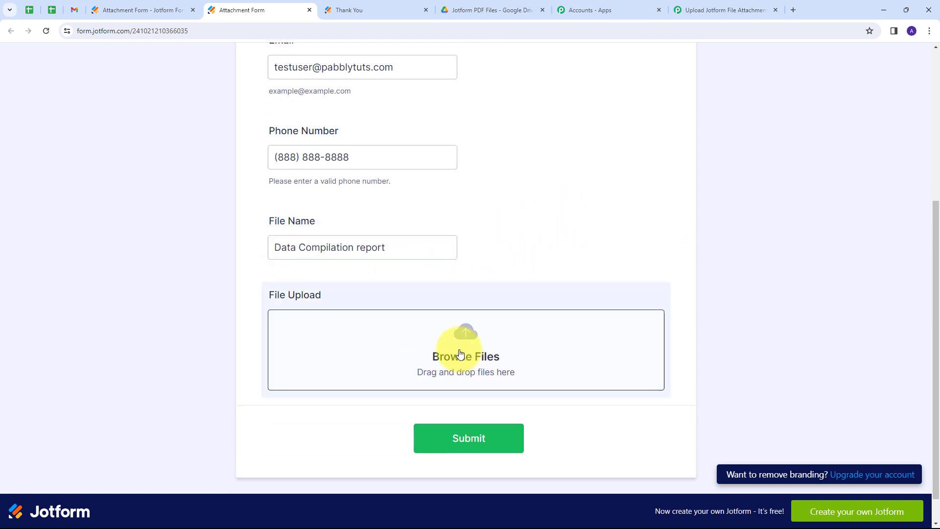
double_click(128, 152)
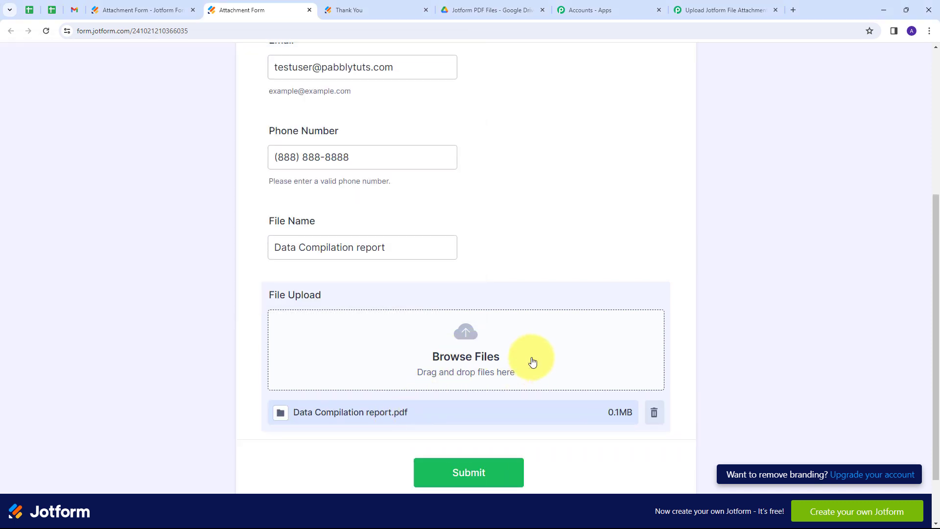
scroll(509, 377, "down", 1)
left_click(465, 423)
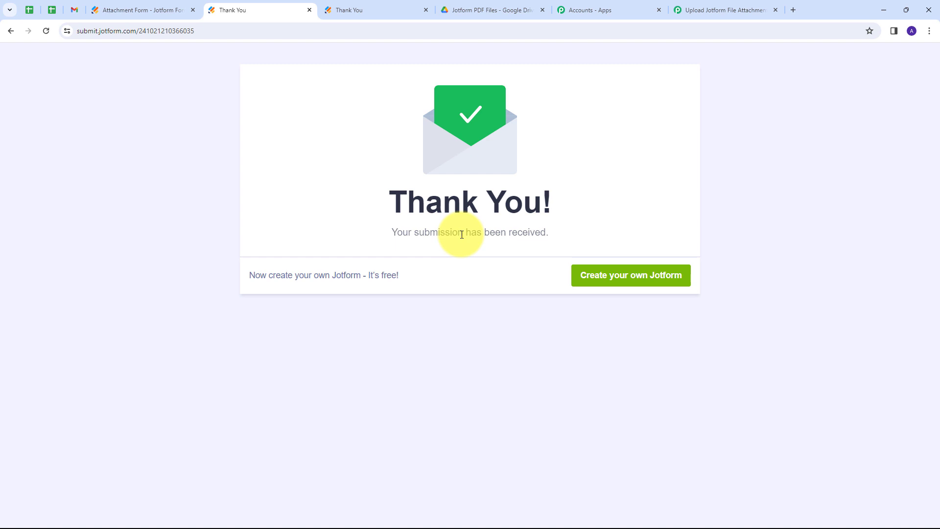
left_click(492, 10)
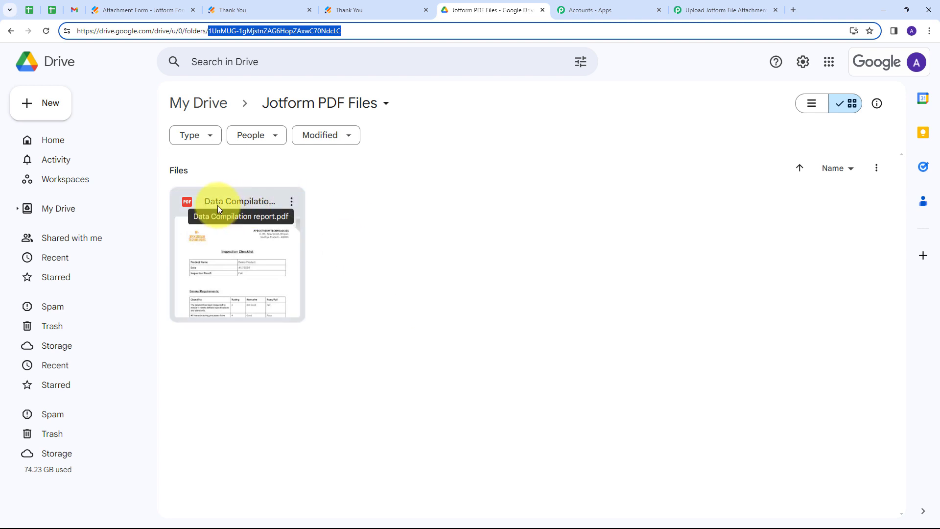
Confirm Data Compilation report.pdf arrived in Jotform PDF Files, then return to the Pabbly workflow
left_click(347, 206)
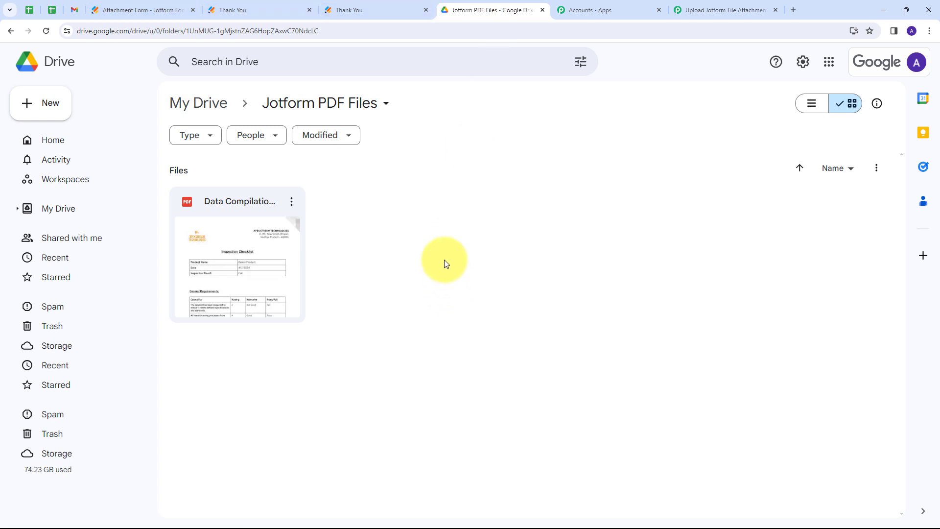
left_click(715, 10)
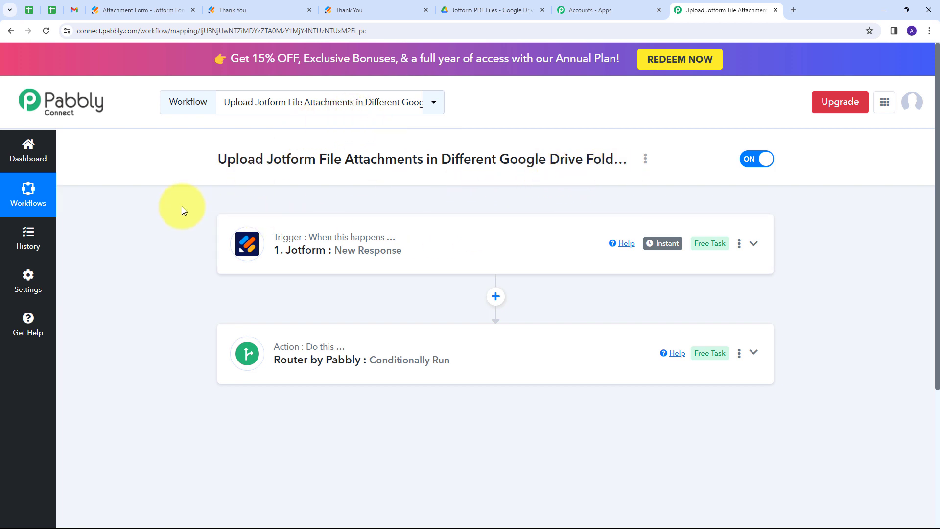
scroll(145, 210, "down", 1)
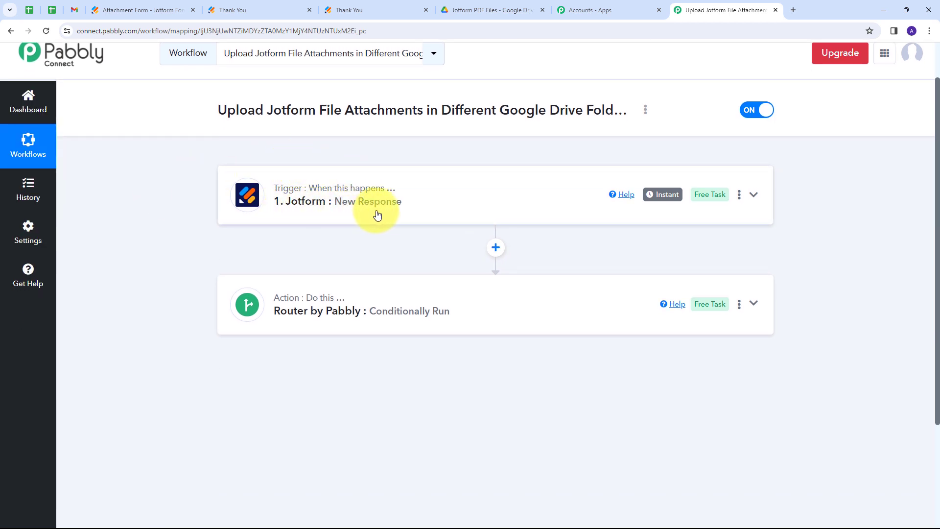
scroll(255, 147, "down", 1)
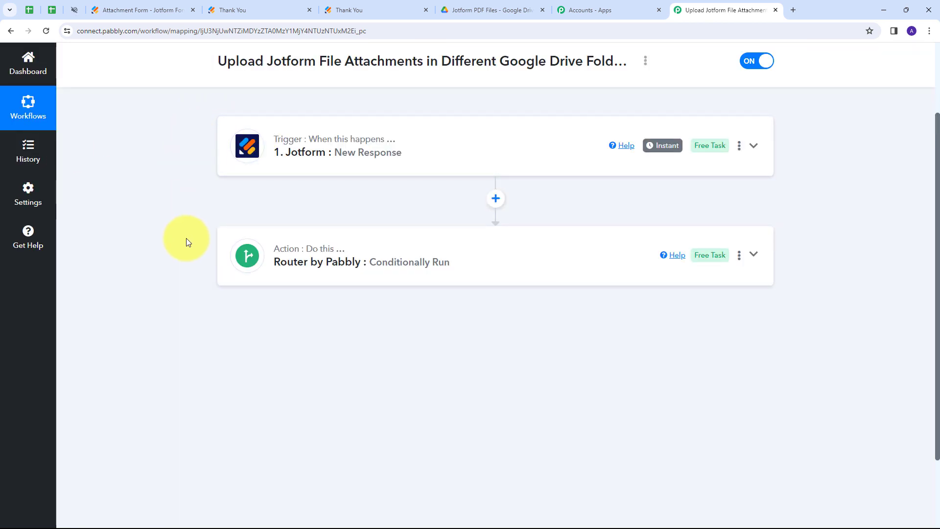
left_click(504, 256)
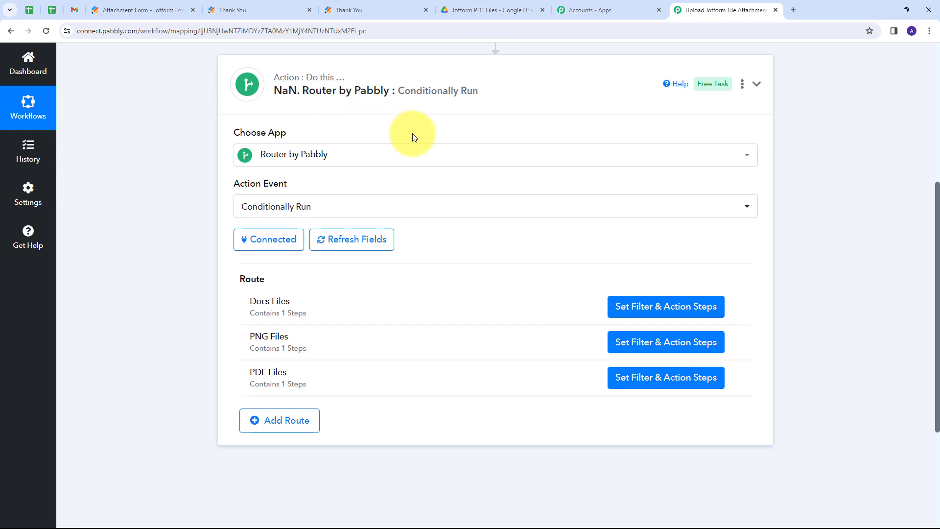
scroll(412, 133, "down", 1)
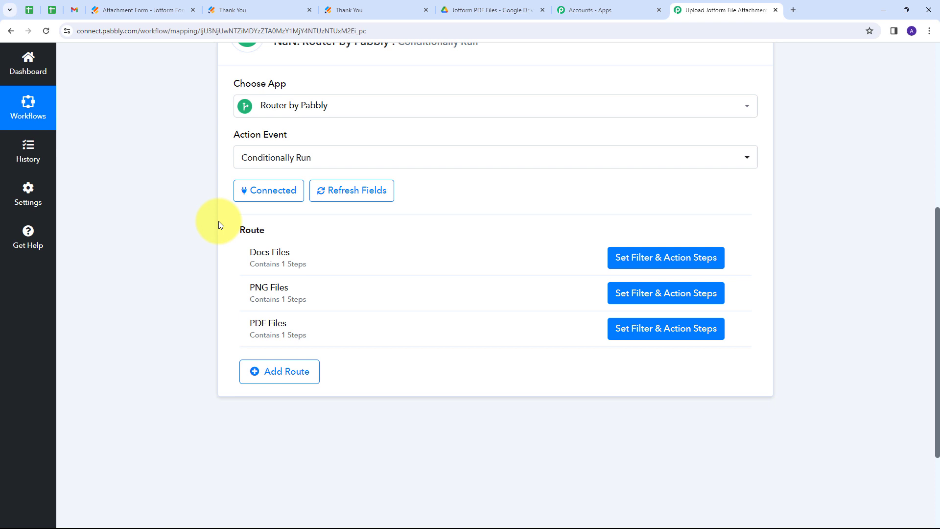
scroll(182, 231, "up", 6)
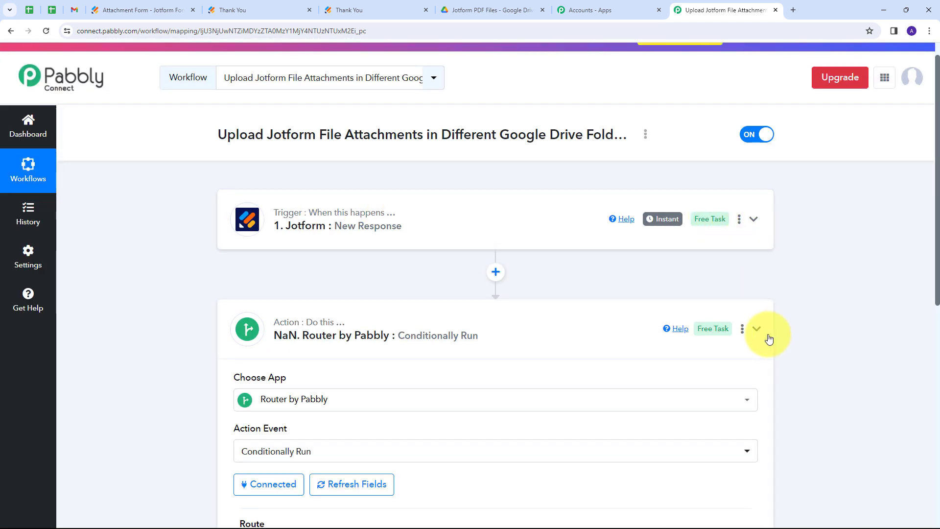
left_click(768, 337)
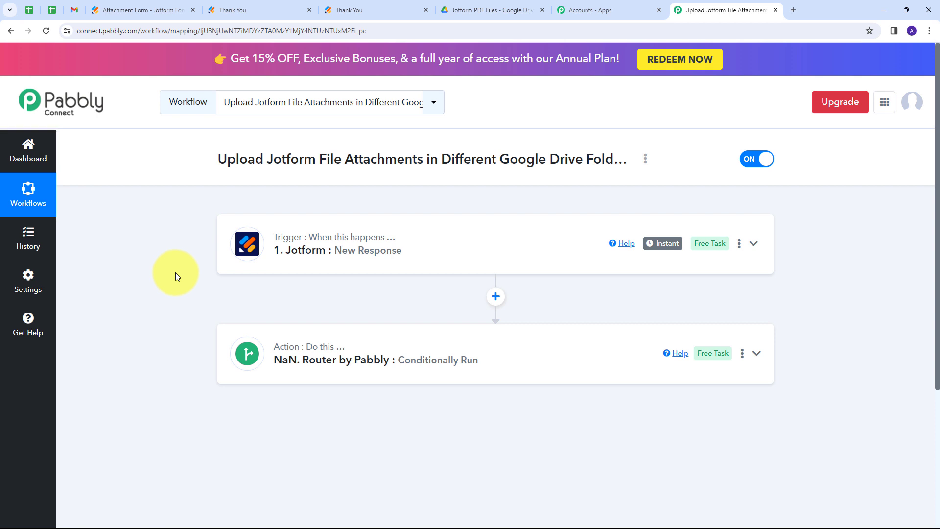